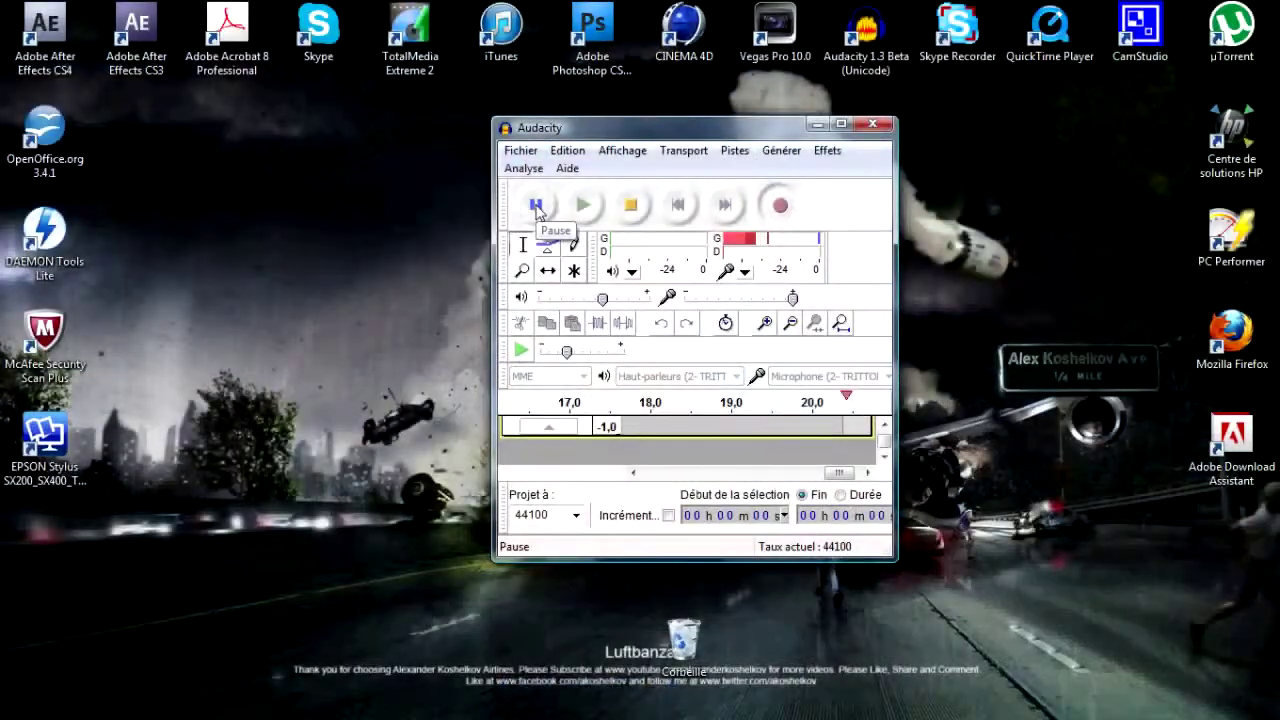
- Minimize Audacity, bring up the Vegas Pro and After Effects windows in turn, and return to the desktop
left_click(820, 123)
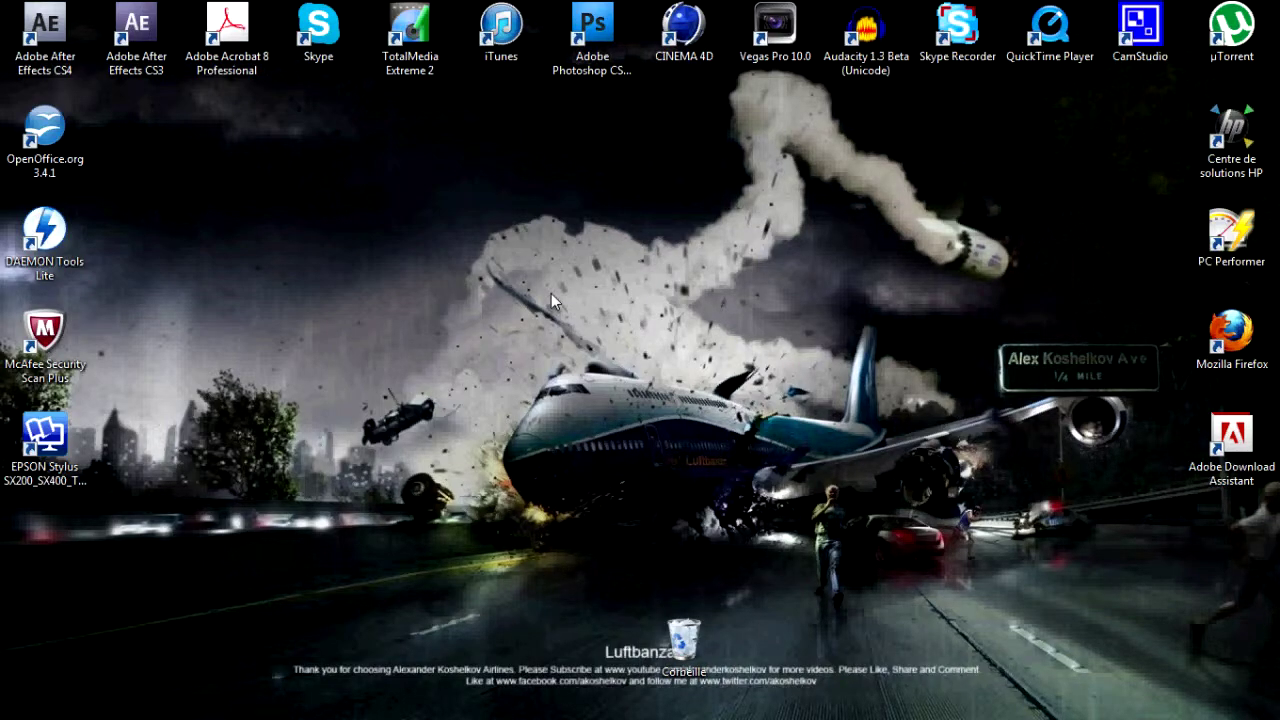
mouse_move(500, 700)
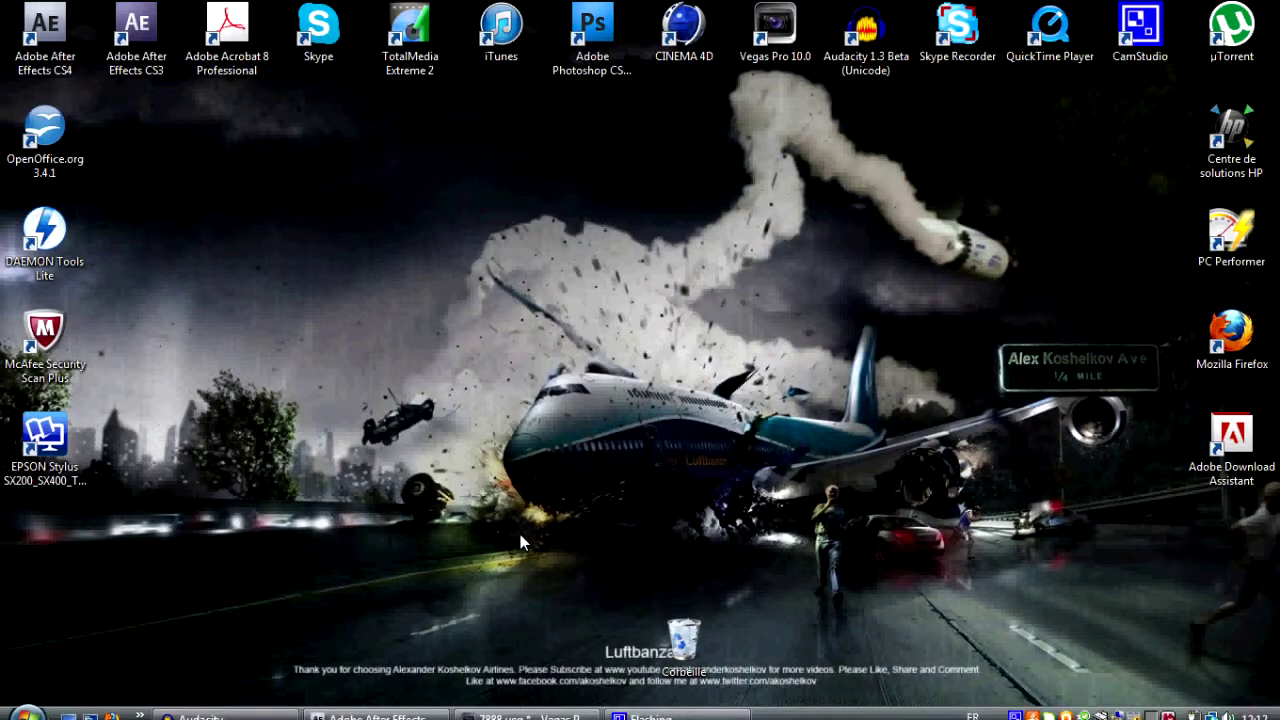
left_click(430, 711)
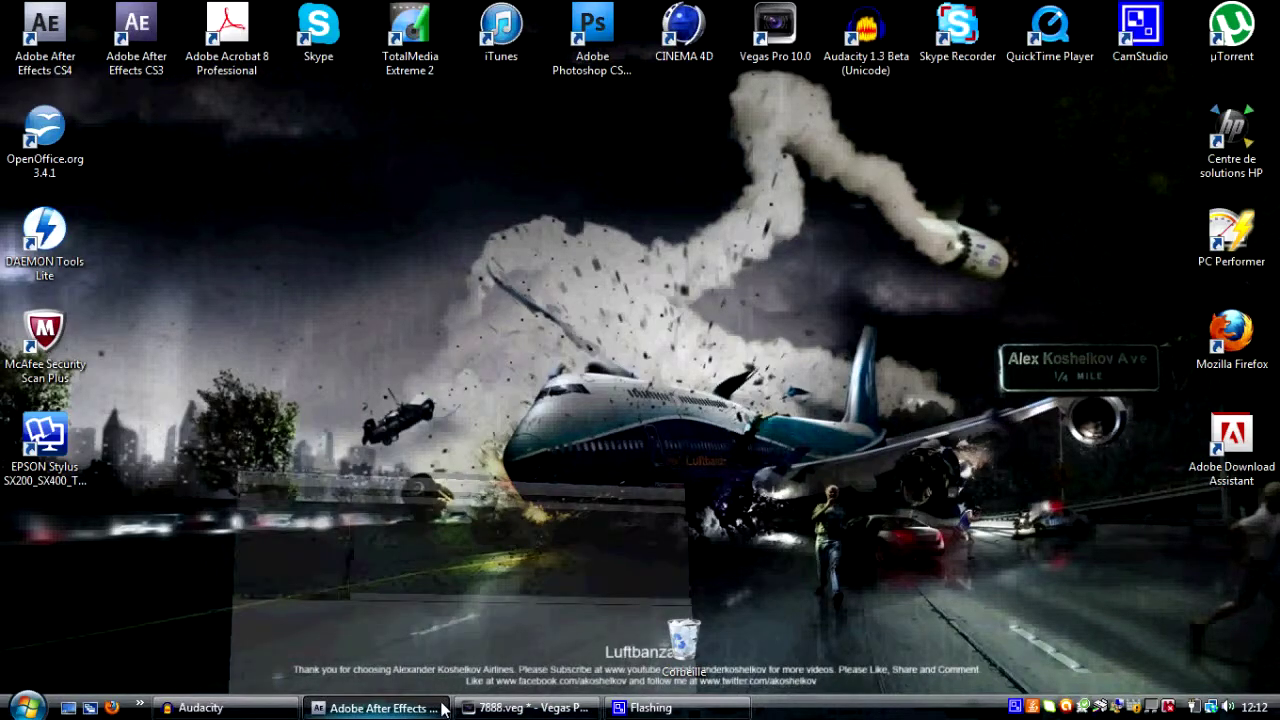
left_click(530, 707)
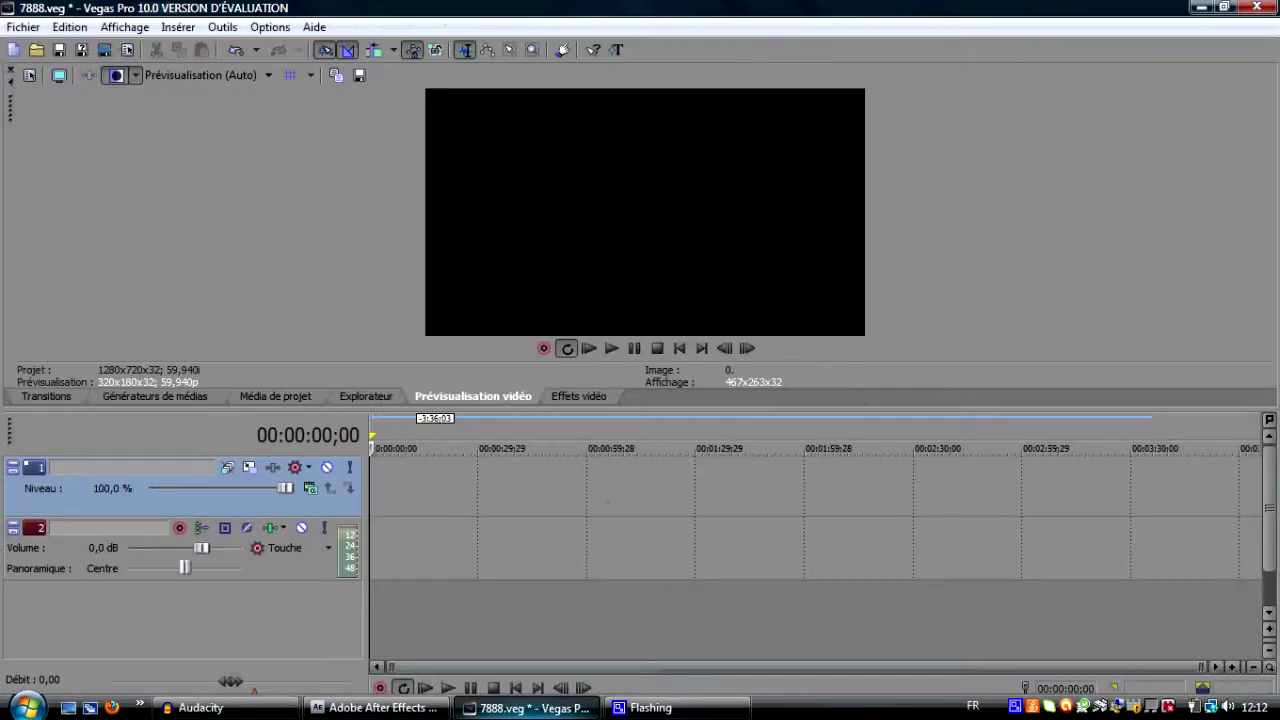
left_click(375, 707)
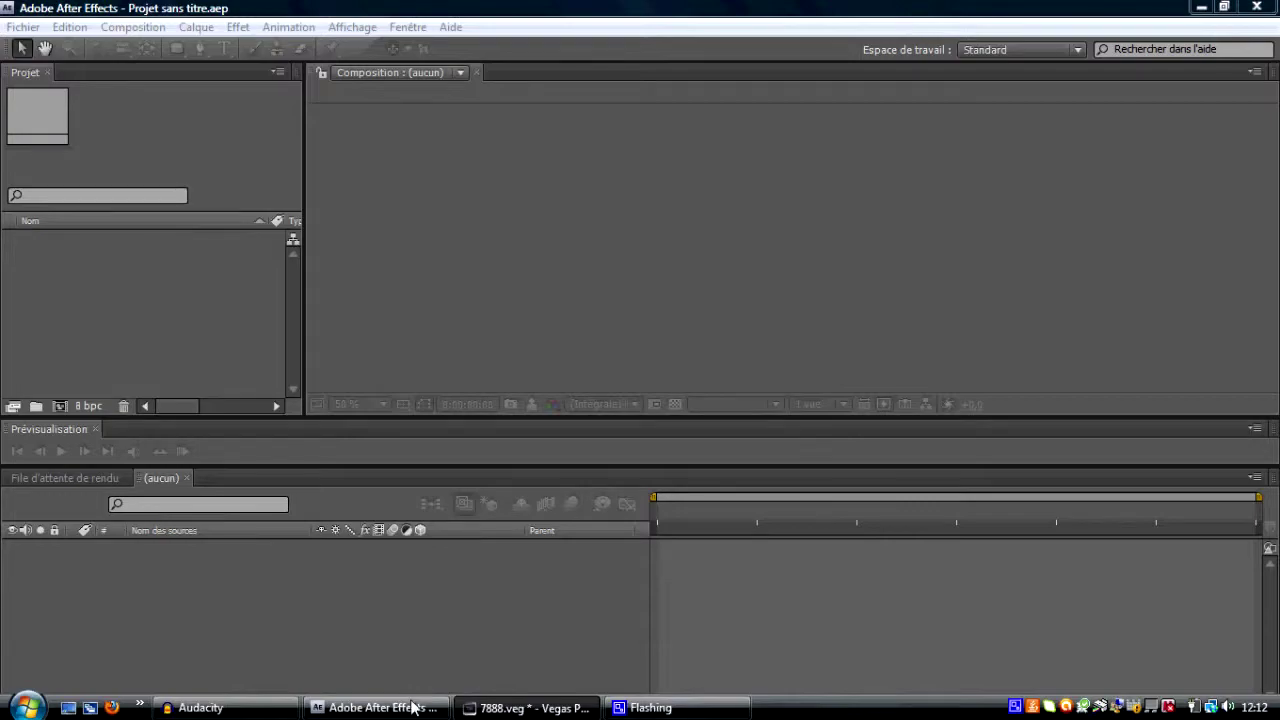
left_click(530, 707)
left_click(397, 710)
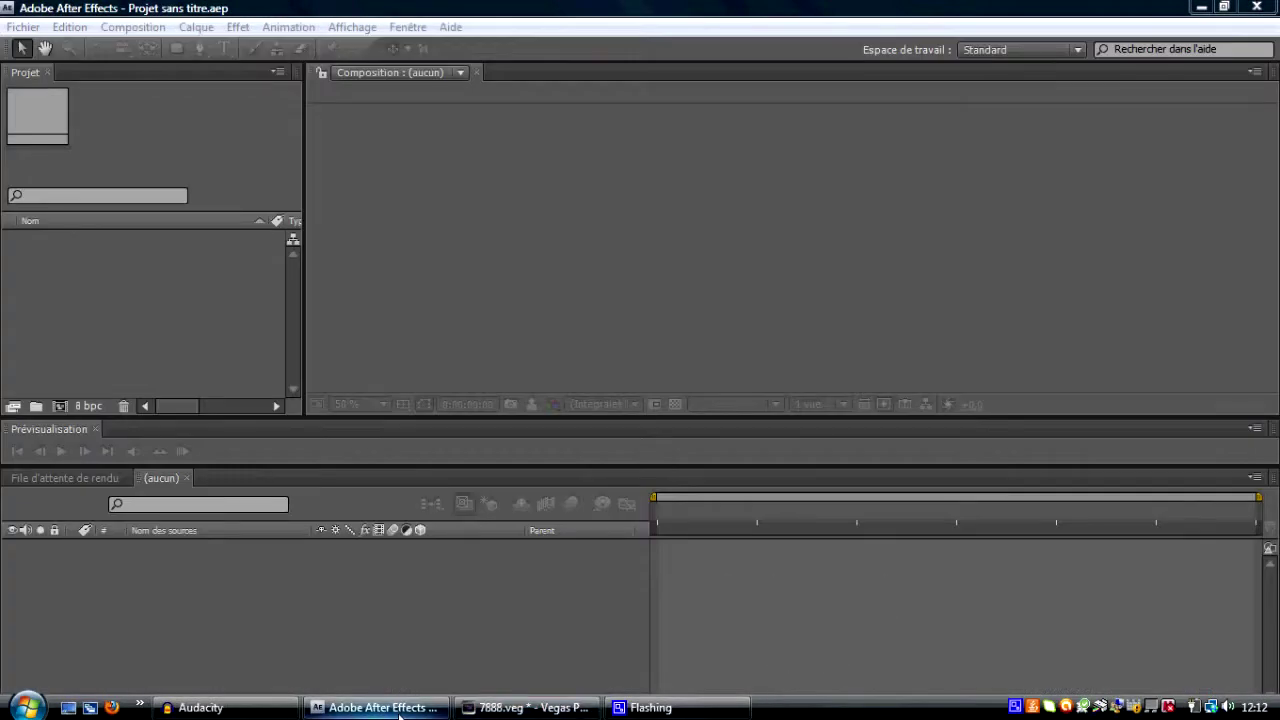
left_click(397, 710)
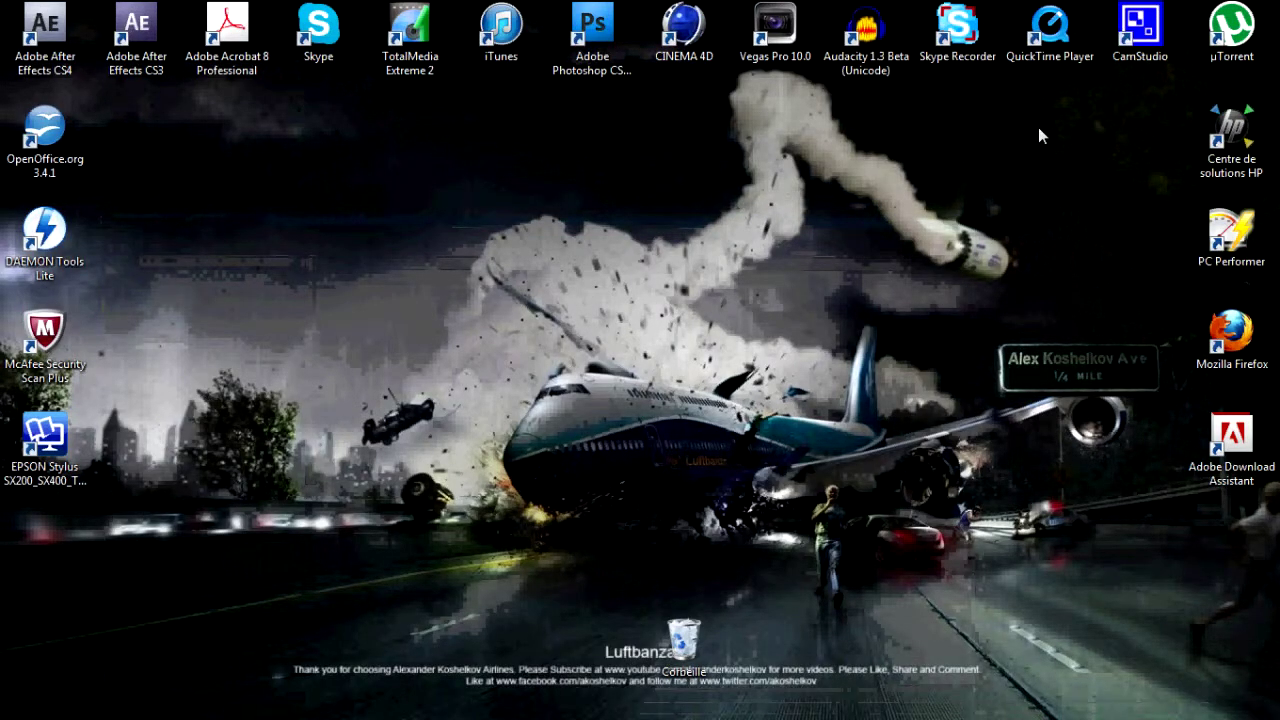
left_click_drag(1189, 78, 199, 533)
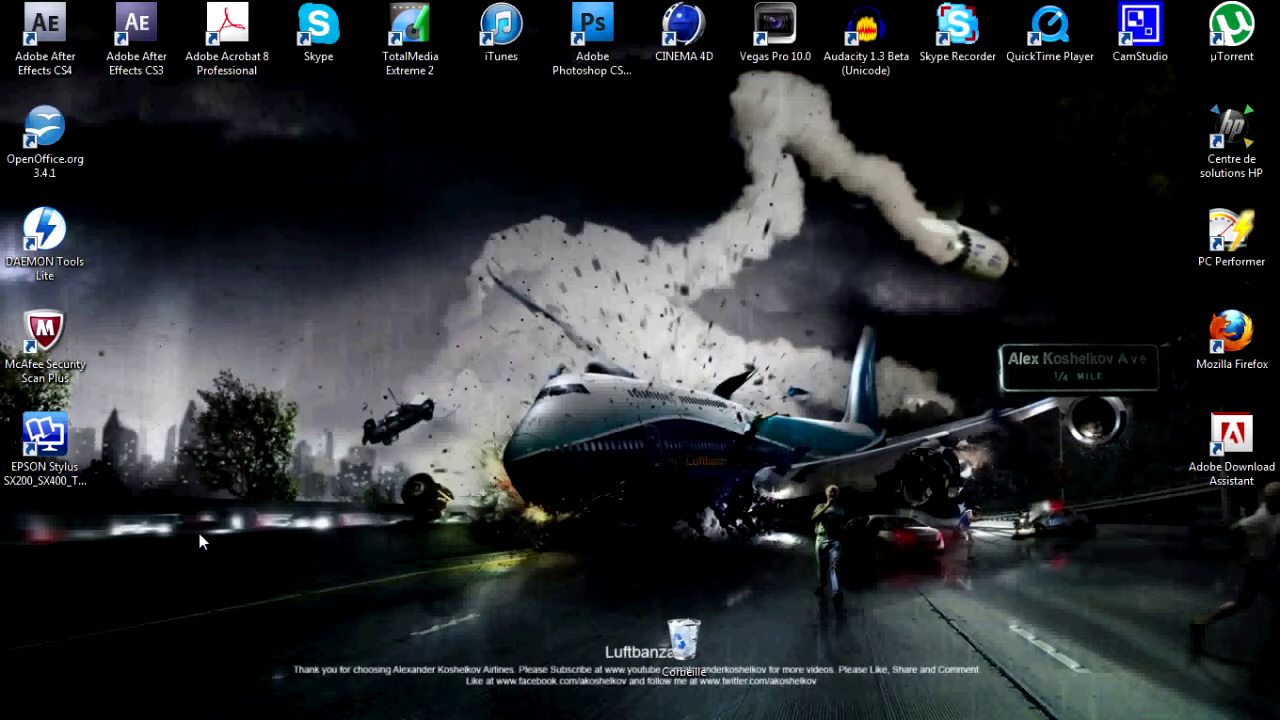
left_click_drag(1167, 95, 124, 584)
left_click_drag(1167, 95, 97, 590)
left_click_drag(1167, 90, 127, 598)
left_click_drag(1162, 112, 92, 588)
mouse_move(1174, 89)
left_mouse_down()
mouse_move(526, 456)
mouse_move(135, 565)
mouse_move(220, 480)
mouse_move(1082, 45)
mouse_move(1155, 106)
mouse_move(1165, 90)
left_mouse_up()
mouse_move(1180, 86)
left_mouse_down()
mouse_move(343, 466)
mouse_move(115, 530)
mouse_move(115, 606)
mouse_move(117, 587)
mouse_move(467, 276)
mouse_move(938, 92)
mouse_move(1181, 86)
left_mouse_up()
left_click_drag(1181, 86, 111, 606)
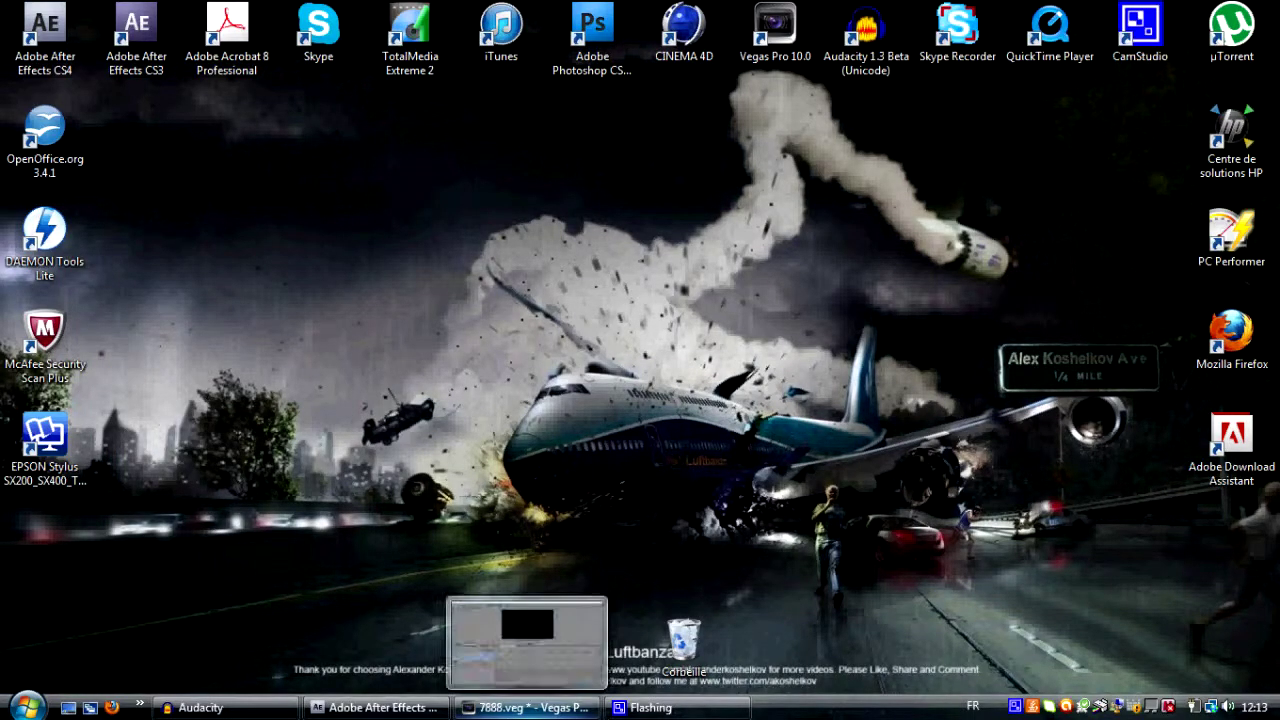
- Switch to Vegas Pro and open the "quality test" video from the Documents folder onto the timeline
left_click(527, 712)
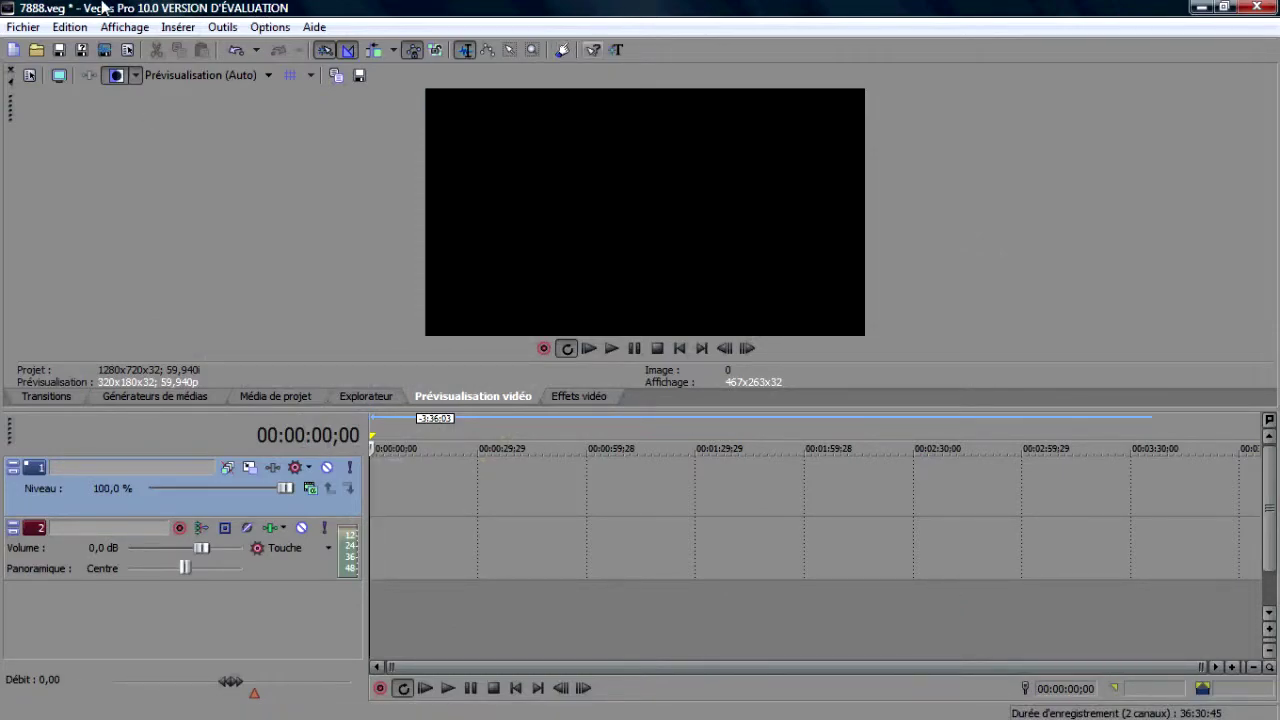
left_click(36, 52)
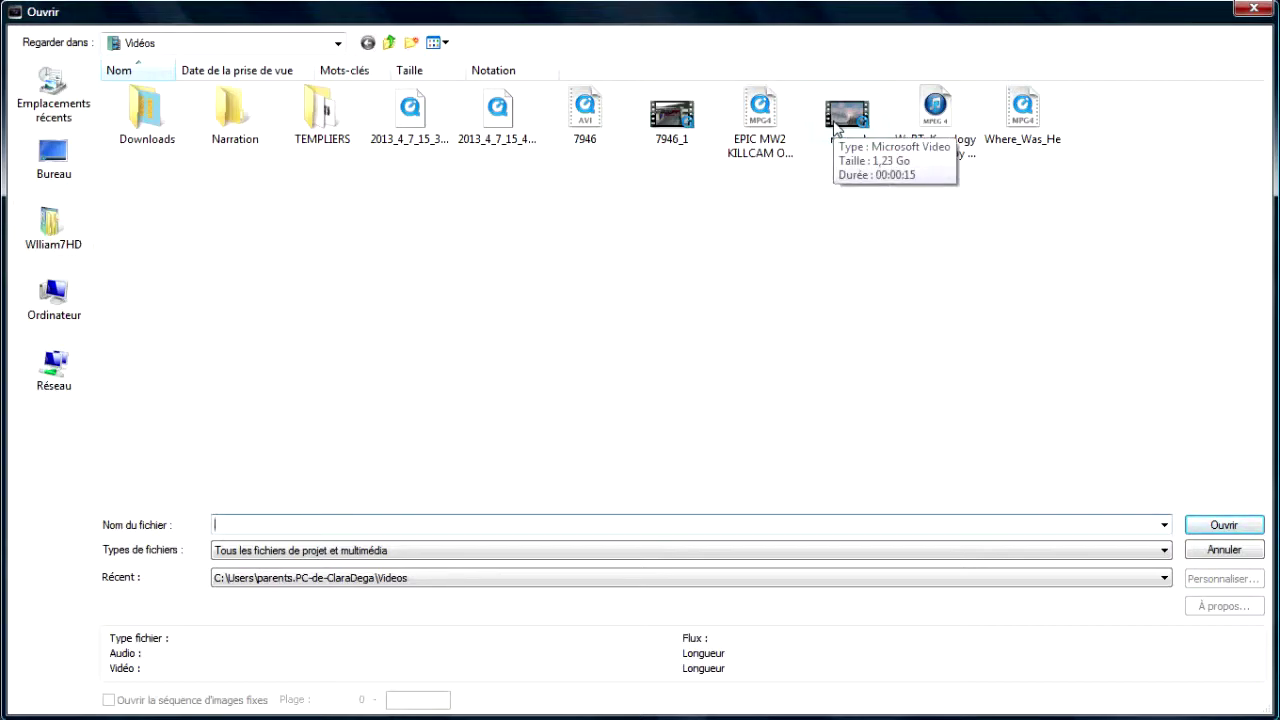
left_click(76, 252)
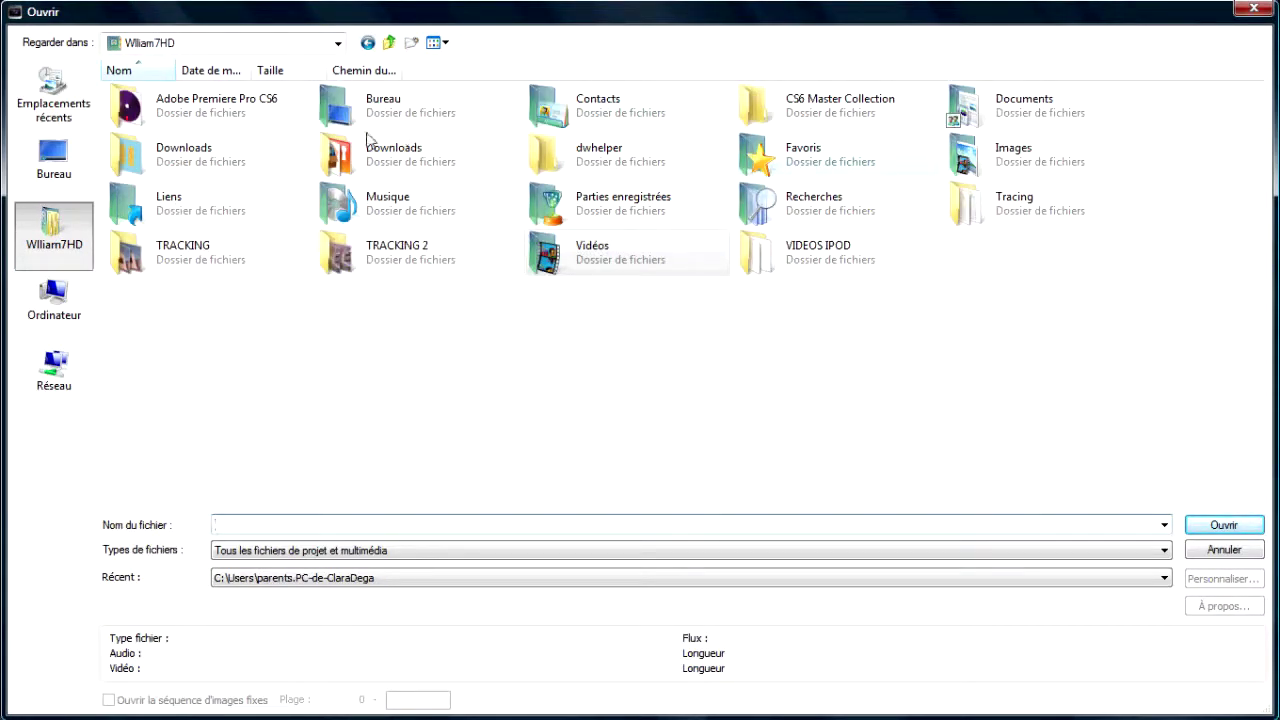
double_click(1000, 107)
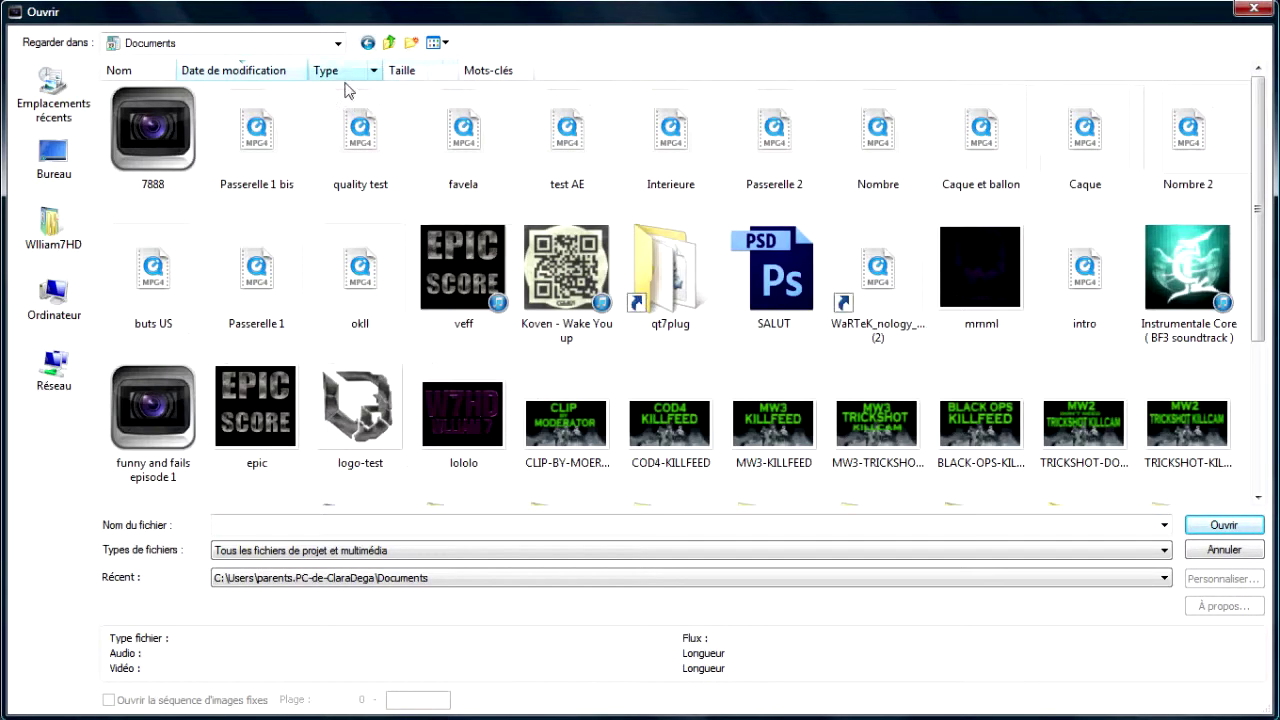
left_click(378, 153)
double_click(378, 153)
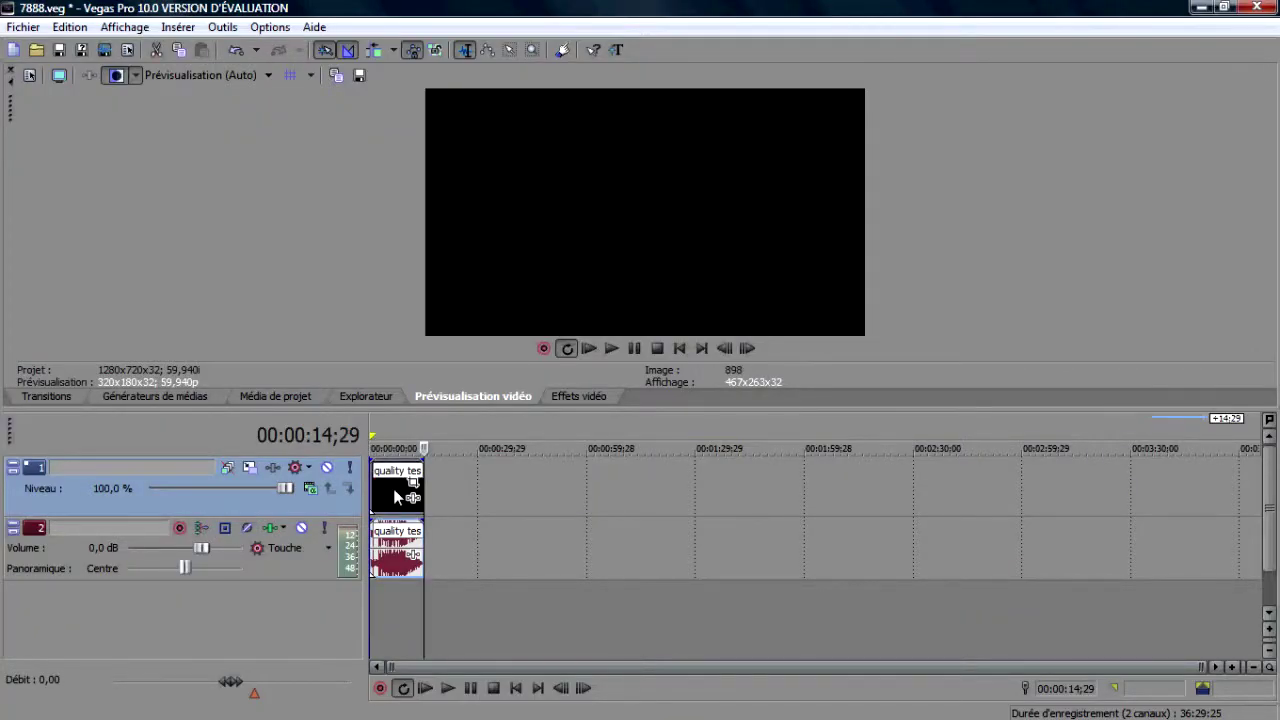
- Return to the start of the quality test clip and scrub forward to preview its footage
left_click(394, 497)
left_click(380, 483)
left_click_drag(380, 483, 355, 494)
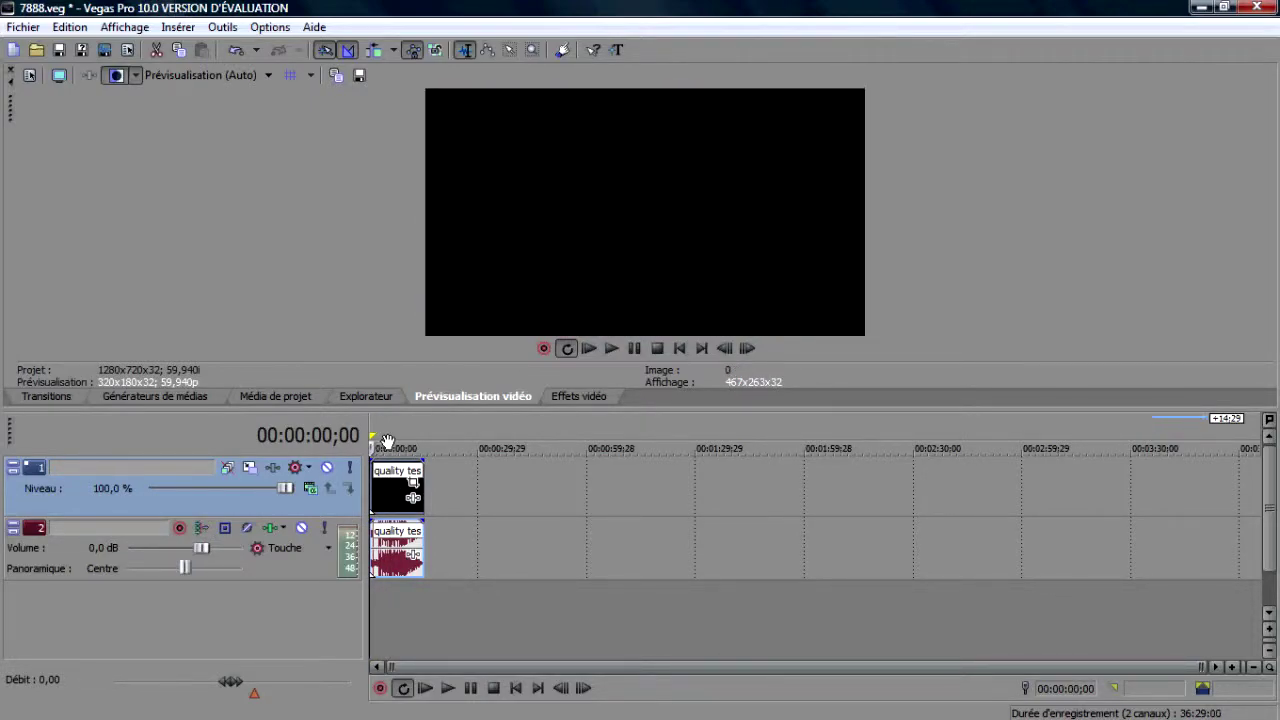
left_click_drag(381, 483, 390, 483)
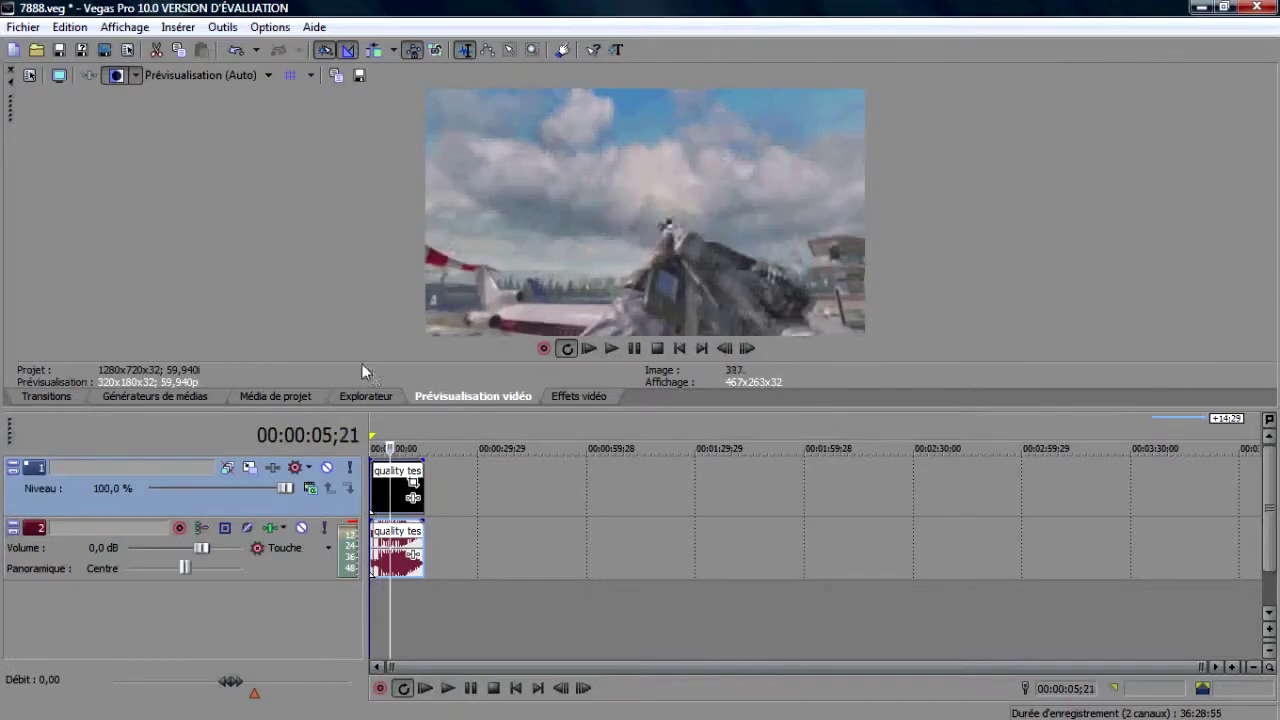
- Check the project's video properties and the video event properties of the quality test clip
left_click(24, 27)
left_click(60, 337)
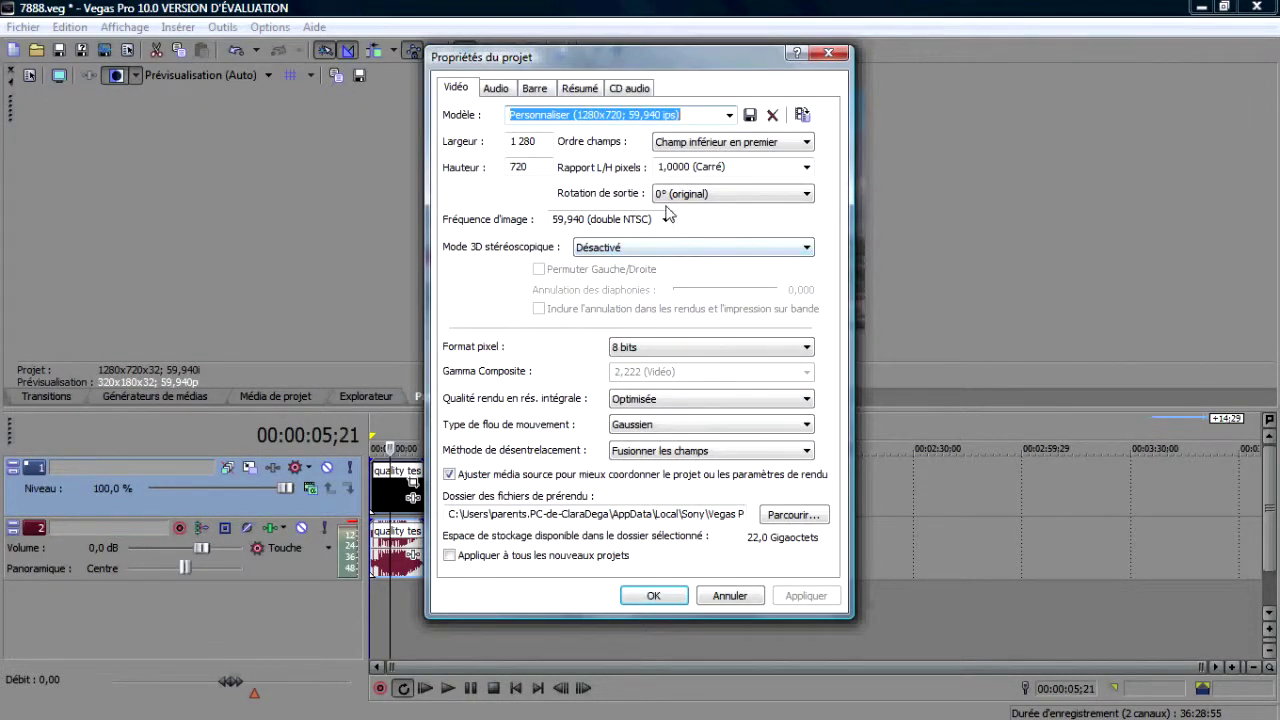
left_click(828, 53)
right_click(399, 488)
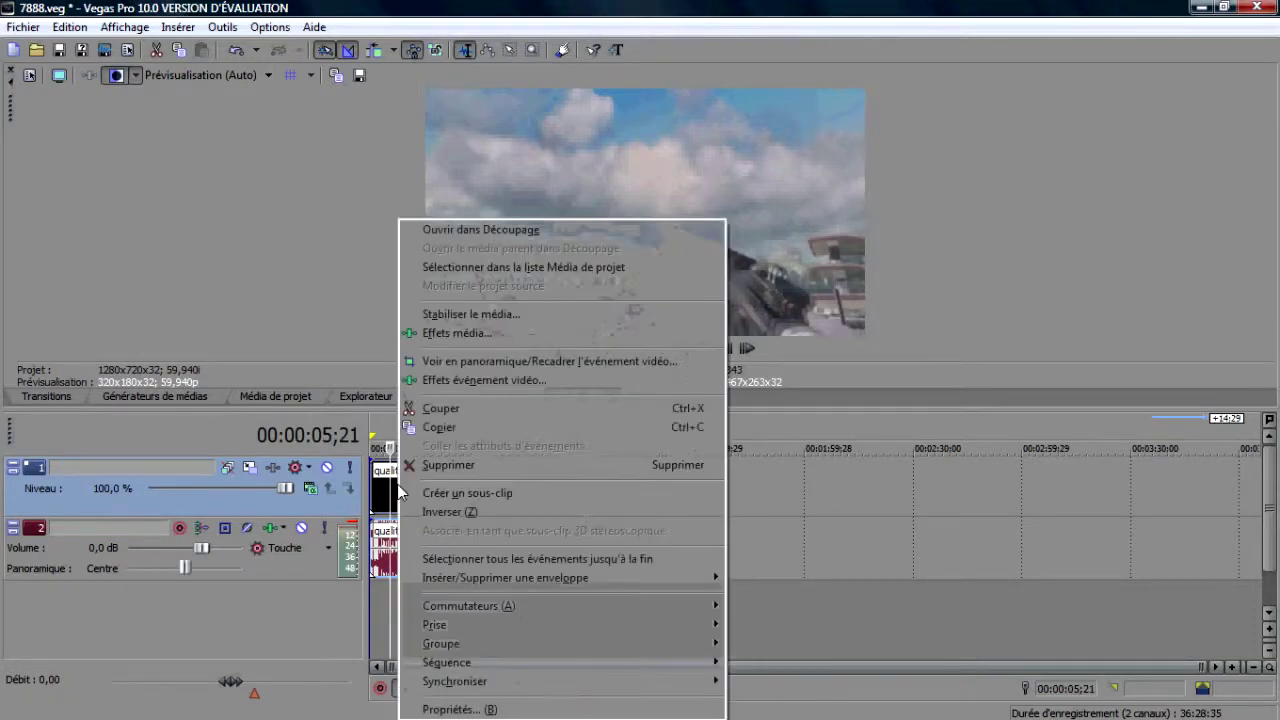
left_click(457, 708)
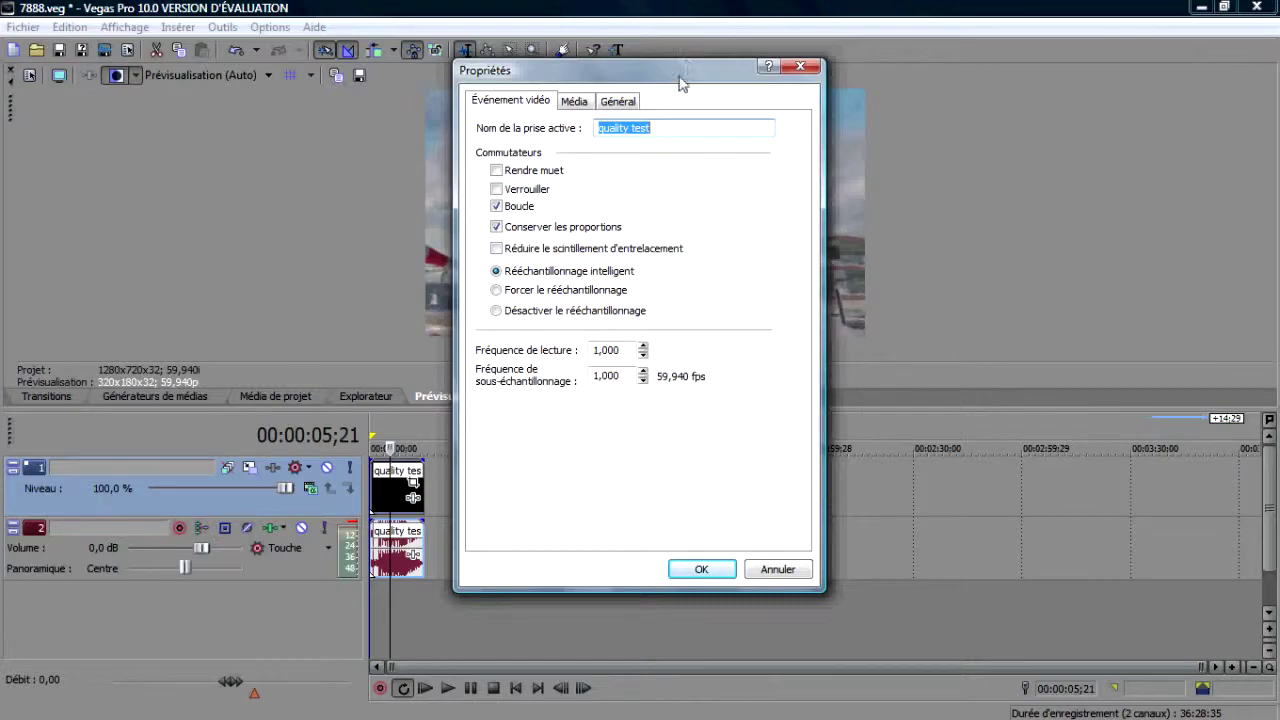
left_click(790, 68)
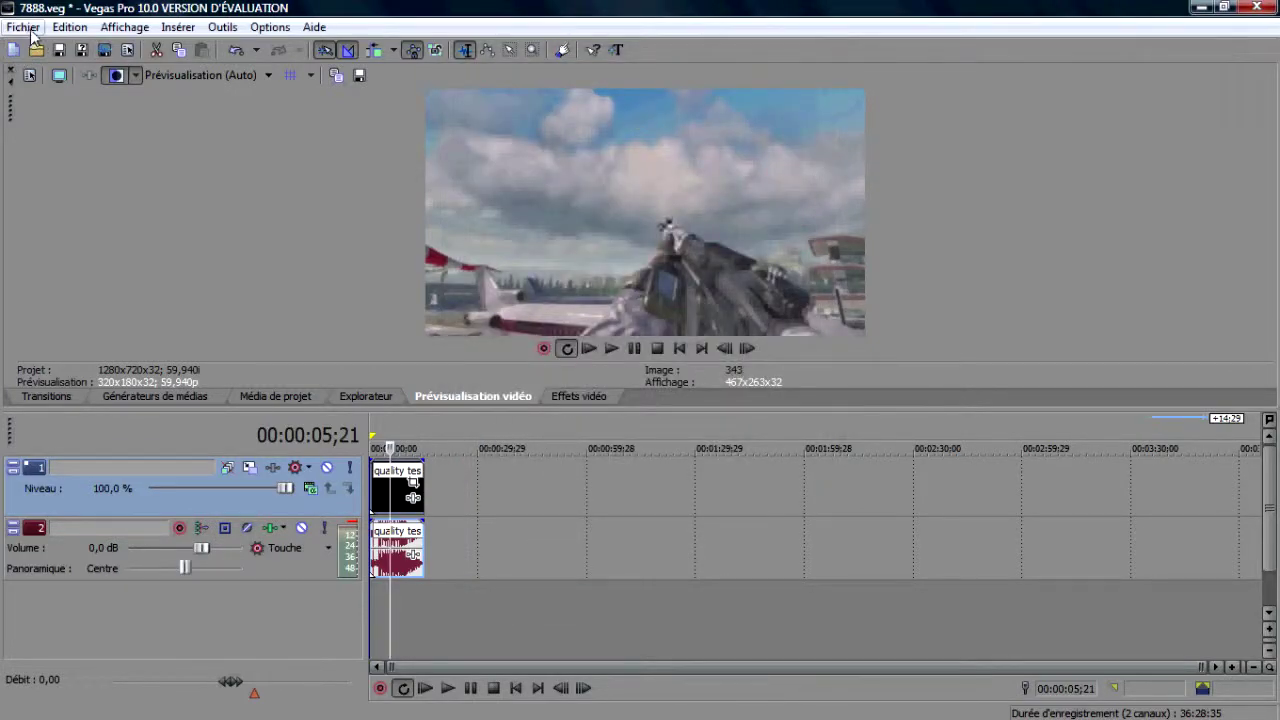
- Dismiss the new-project request and review the project's resolution, frame rate and rendering quality settings again
left_click(13, 50)
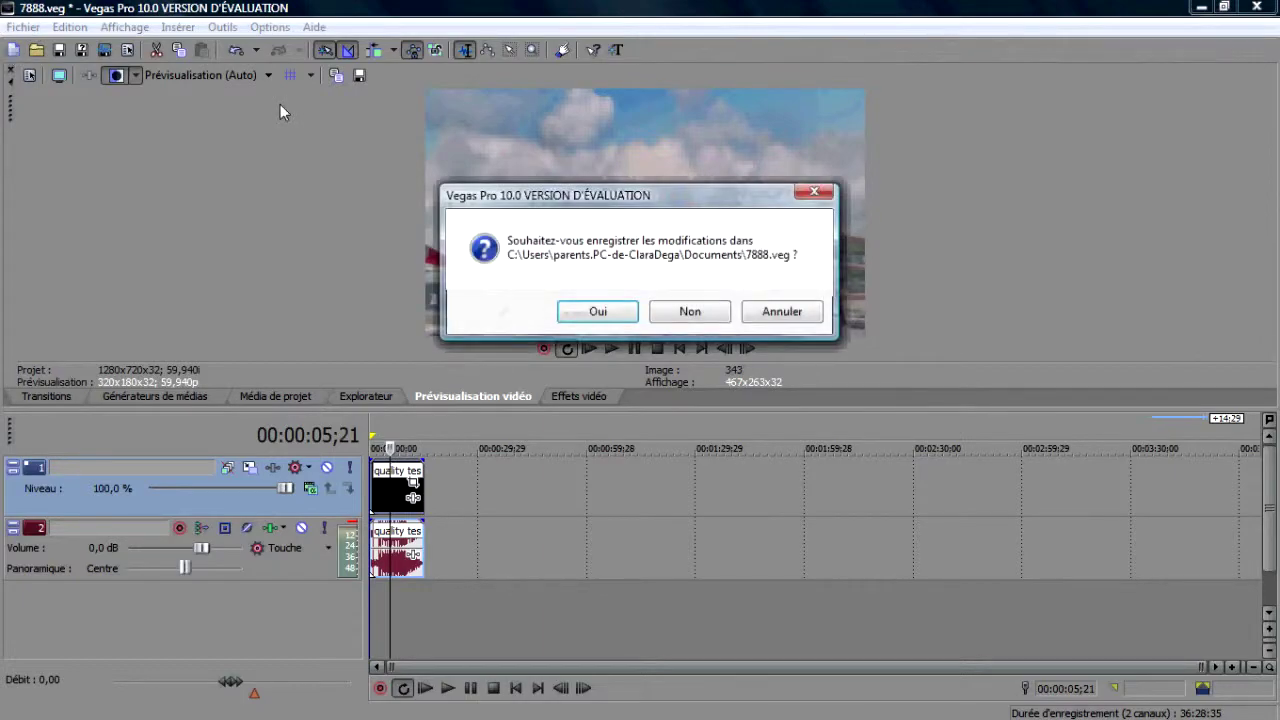
left_click(768, 312)
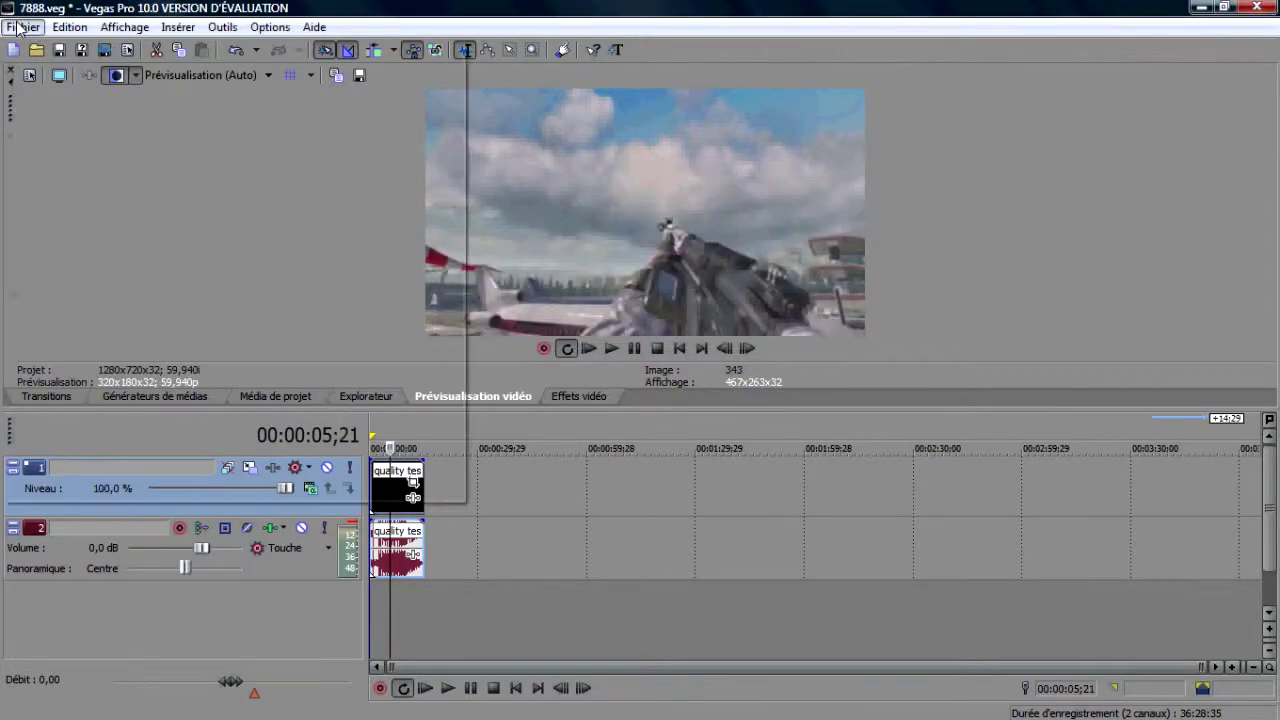
left_click(22, 27)
left_click(47, 342)
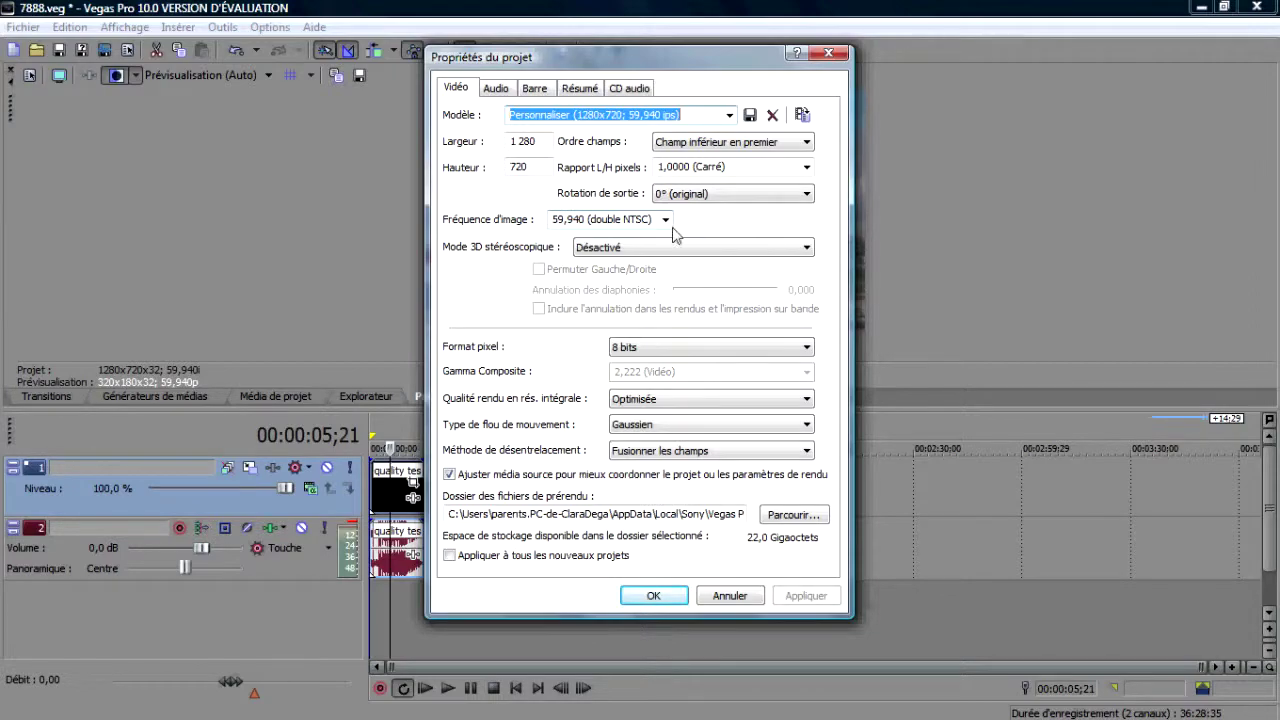
left_click_drag(725, 52, 624, 172)
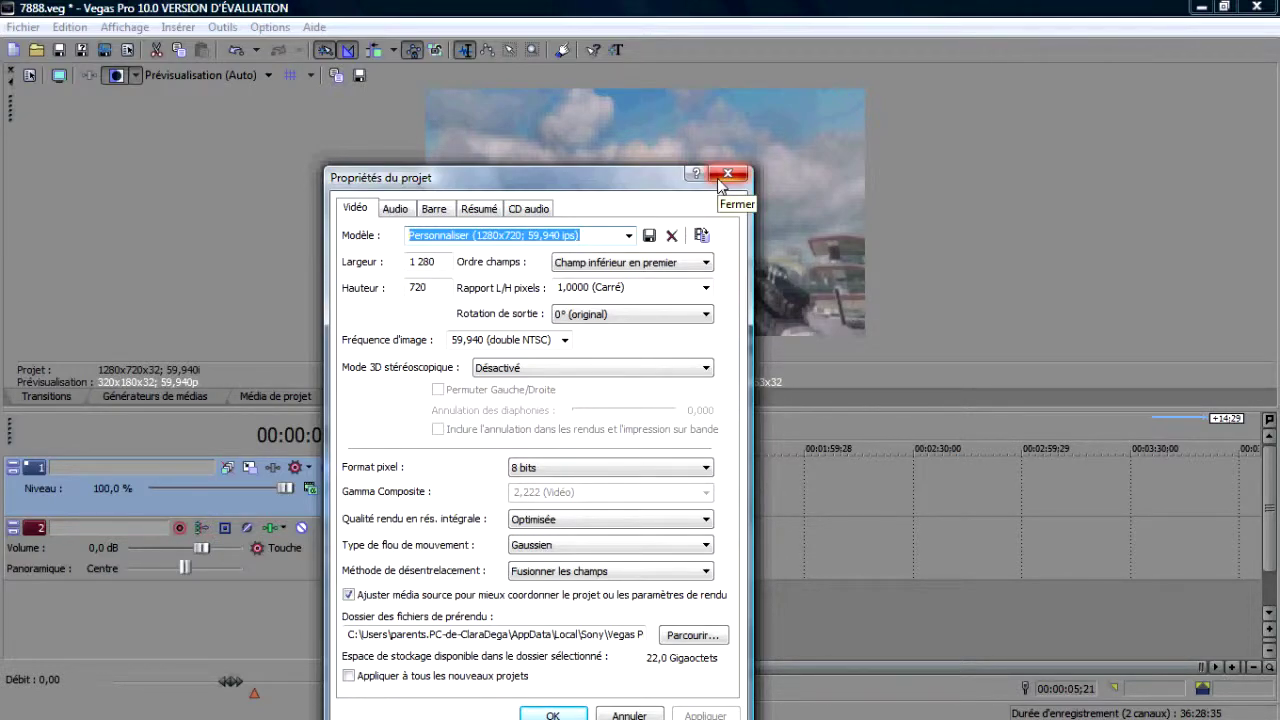
left_click(726, 175)
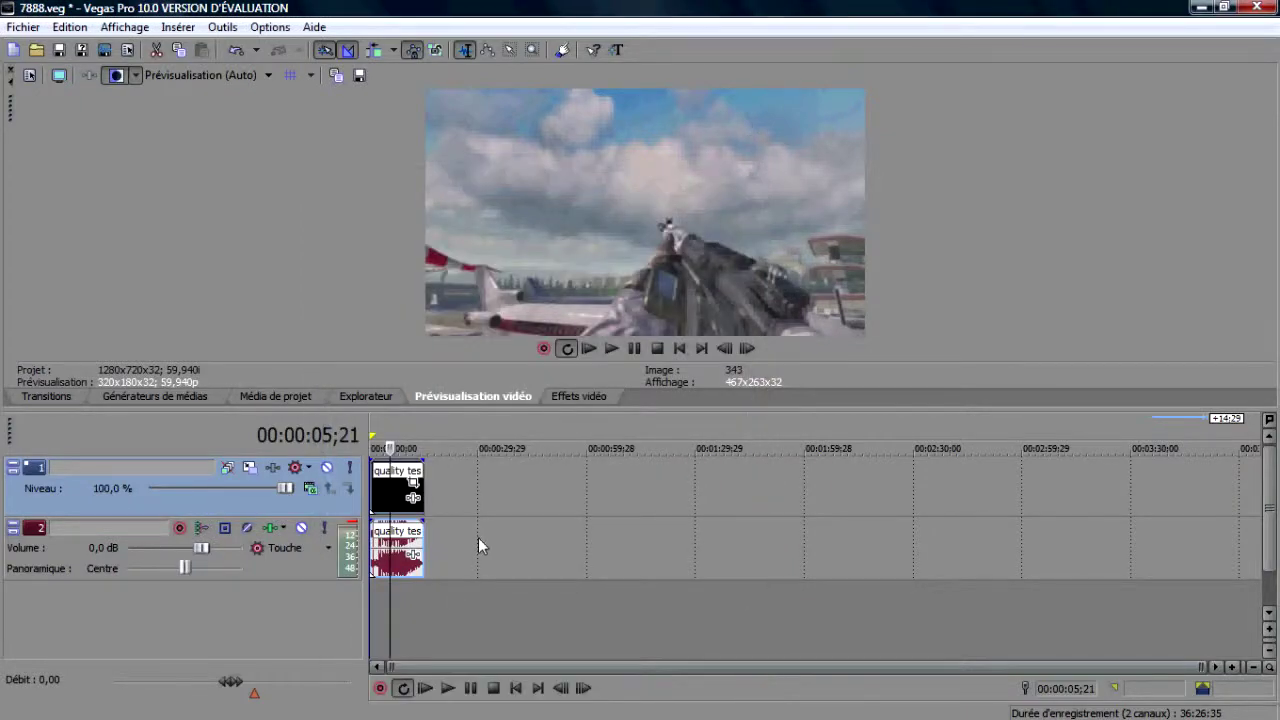
- Preview more of the clip, choose Sony AVC/MVC as the render type, and leave the render settings without rendering
left_click(400, 470)
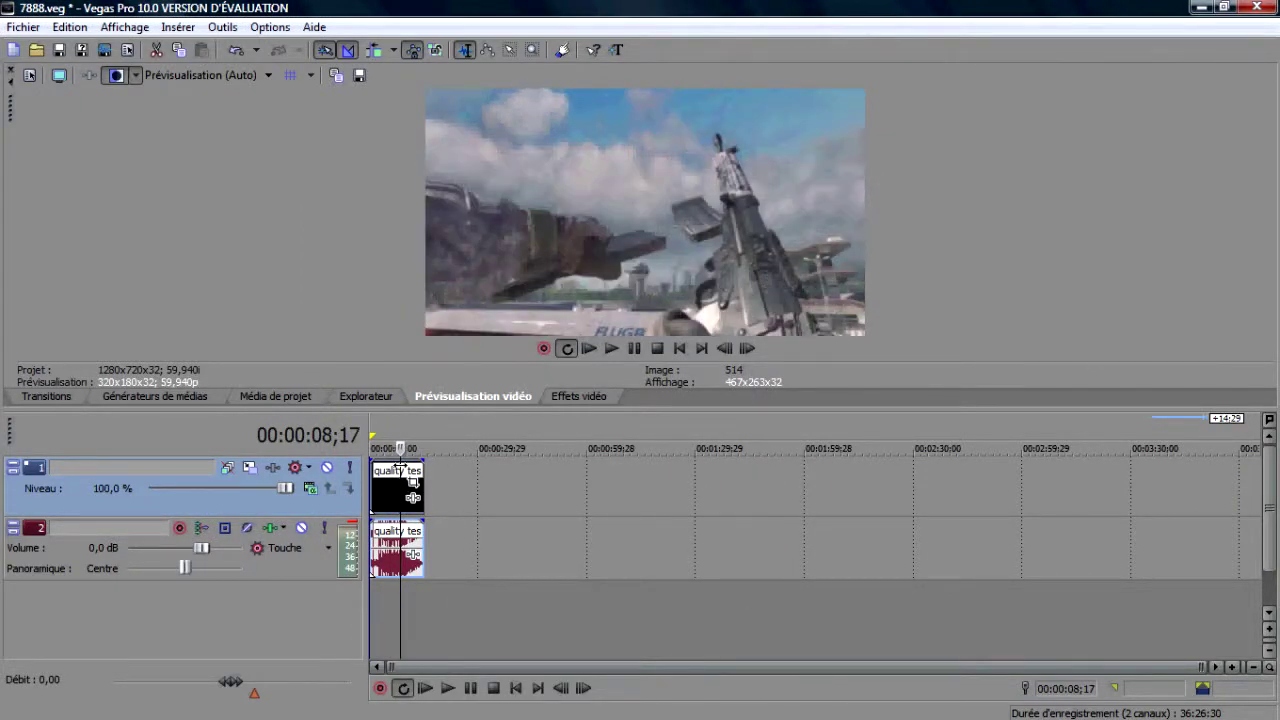
left_click_drag(400, 470, 405, 470)
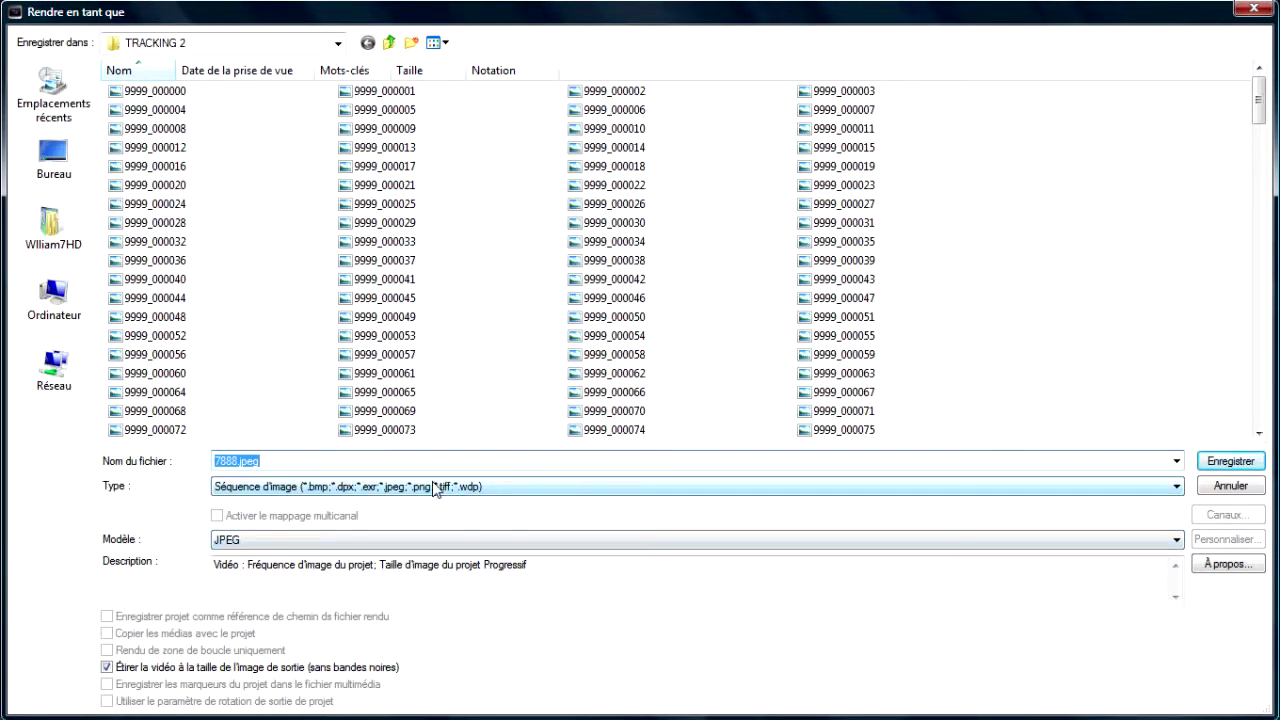
left_click(442, 486)
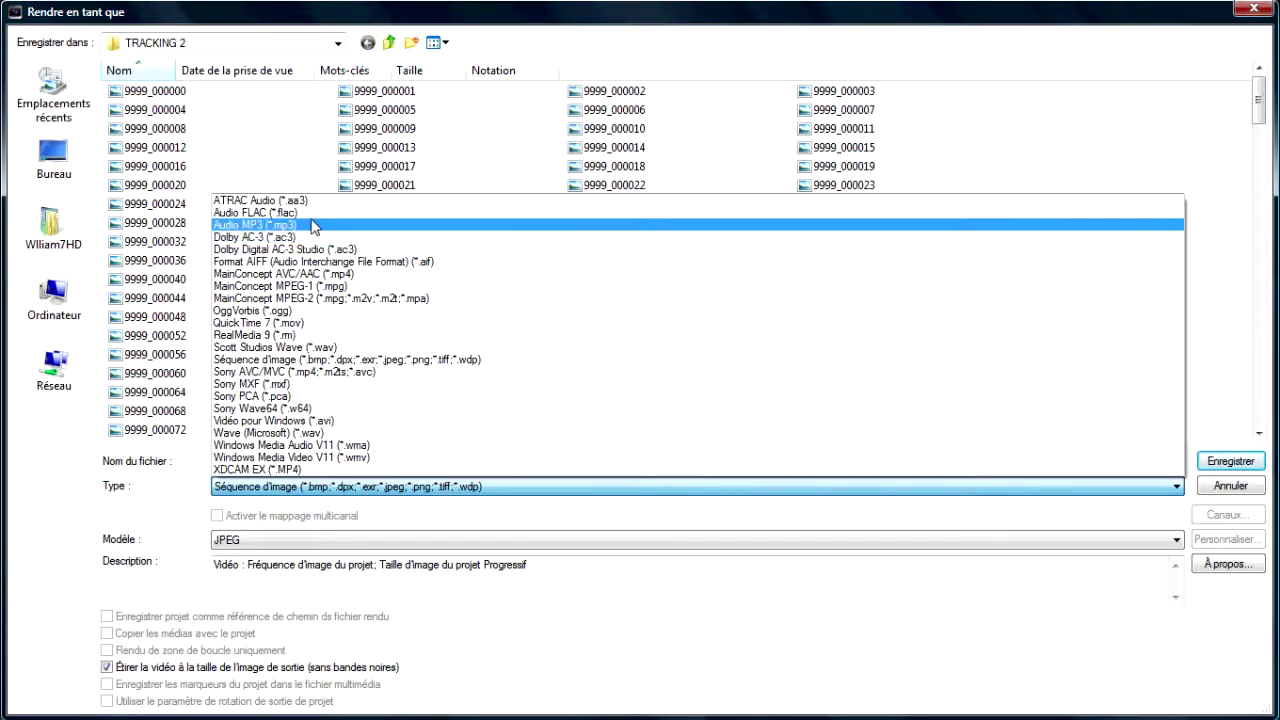
left_click(296, 377)
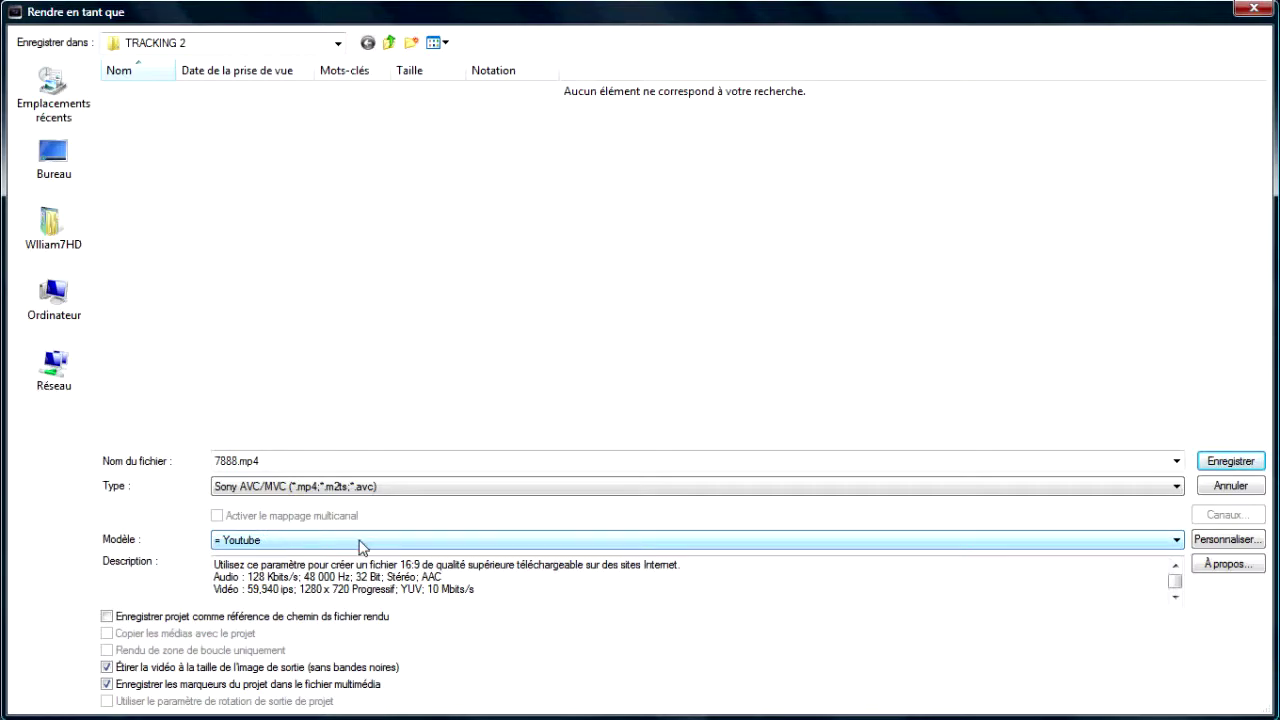
left_click(1252, 9)
- Close Vegas Pro without saving the changes to 7888.veg
left_click(1265, 7)
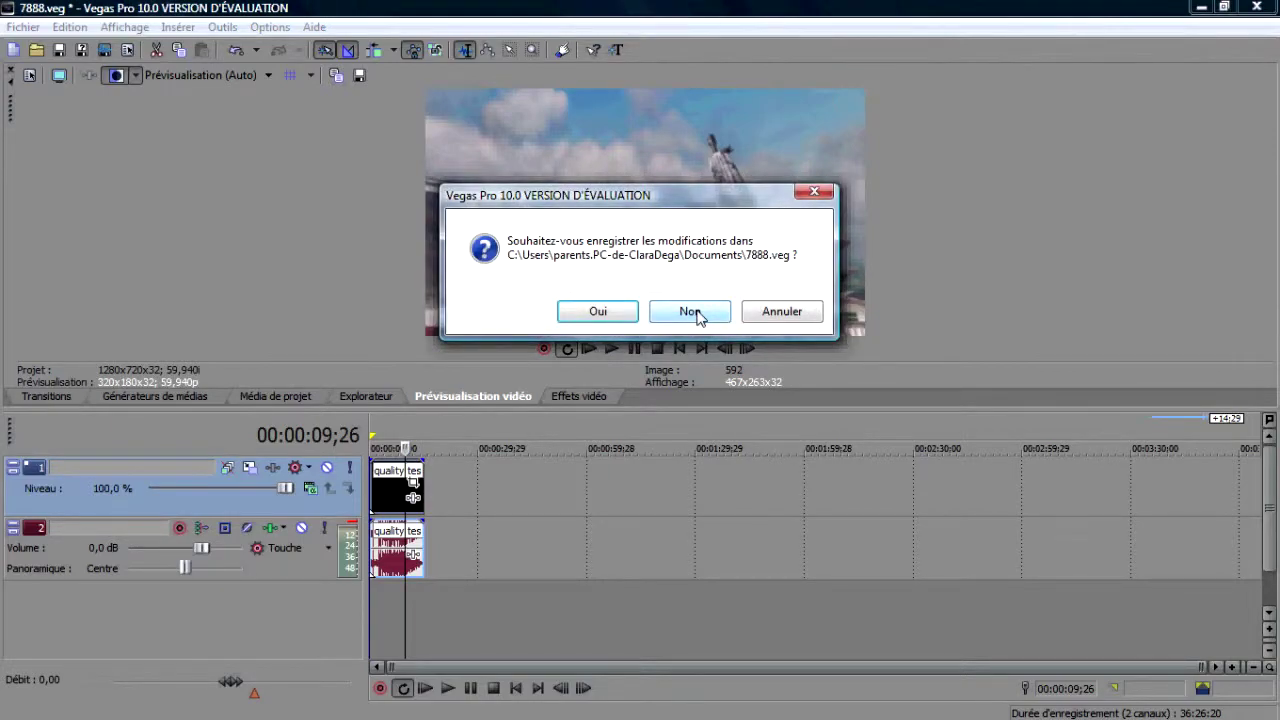
left_click(691, 312)
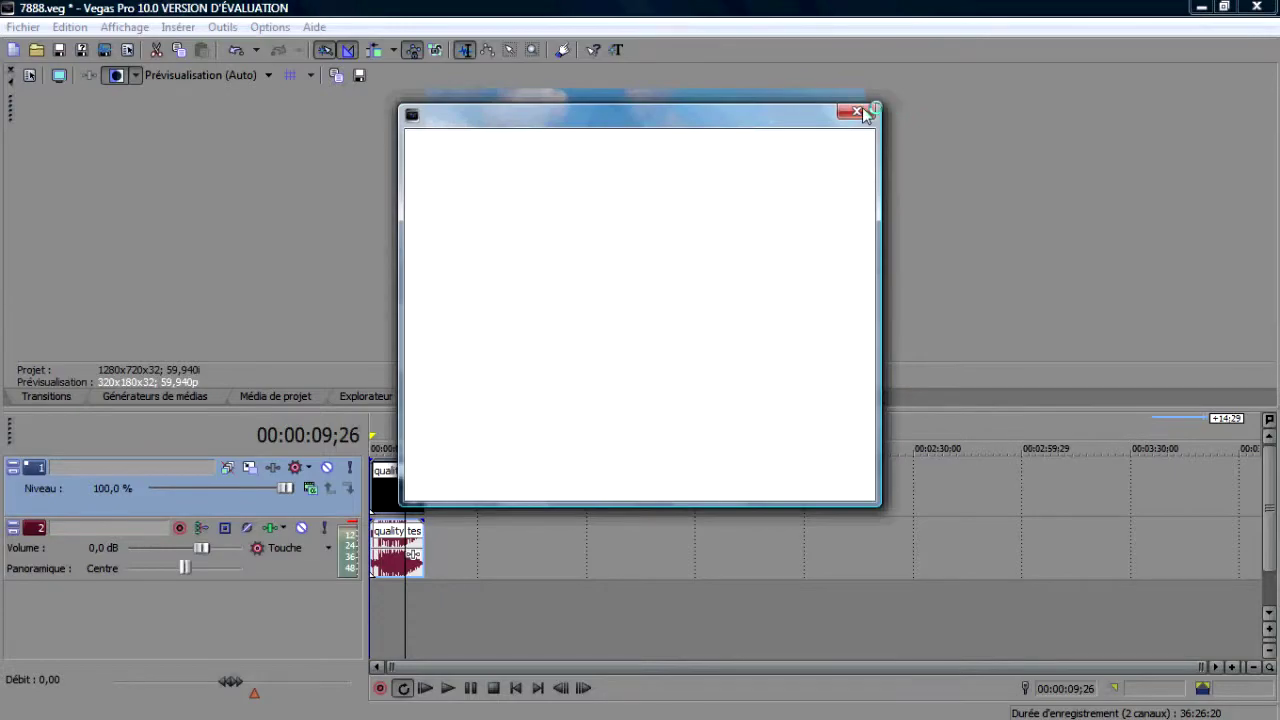
left_click(862, 109)
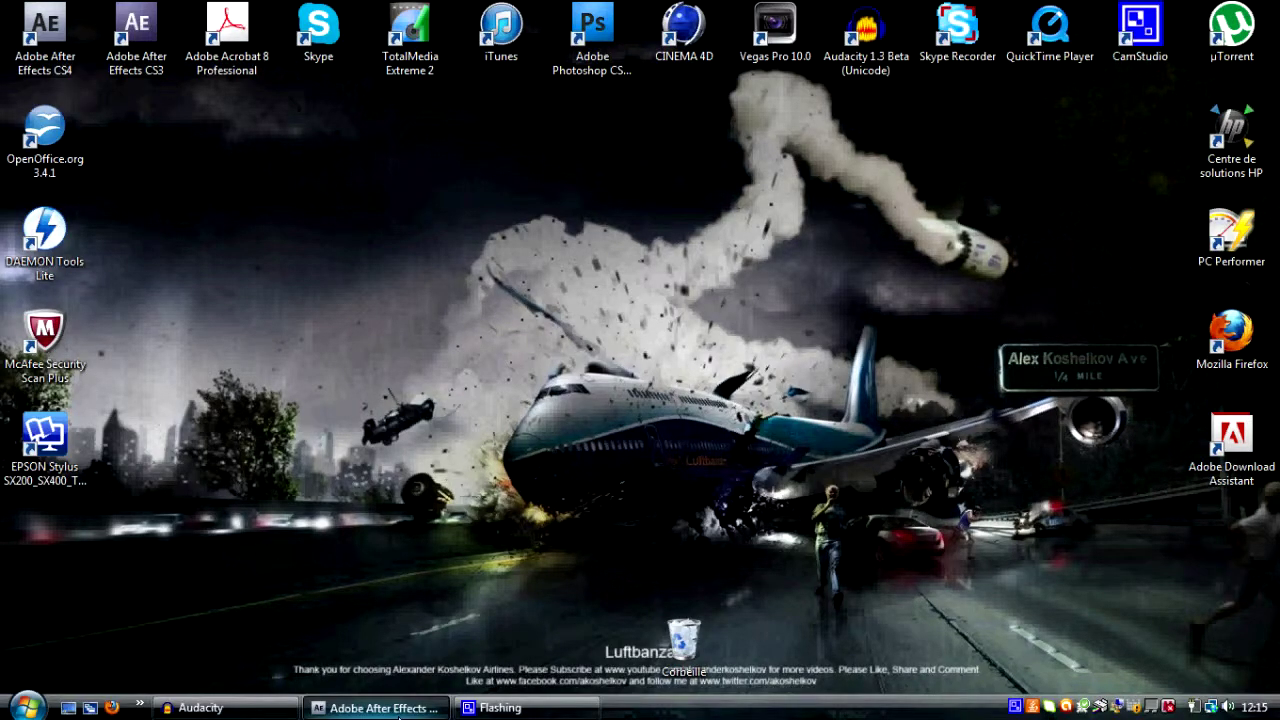
- Switch to After Effects and create a 1280 × 720 px composition at 60 frames per second, lasting about 20 seconds
left_click(380, 708)
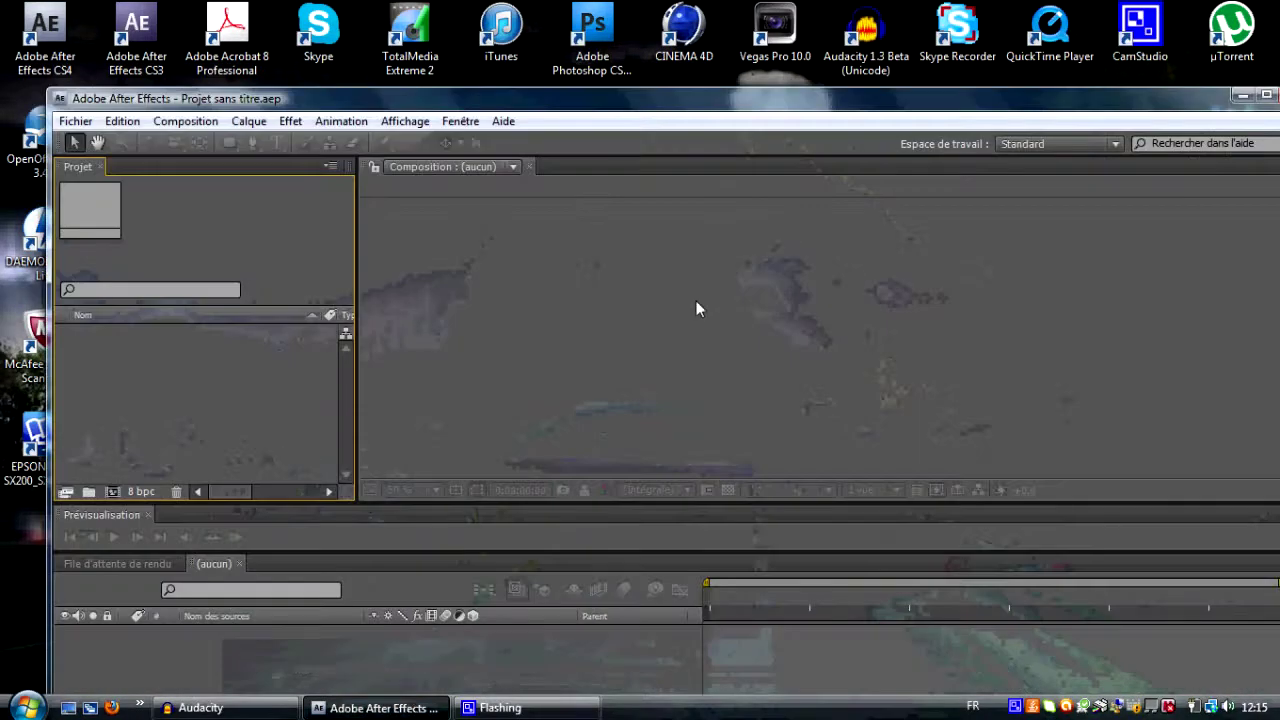
double_click(691, 104)
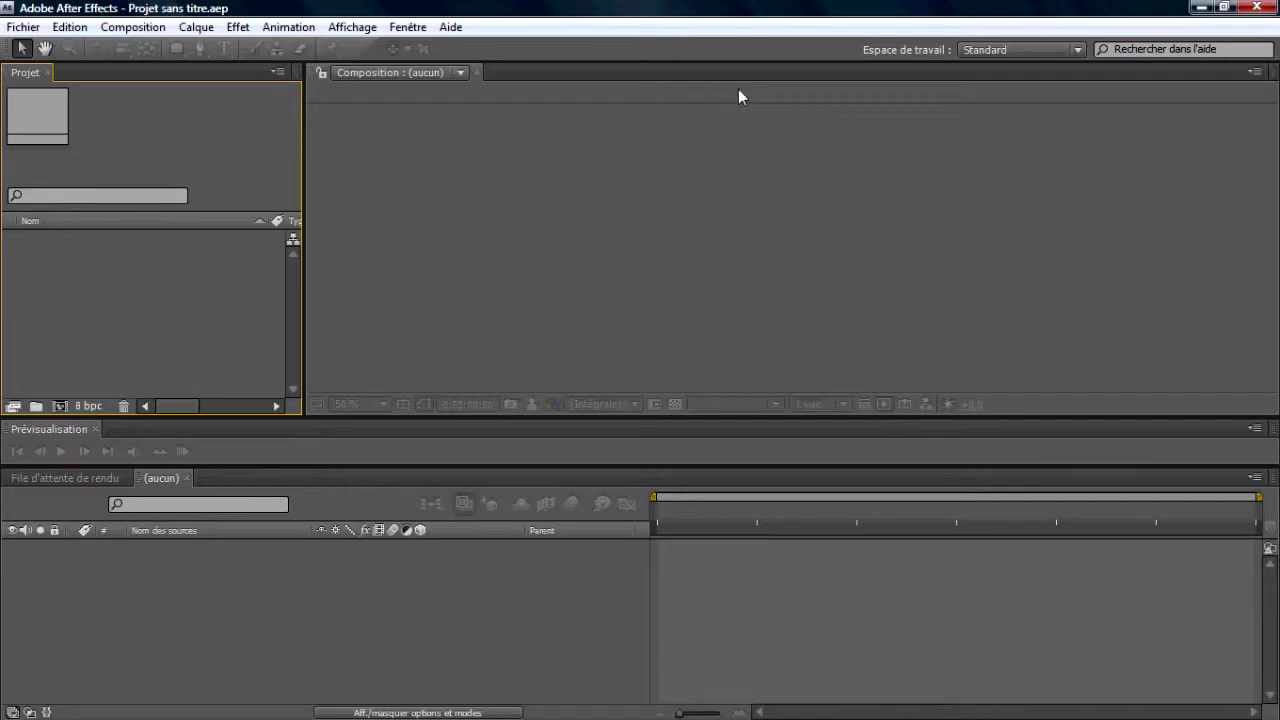
left_click(133, 27)
left_click(150, 49)
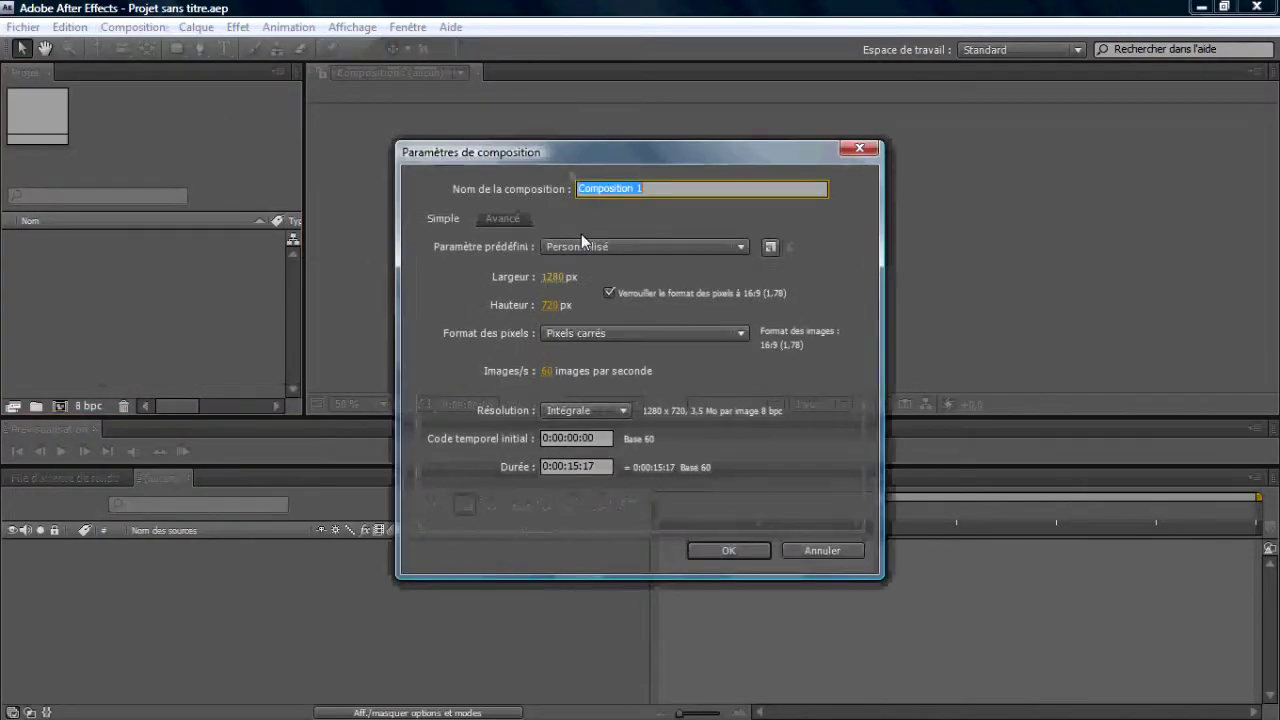
double_click(578, 470)
key("BackSpace")
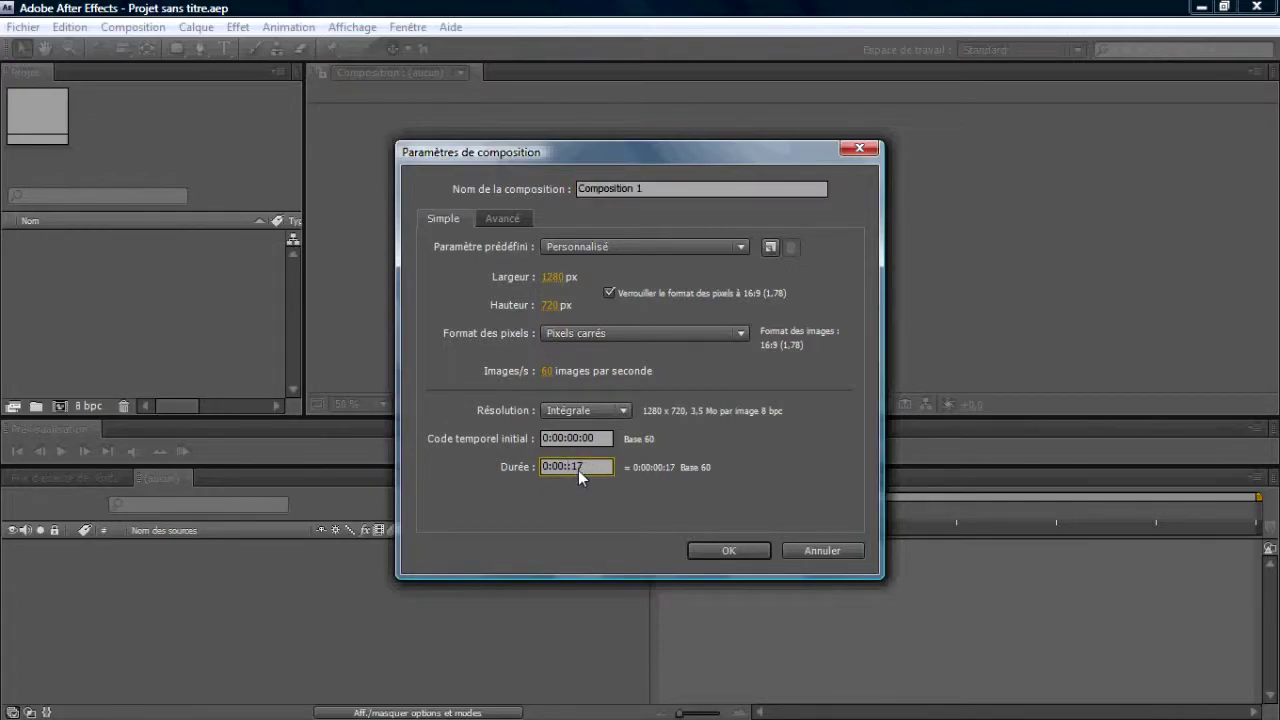
key("Return")
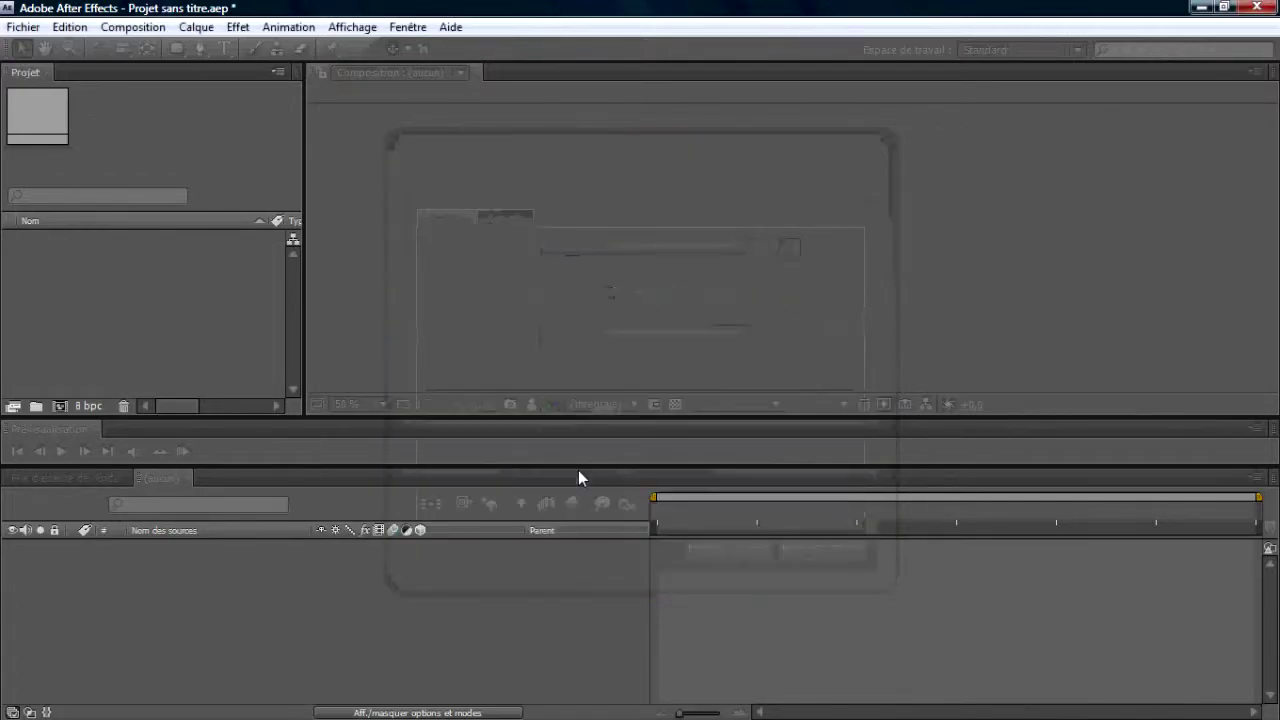
left_click(146, 341)
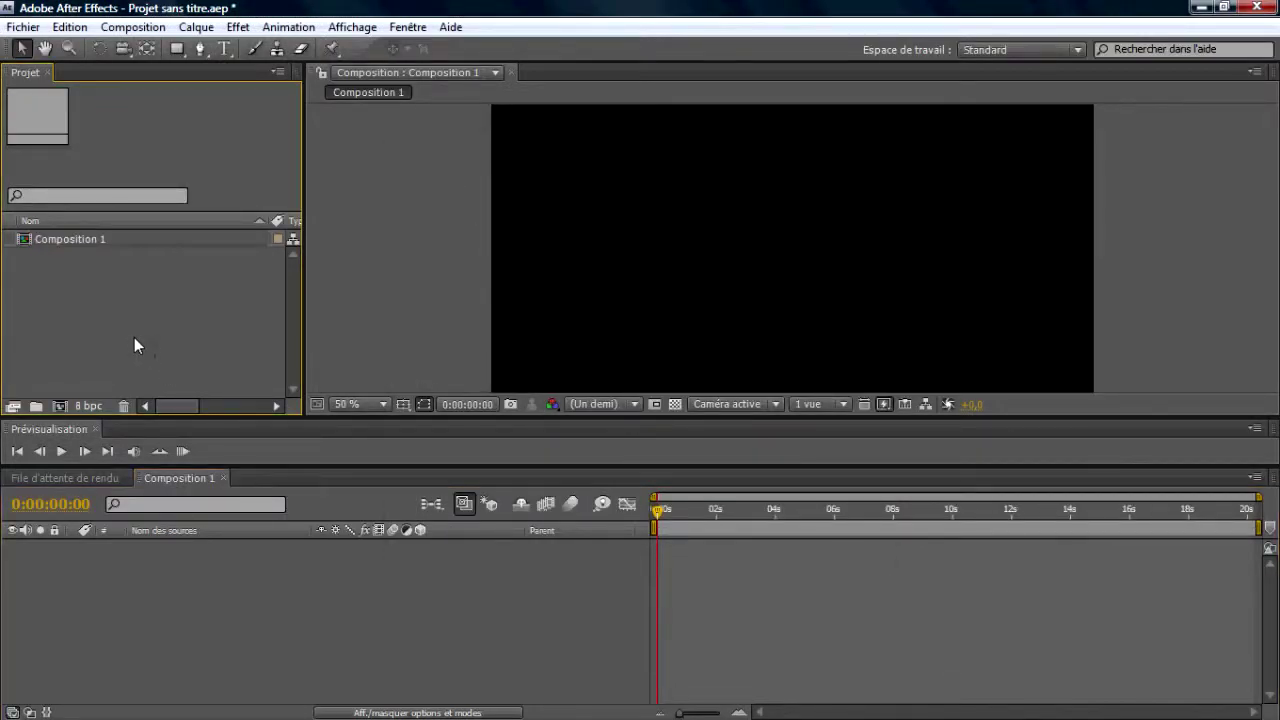
left_click(44, 240)
left_click(59, 291)
left_click(70, 244)
left_click(61, 278)
double_click(64, 317)
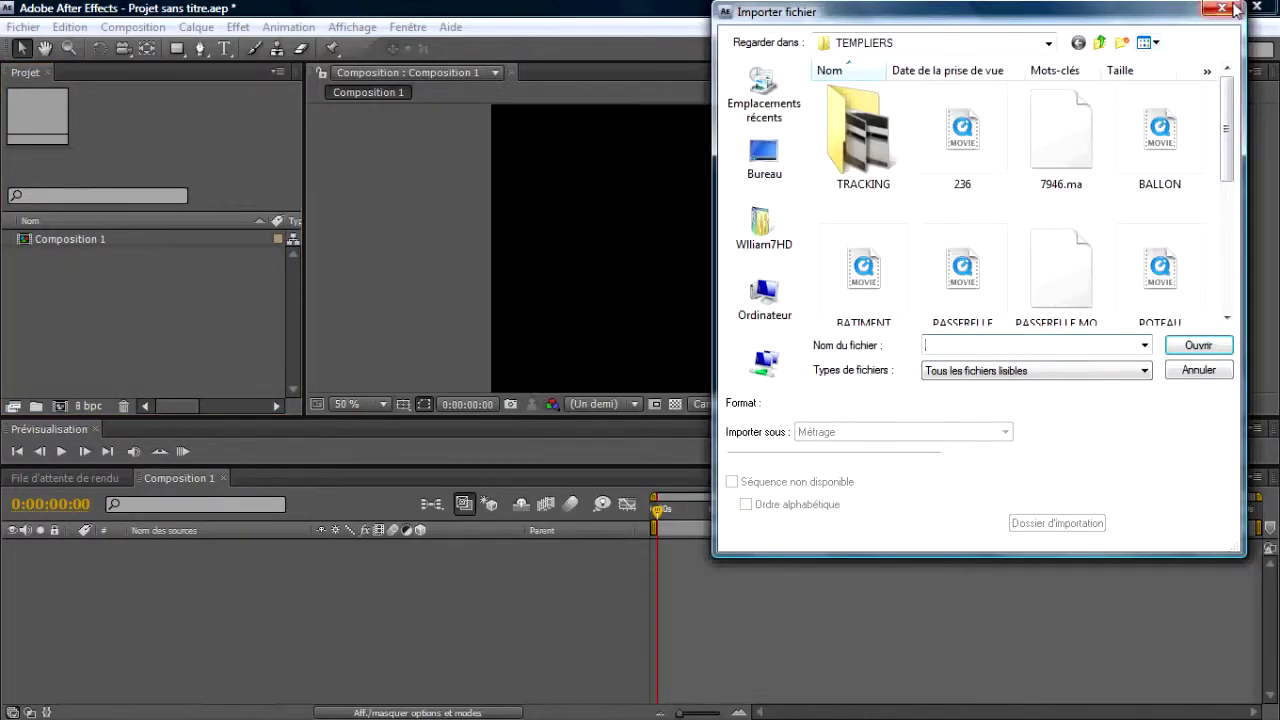
key("Escape")
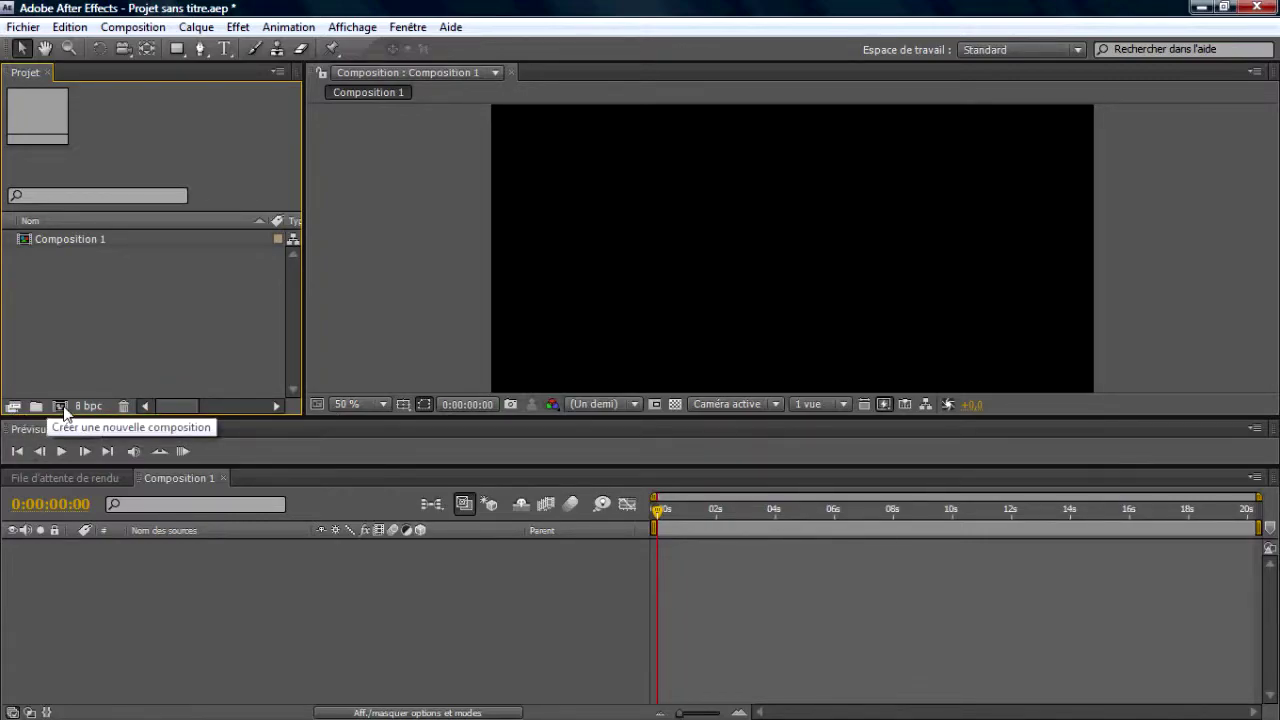
right_click(95, 327)
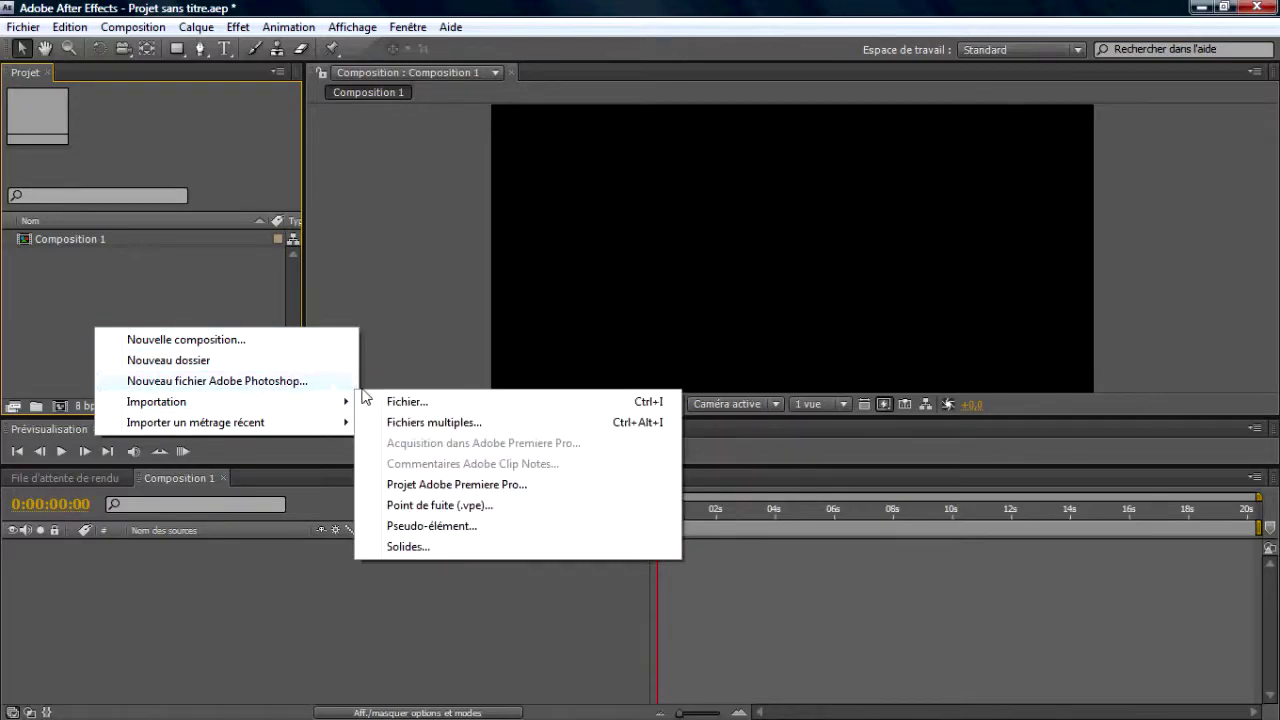
mouse_move(327, 410)
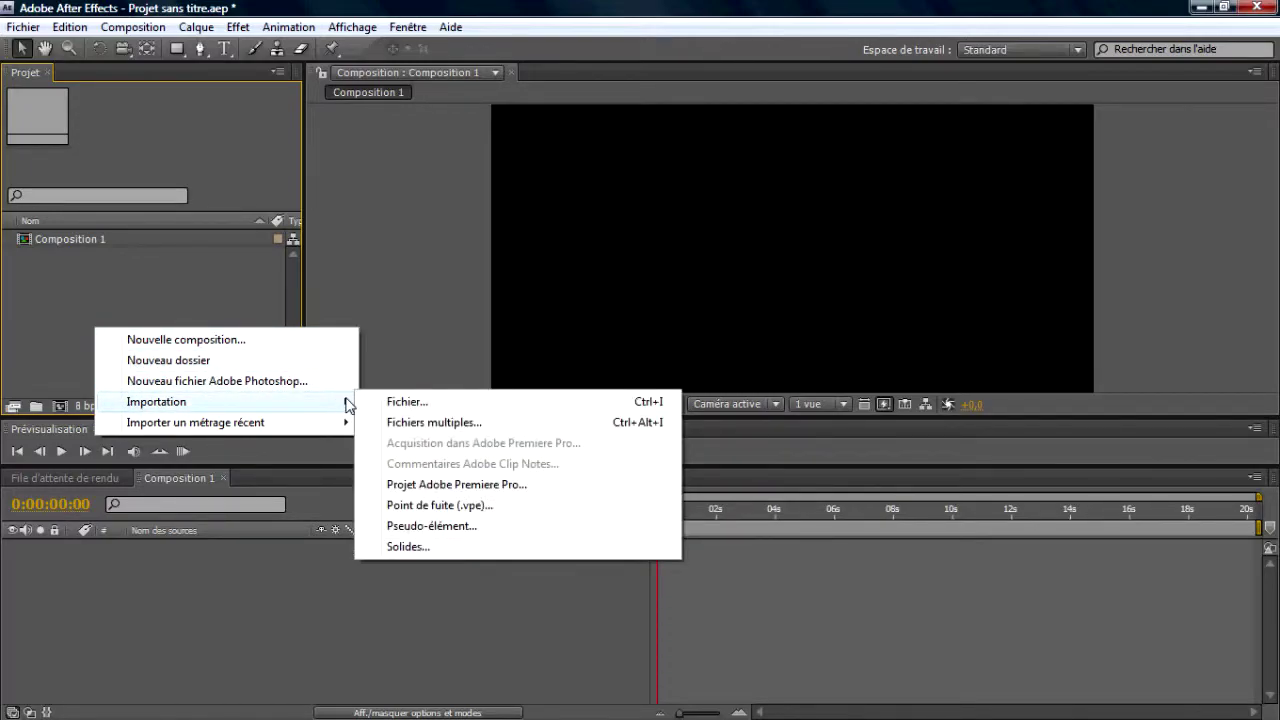
left_click(202, 294)
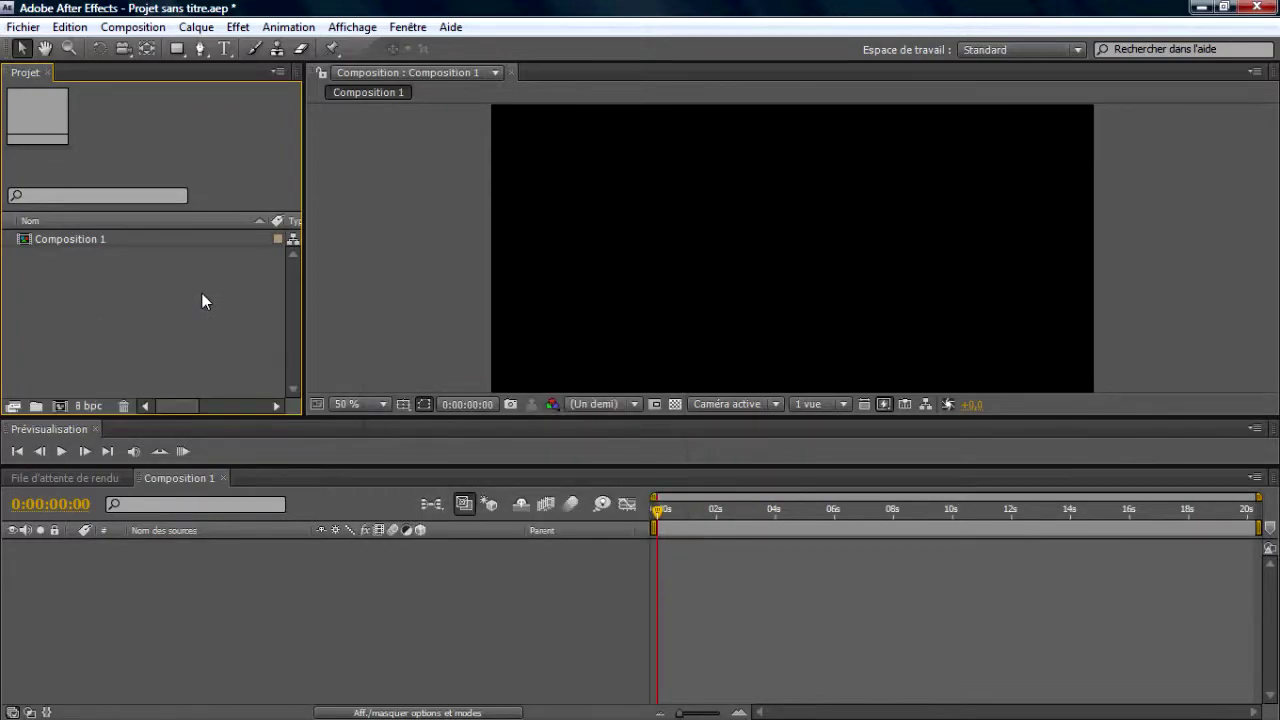
- Import test AE.mp4 from the Documents folder and add it as a layer in Composition 1
double_click(201, 292)
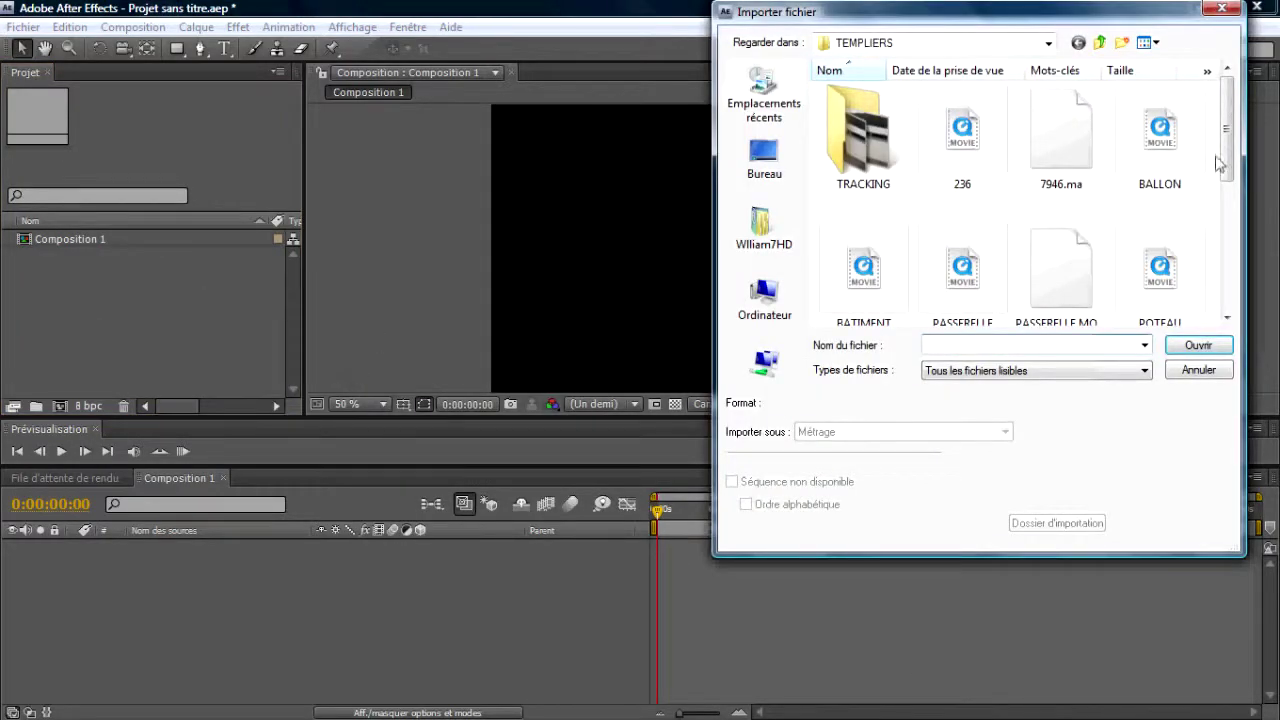
left_click(760, 228)
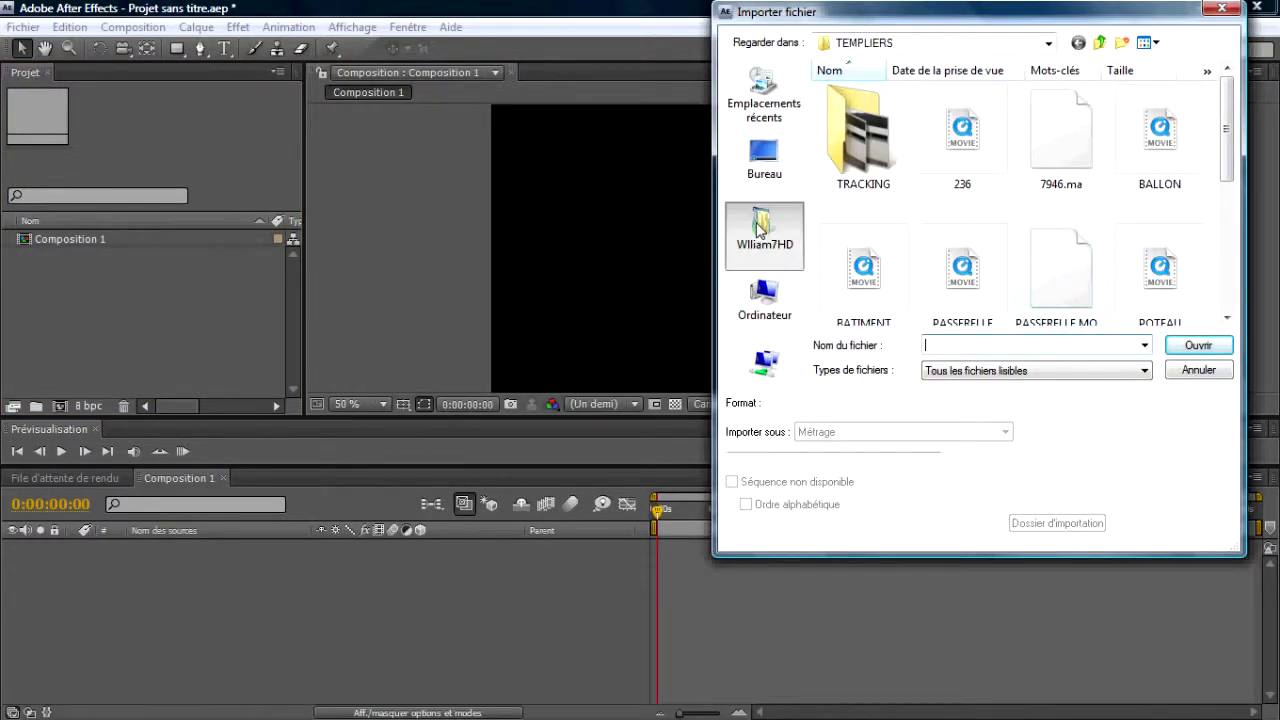
scroll(980, 154, "down", 5)
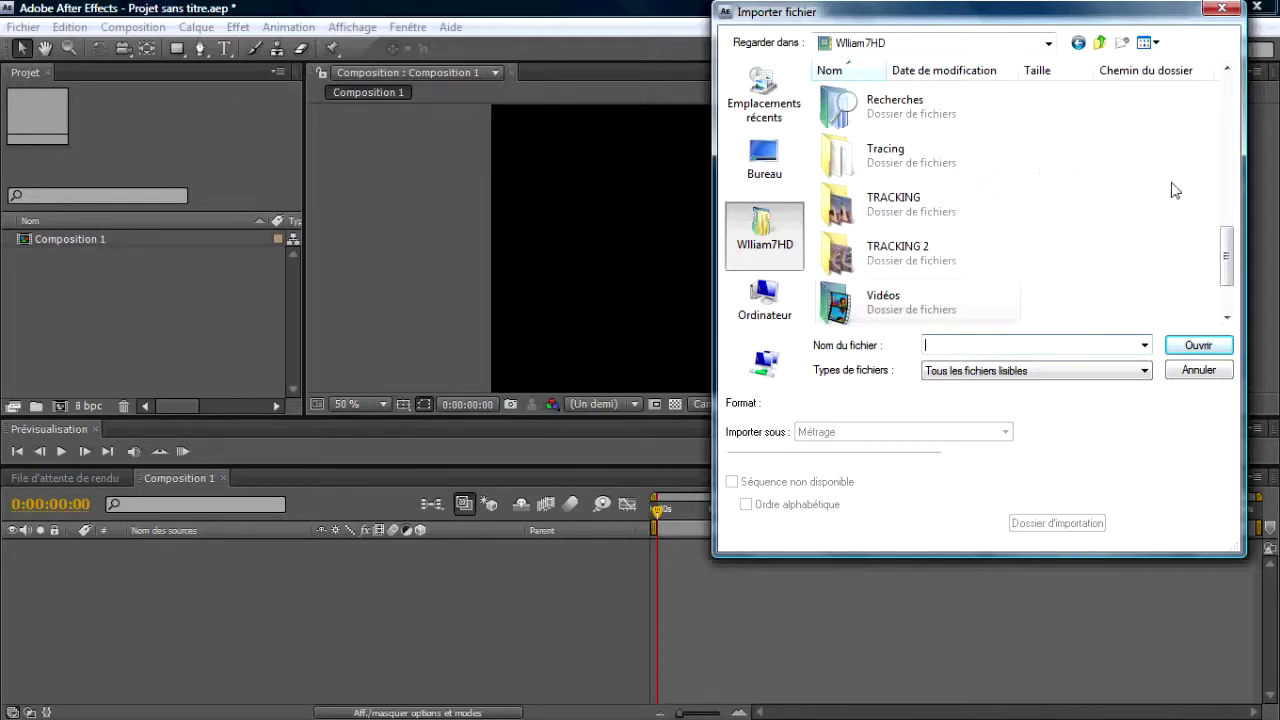
scroll(1180, 188, "up", 5)
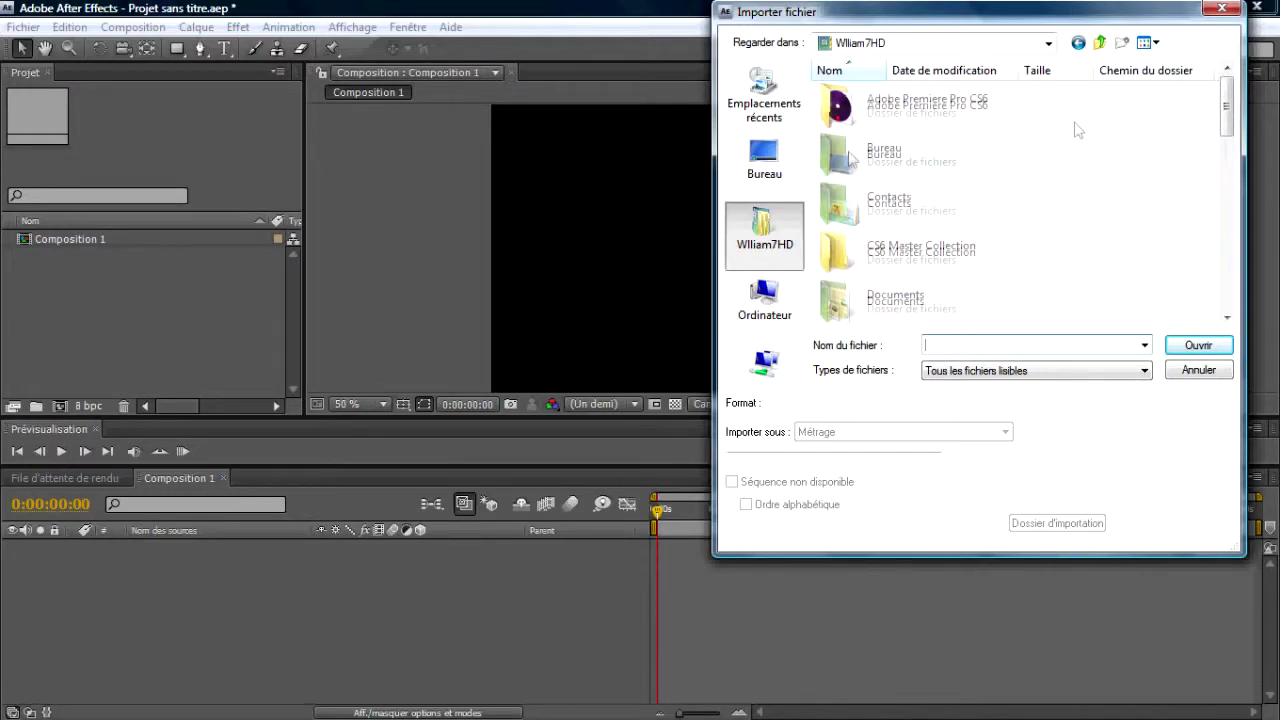
double_click(912, 298)
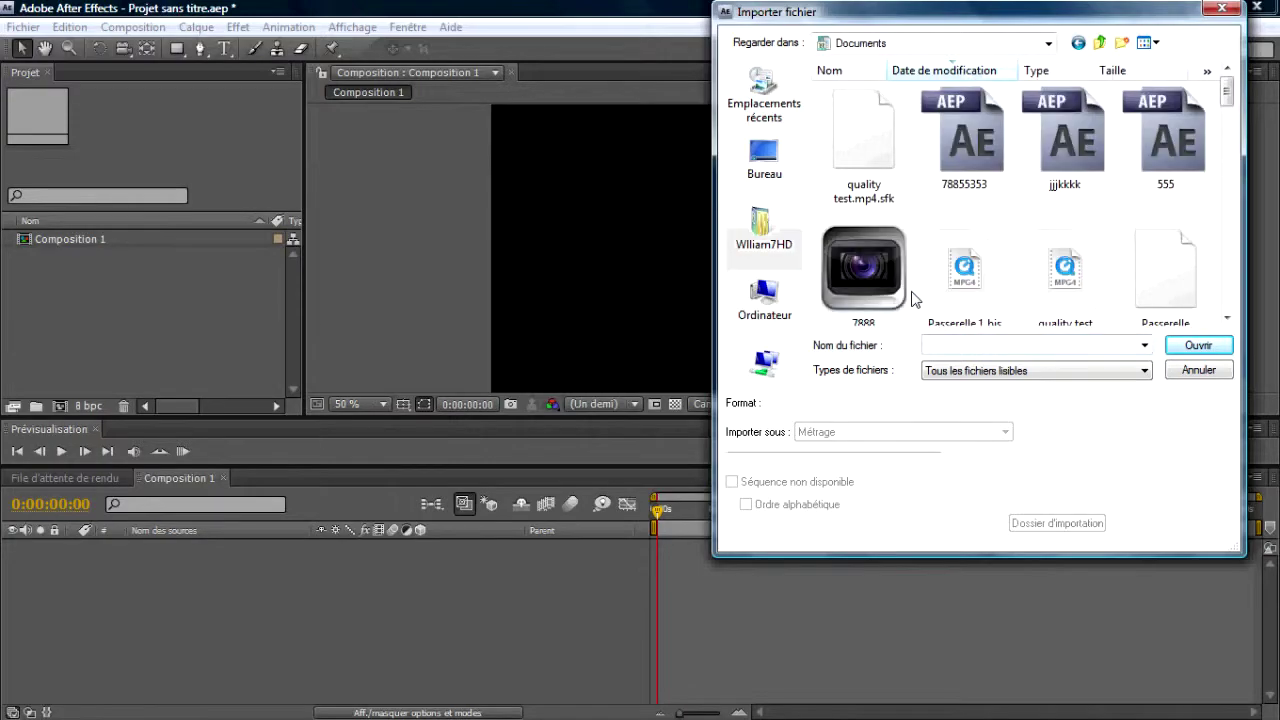
left_click_drag(1227, 92, 1228, 119)
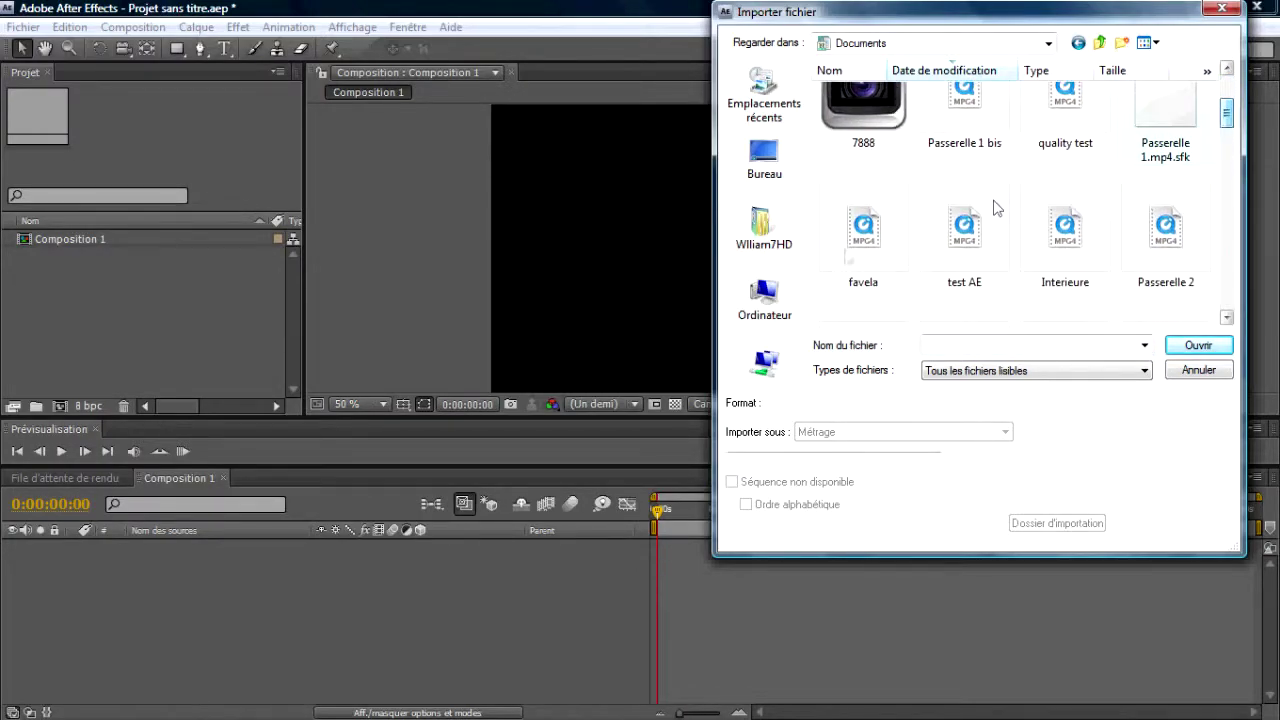
double_click(982, 256)
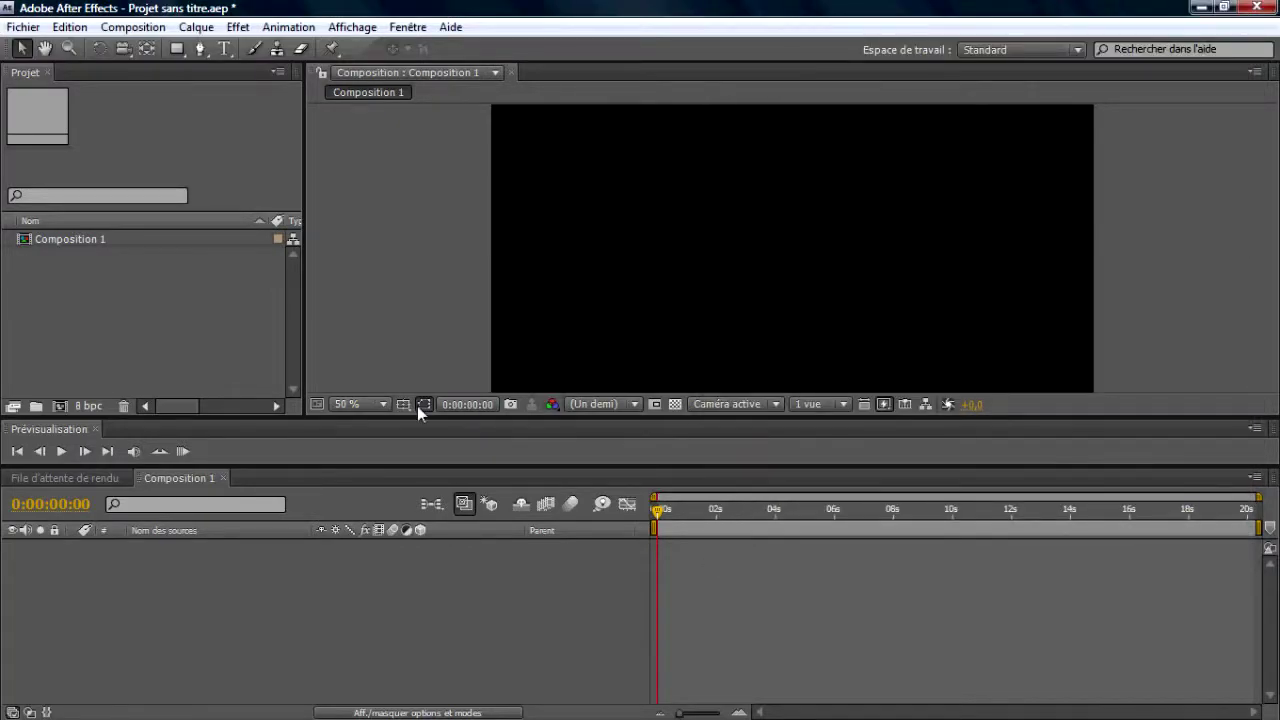
key("ctrl+slash")
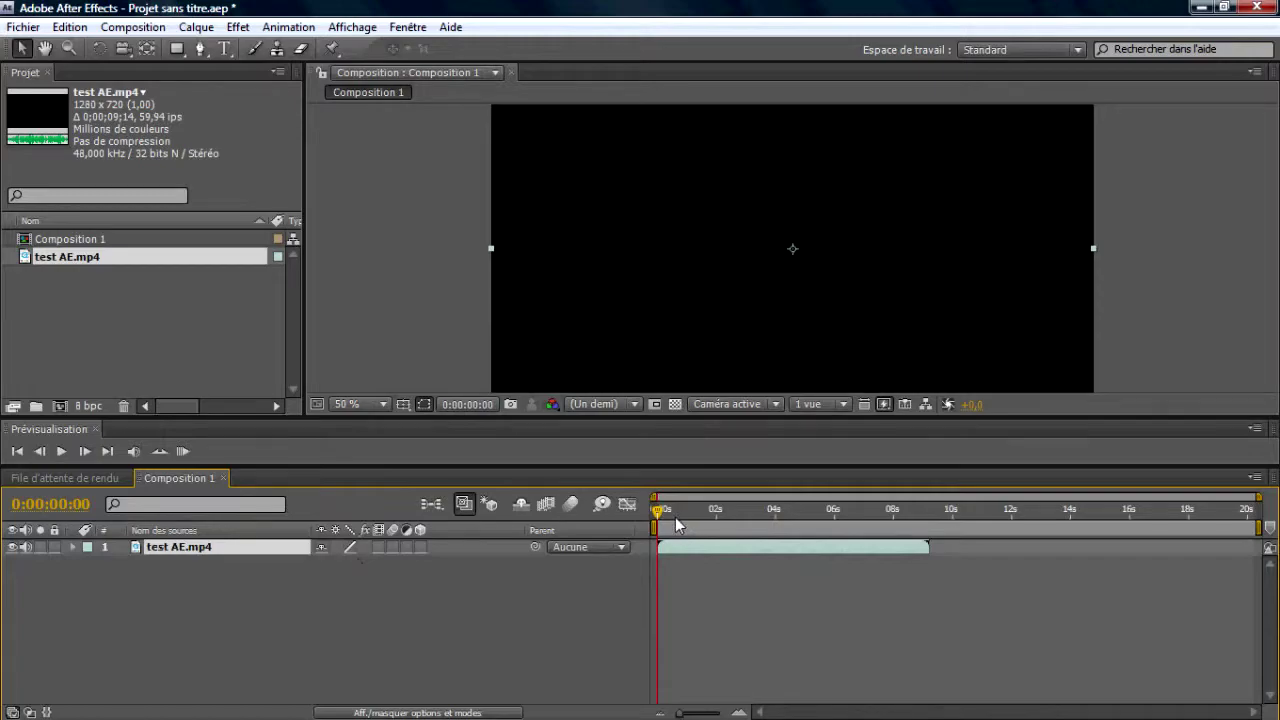
- Scrub forward and back through the test AE.mp4 clip, and fit the whole frame in the composition view
left_click_drag(658, 515, 810, 513)
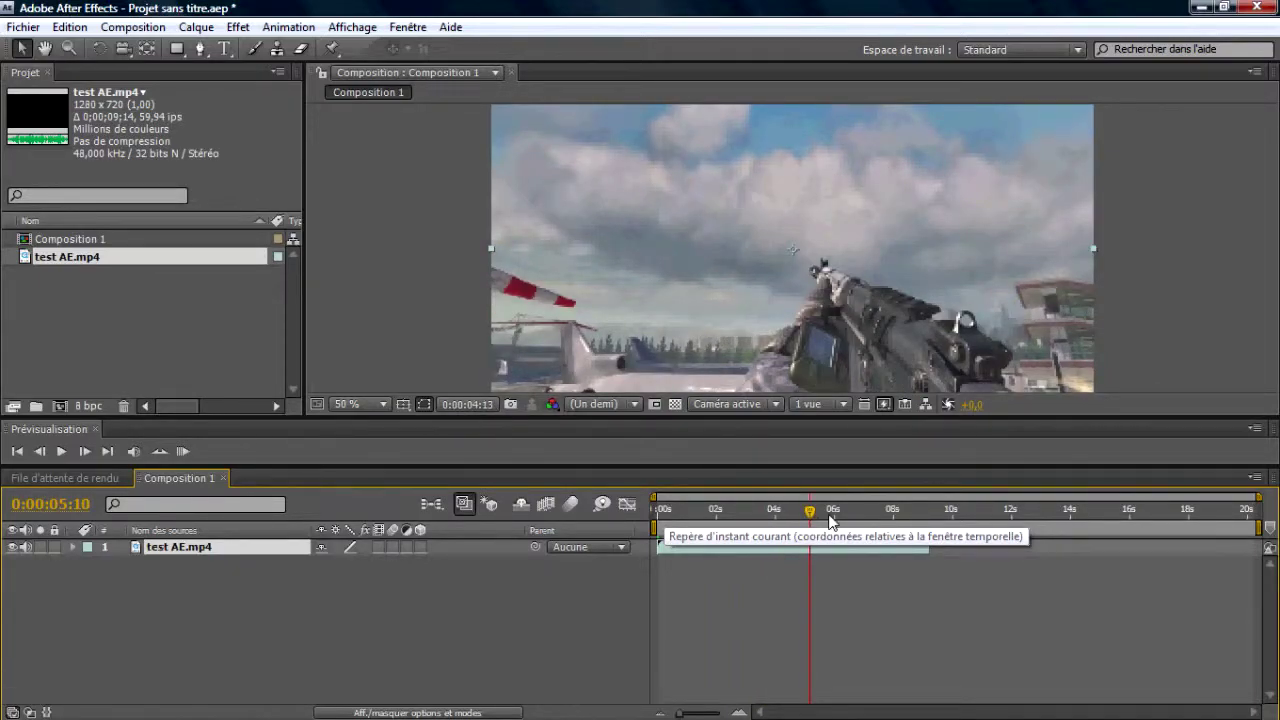
left_click_drag(825, 520, 662, 530)
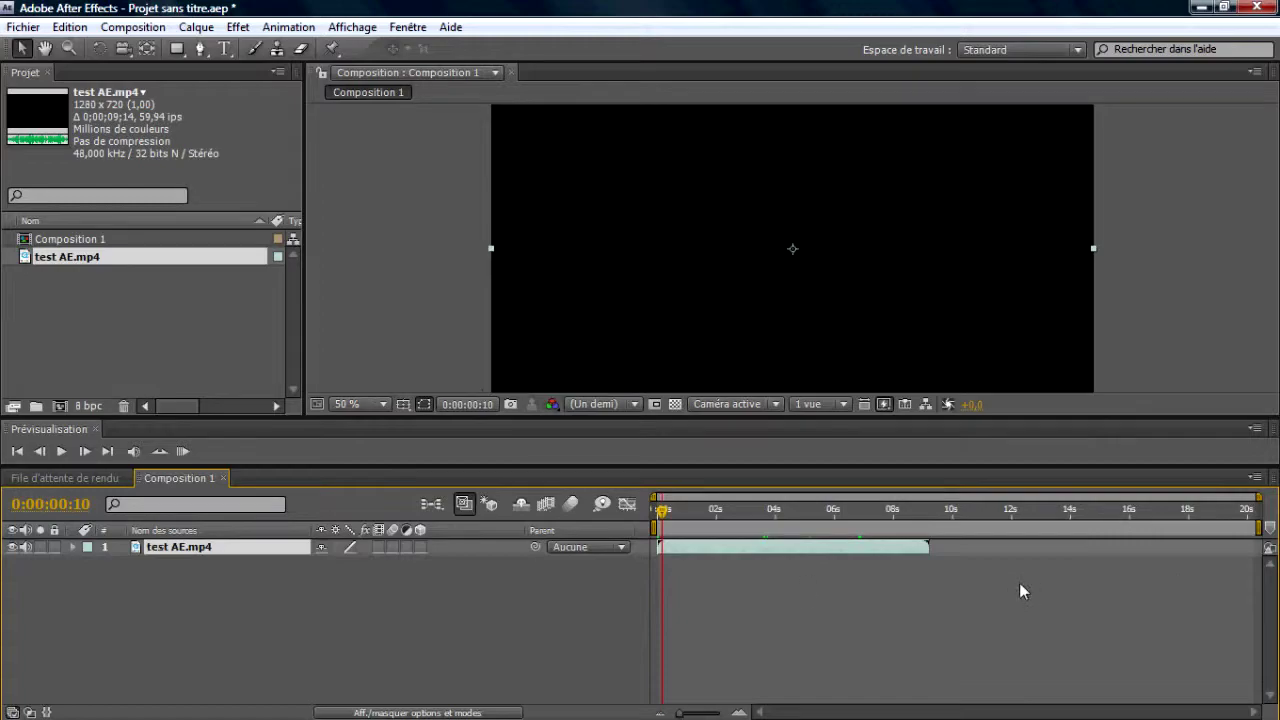
left_click(365, 406)
left_click(373, 86)
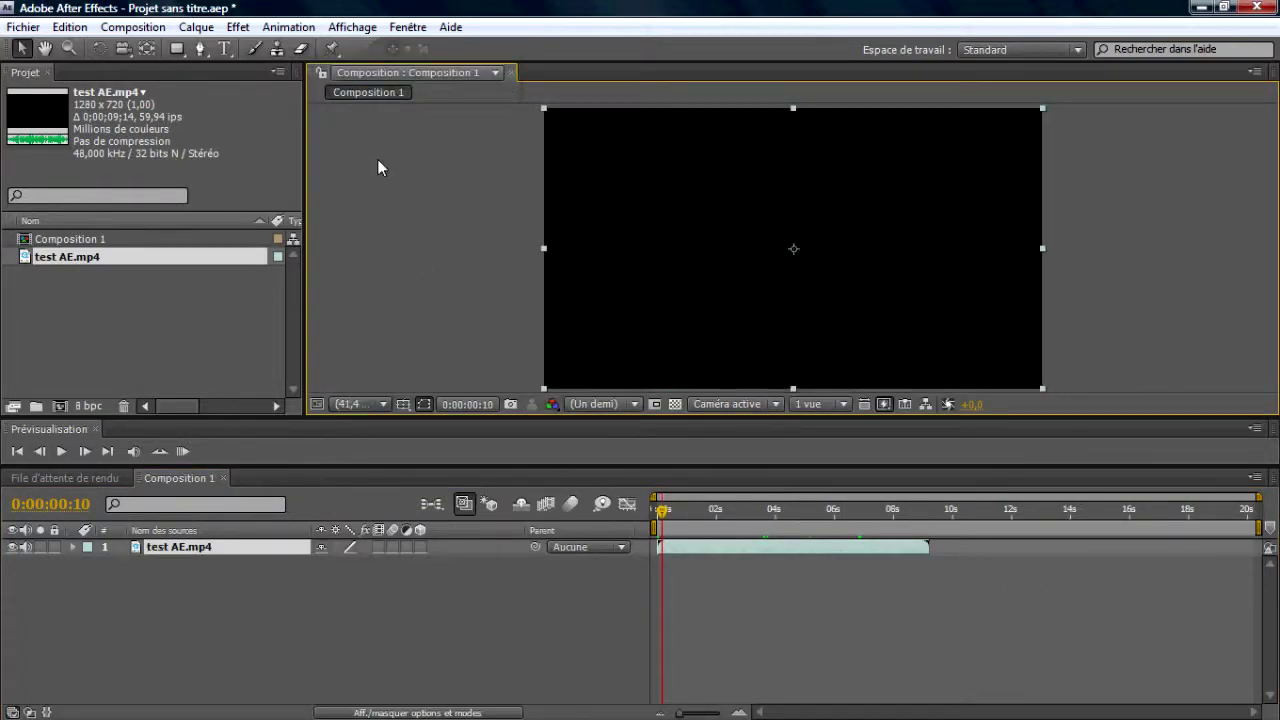
- Select the test AE.mp4 layer and view its opening seconds, stopping at 0:00:01:01
left_click(79, 617)
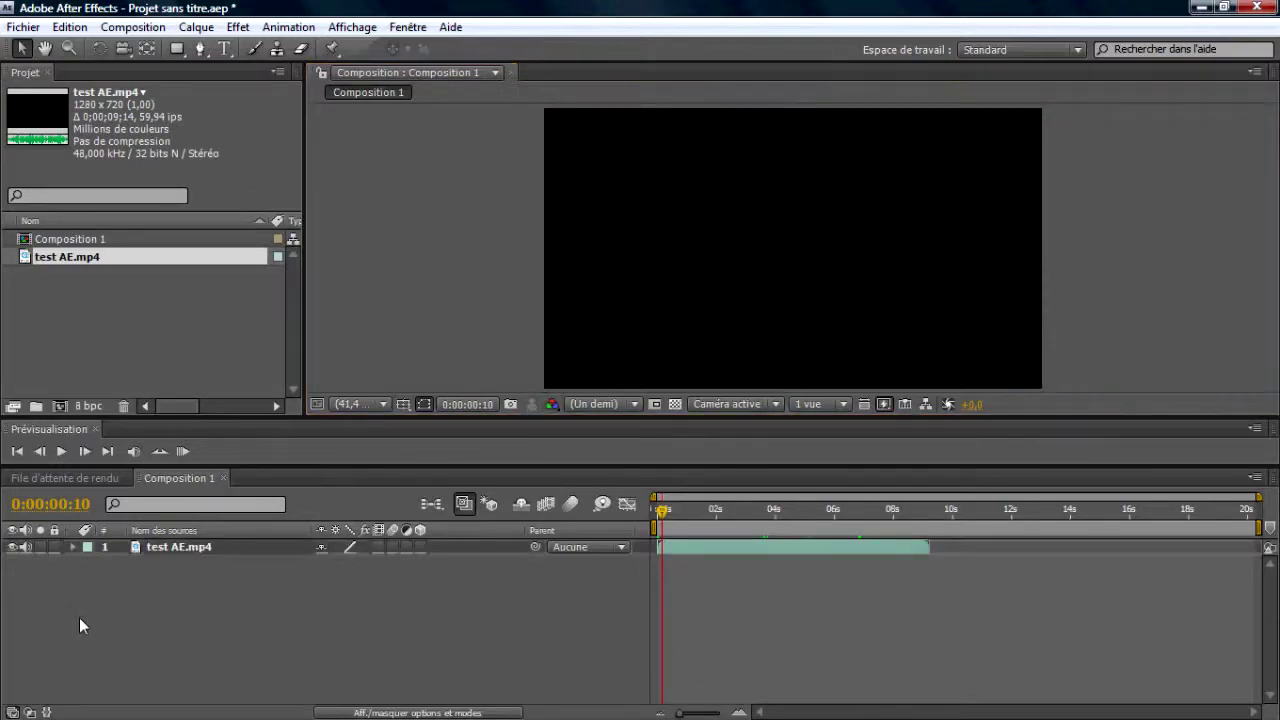
left_click(160, 547)
left_click(695, 518)
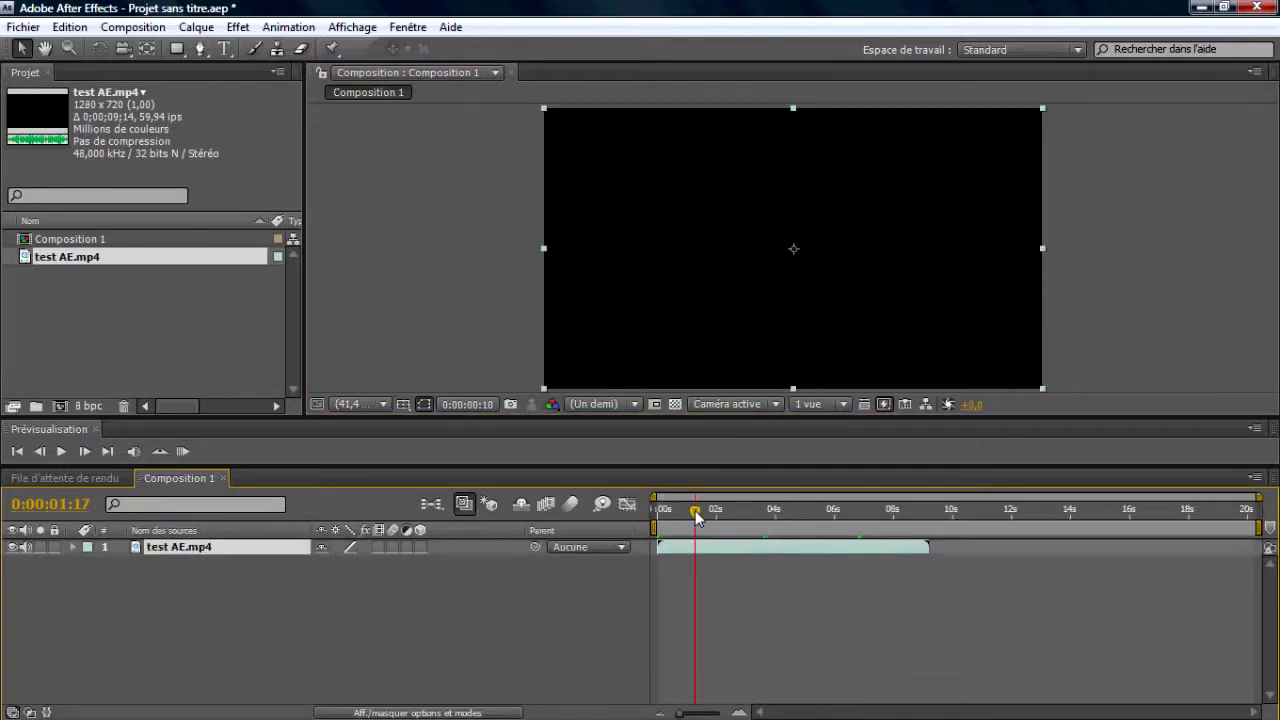
left_click(716, 518)
left_click(688, 518)
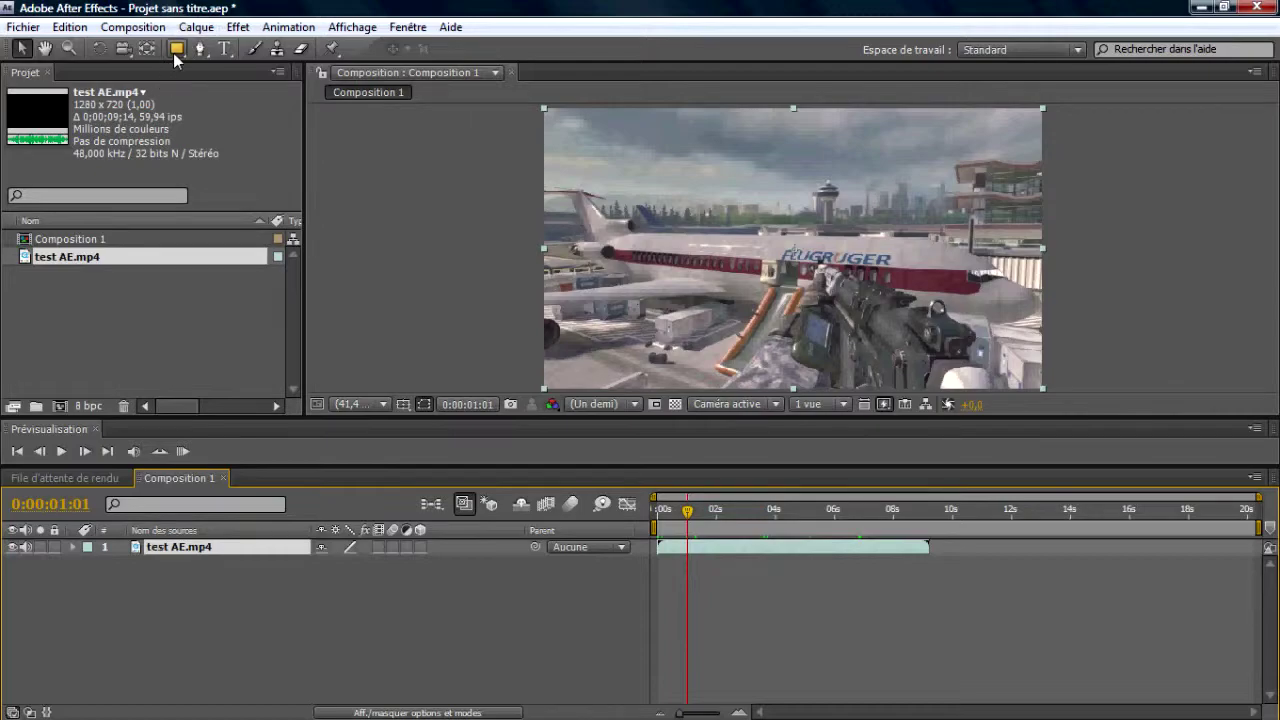
- Create a black 1280 × 720 px solid above the clip and return the current time to 0:00:00:00
left_click(213, 28)
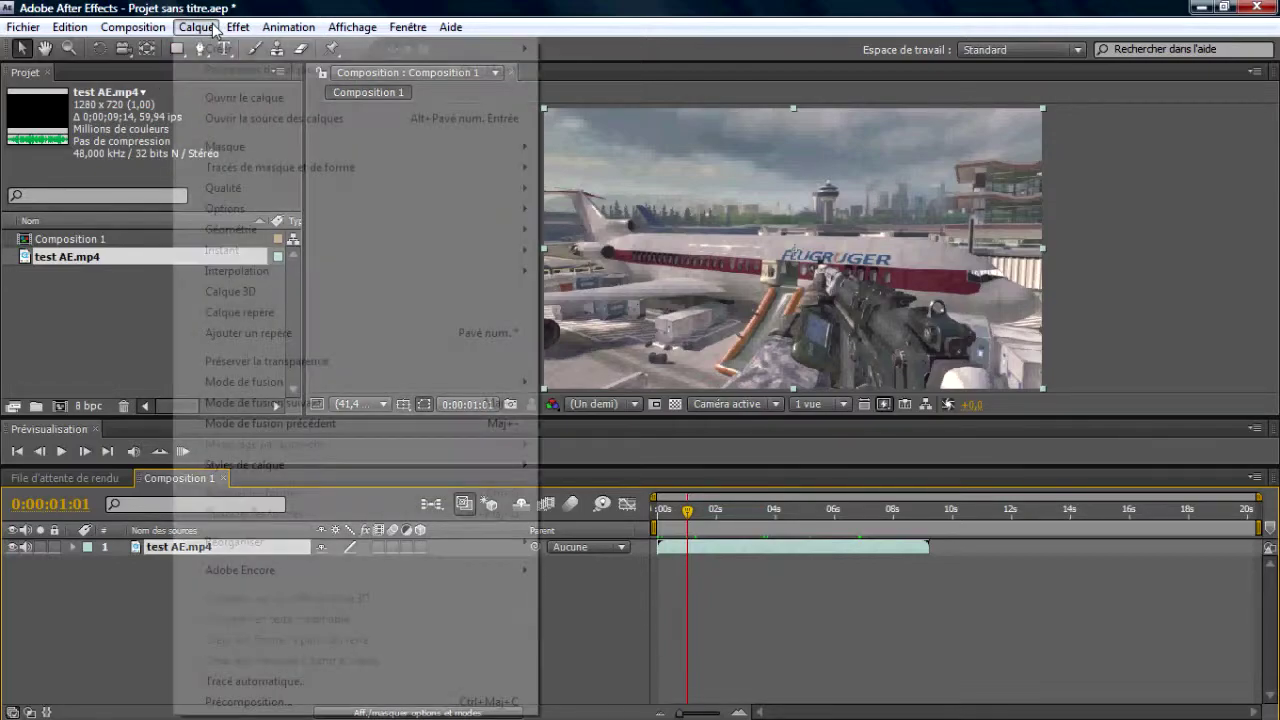
mouse_move(225, 48)
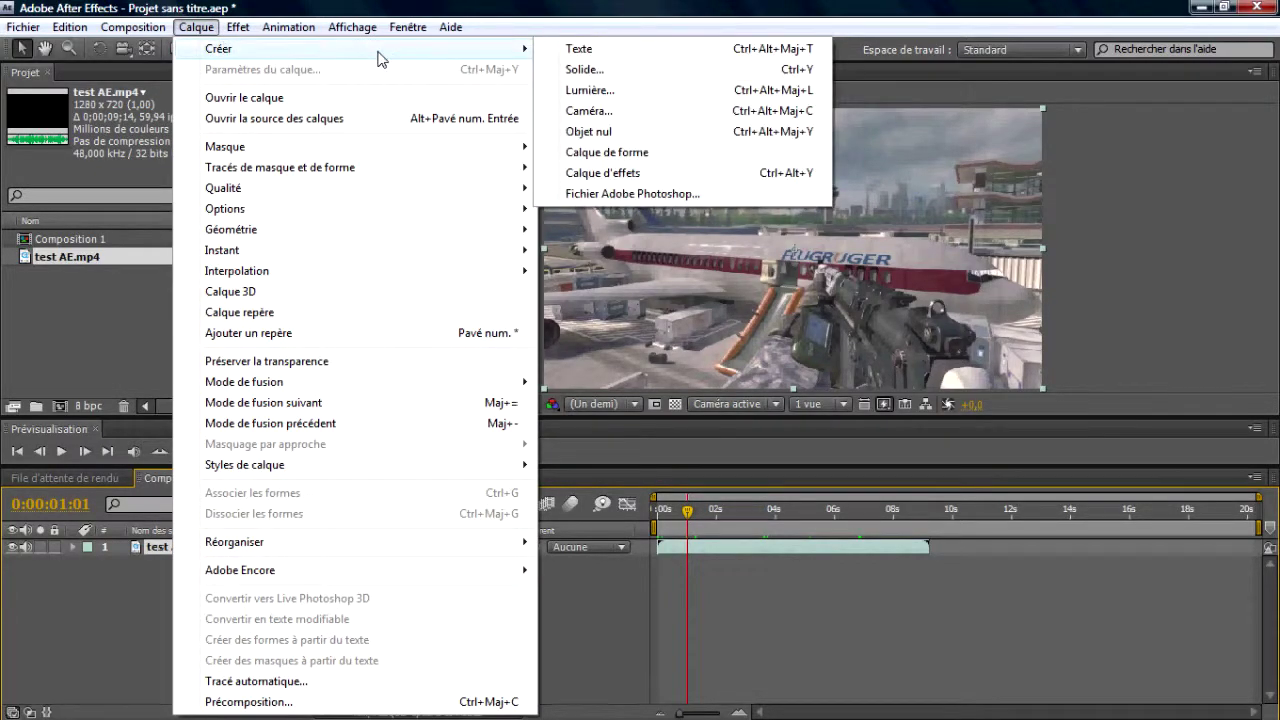
left_click(568, 69)
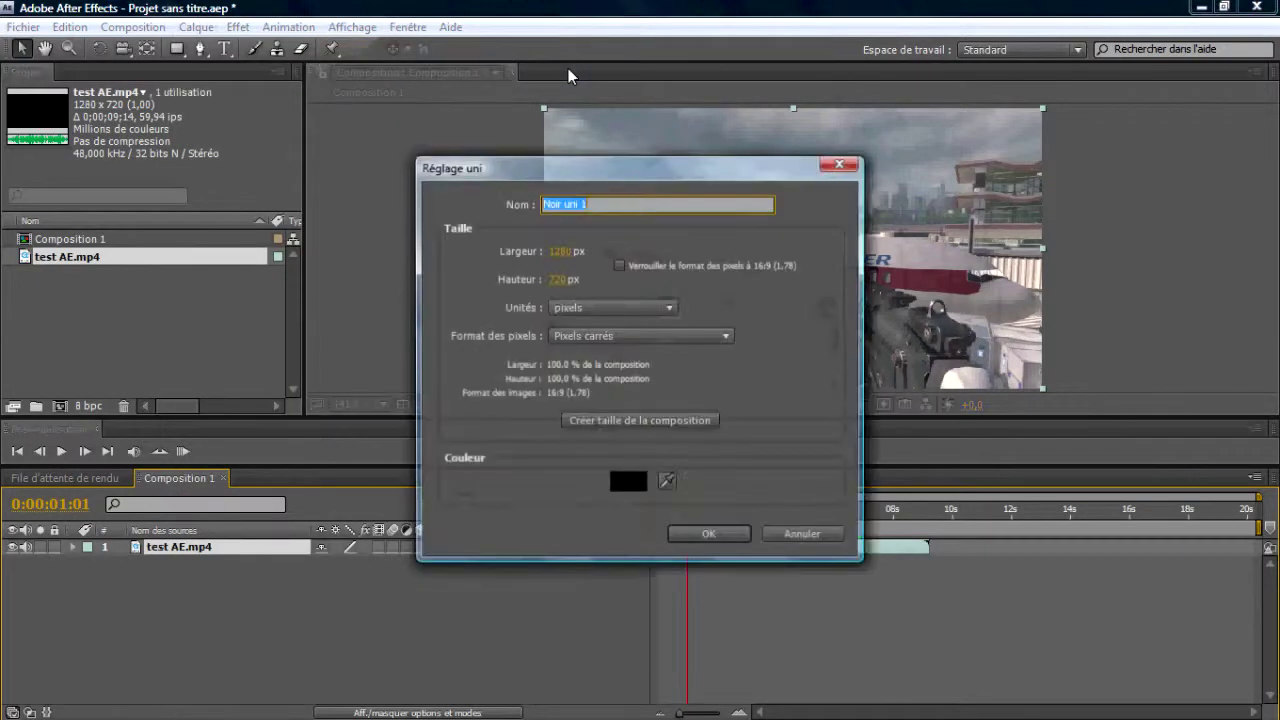
left_click(703, 534)
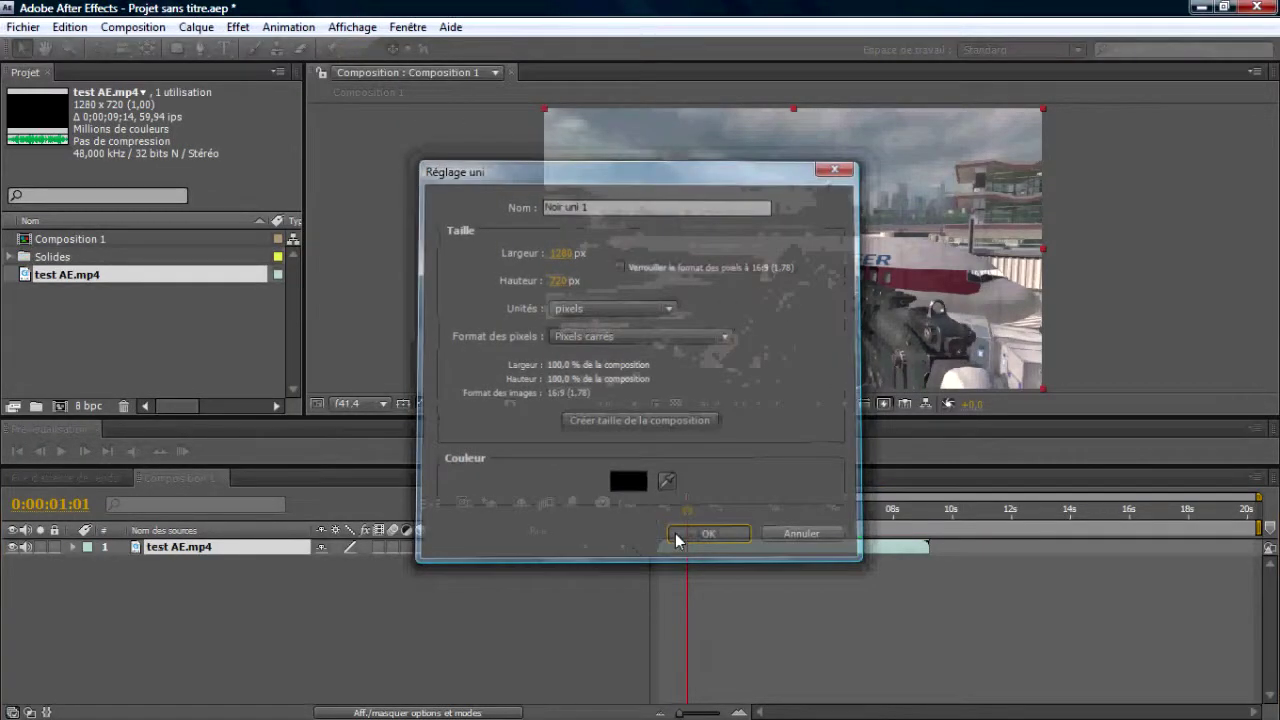
left_click_drag(688, 513, 656, 513)
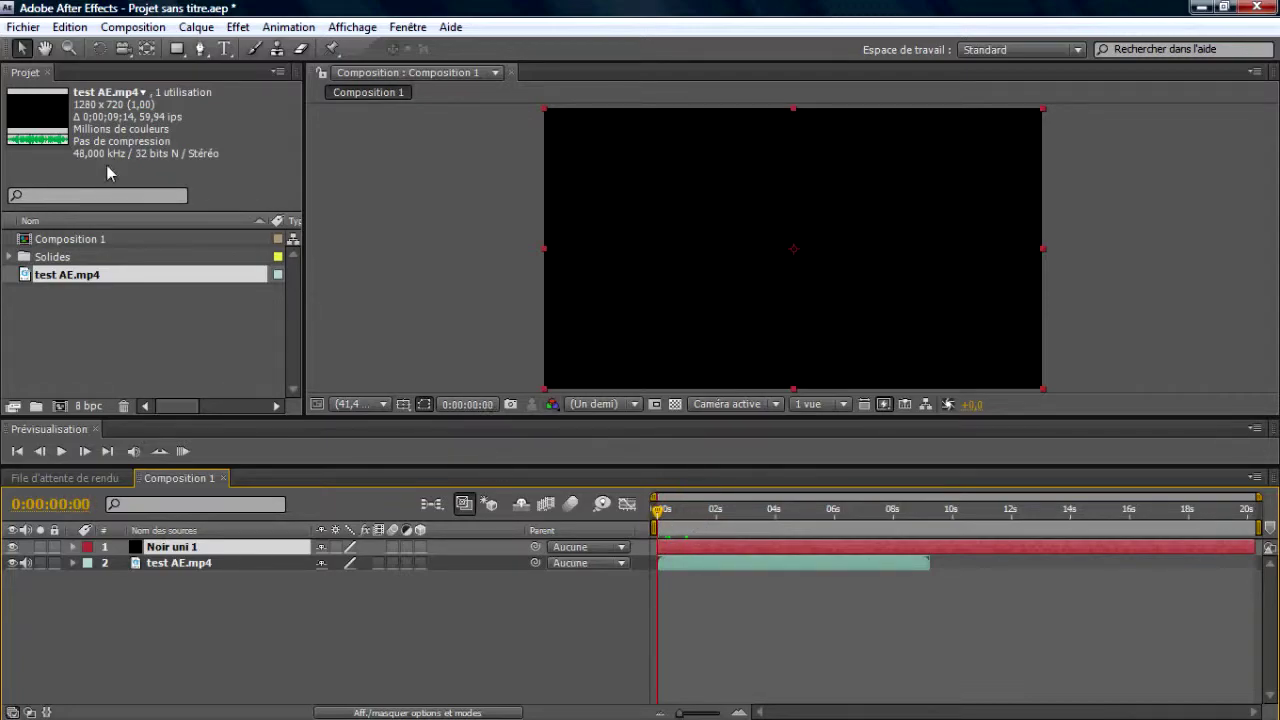
- Draw a rectangular mask on the black solid, wider than the frame but shorter than its height, and set its mode to Soustraction
left_click(177, 49)
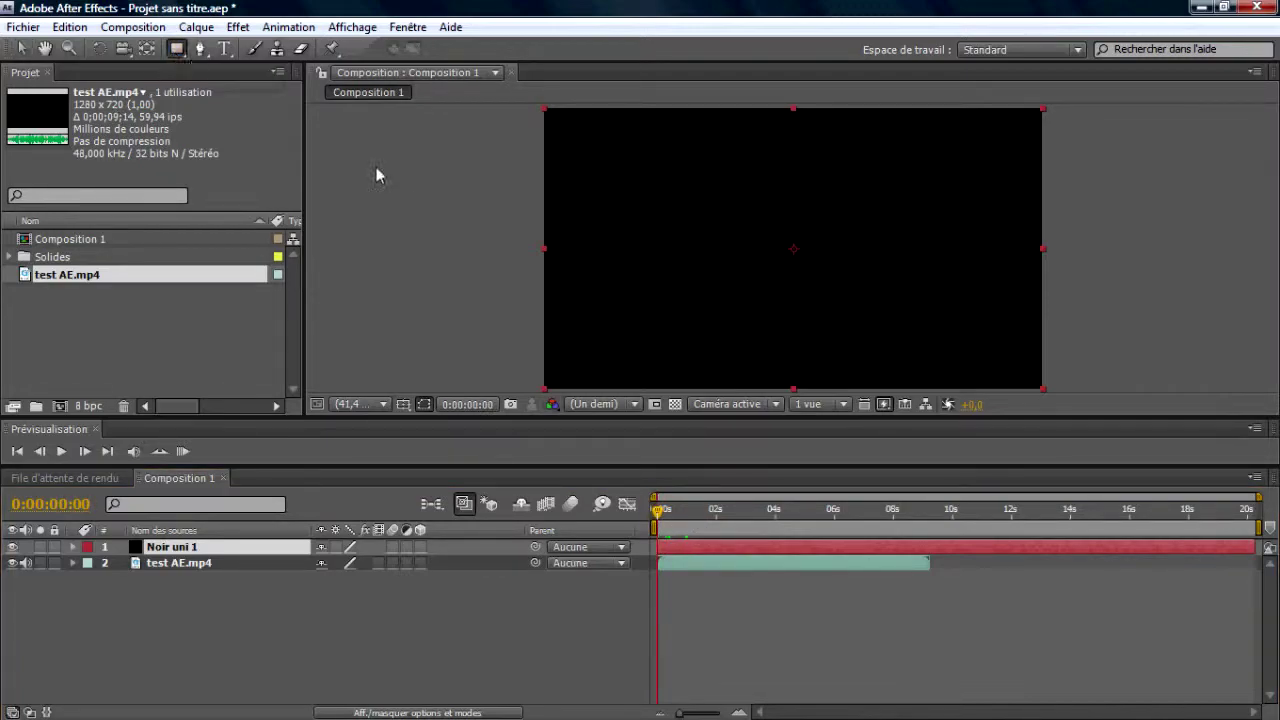
left_click_drag(508, 140, 1080, 353)
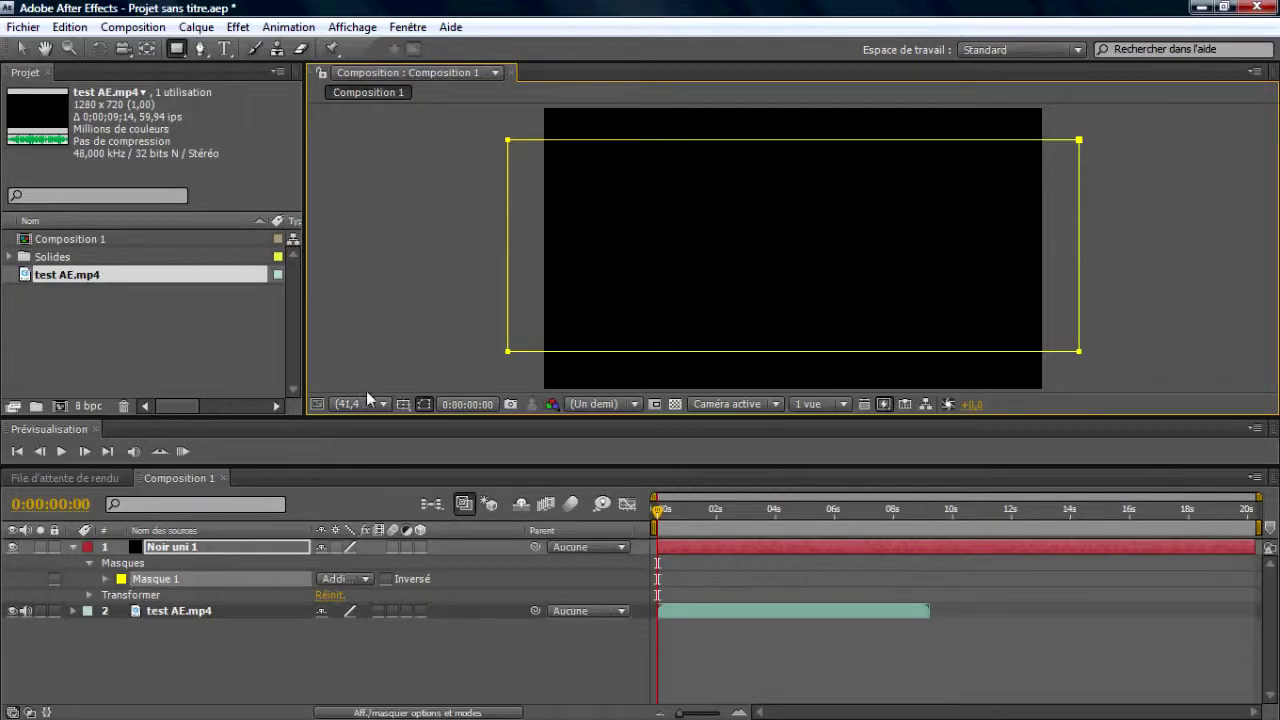
left_click(363, 587)
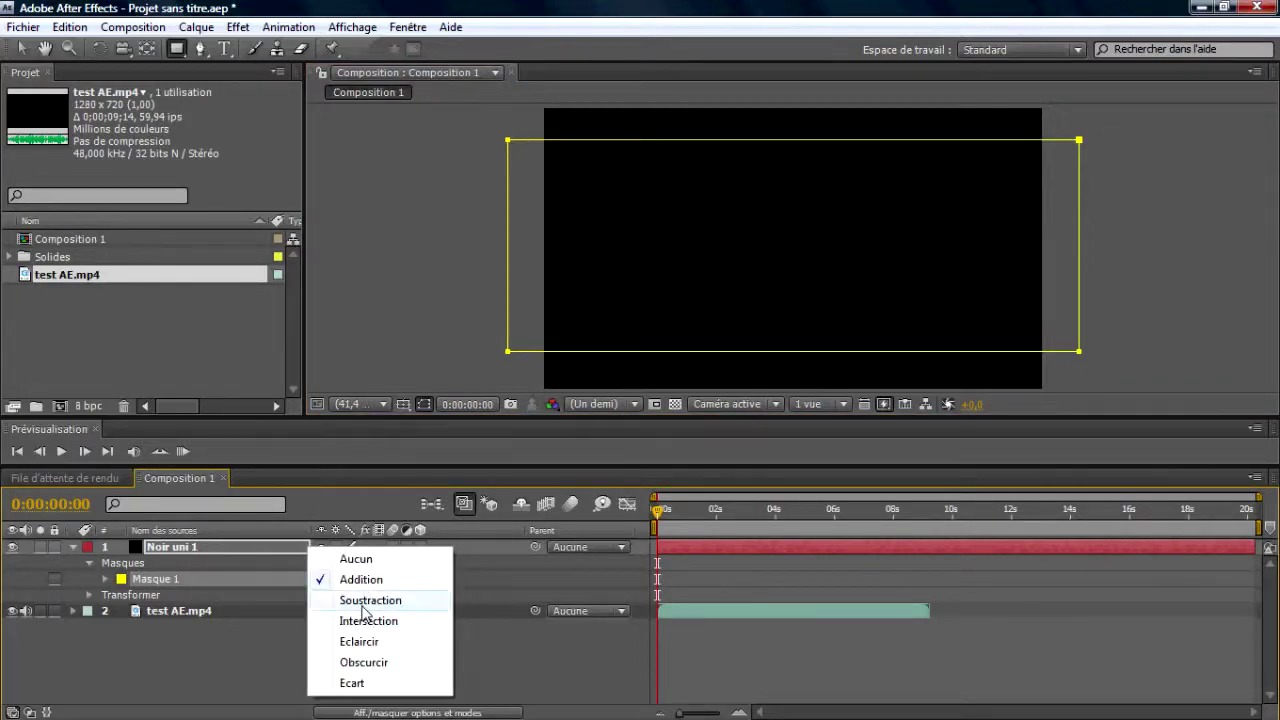
left_click(362, 602)
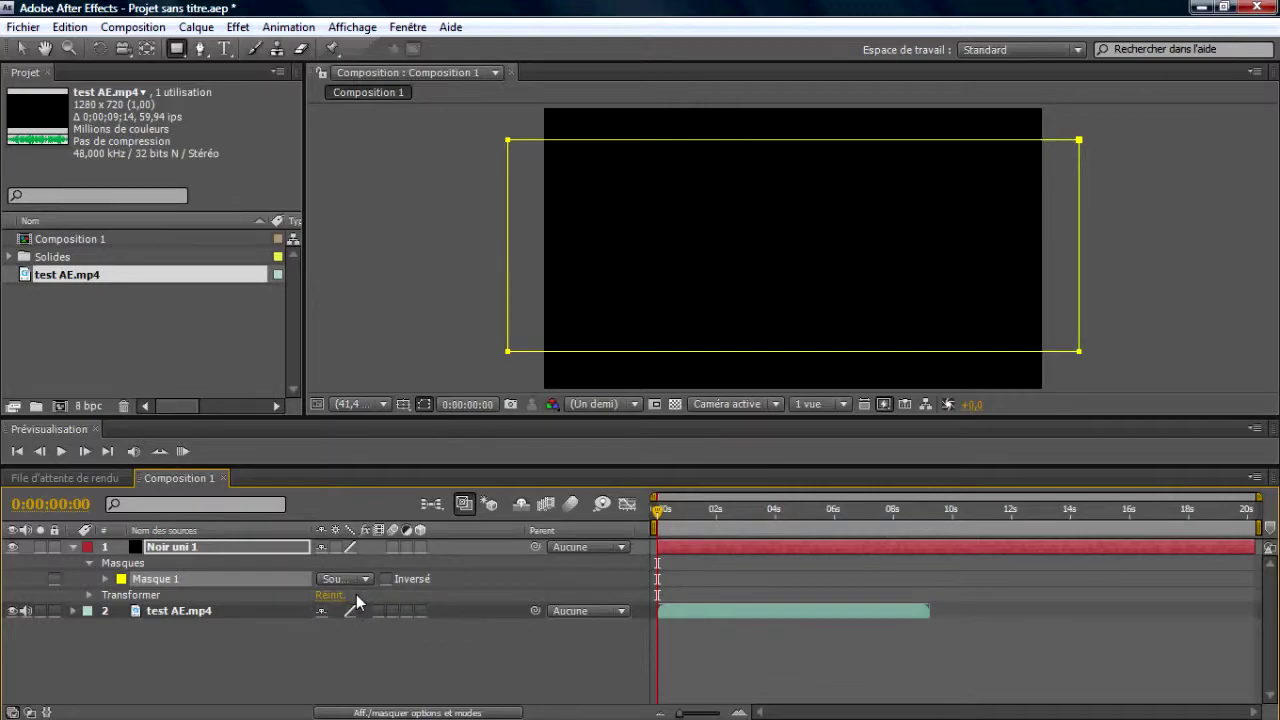
left_click(216, 551)
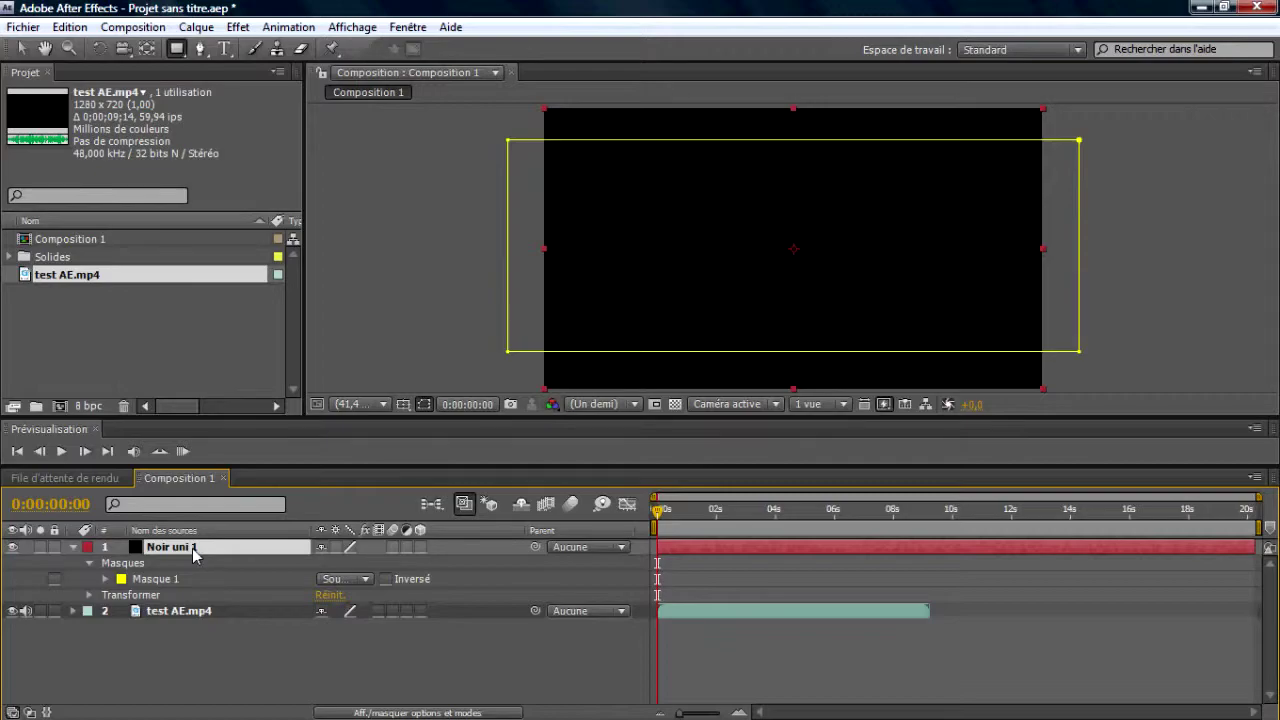
- Delete the rectangular mask from the black solid Noir uni 1, and remove the solid layer from the composition
key("Delete")
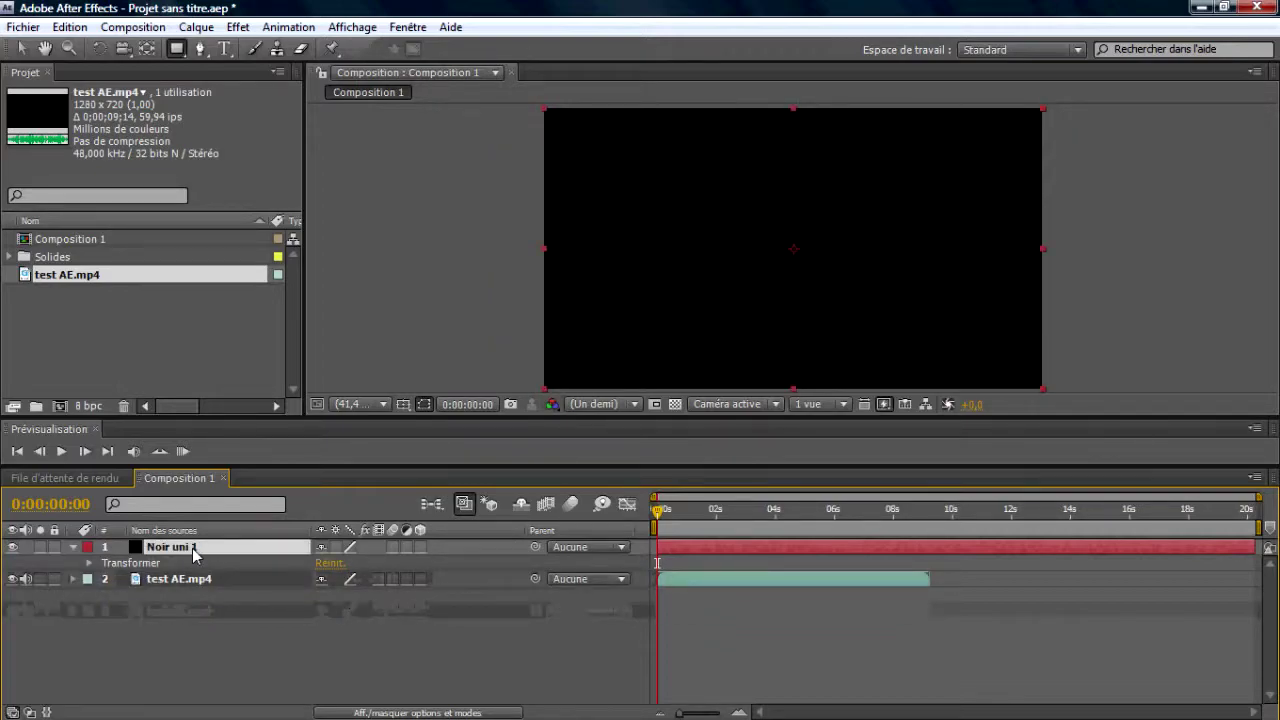
left_click(89, 563)
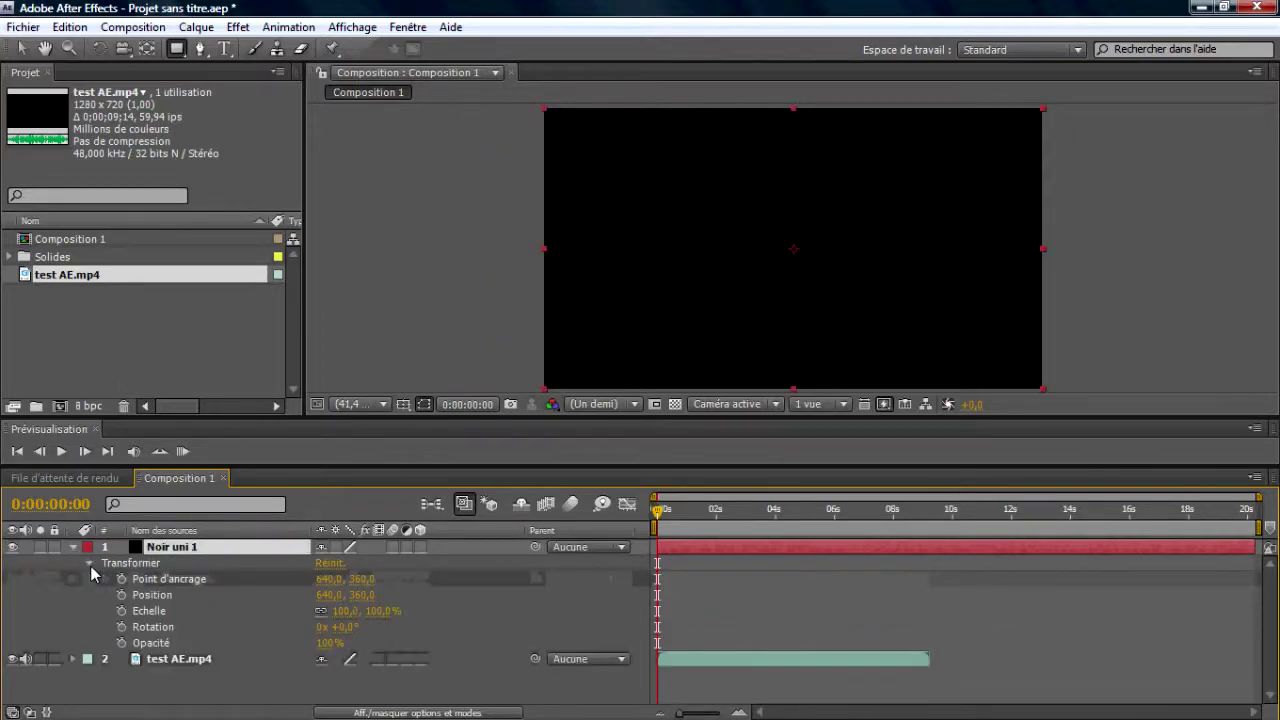
left_click(89, 563)
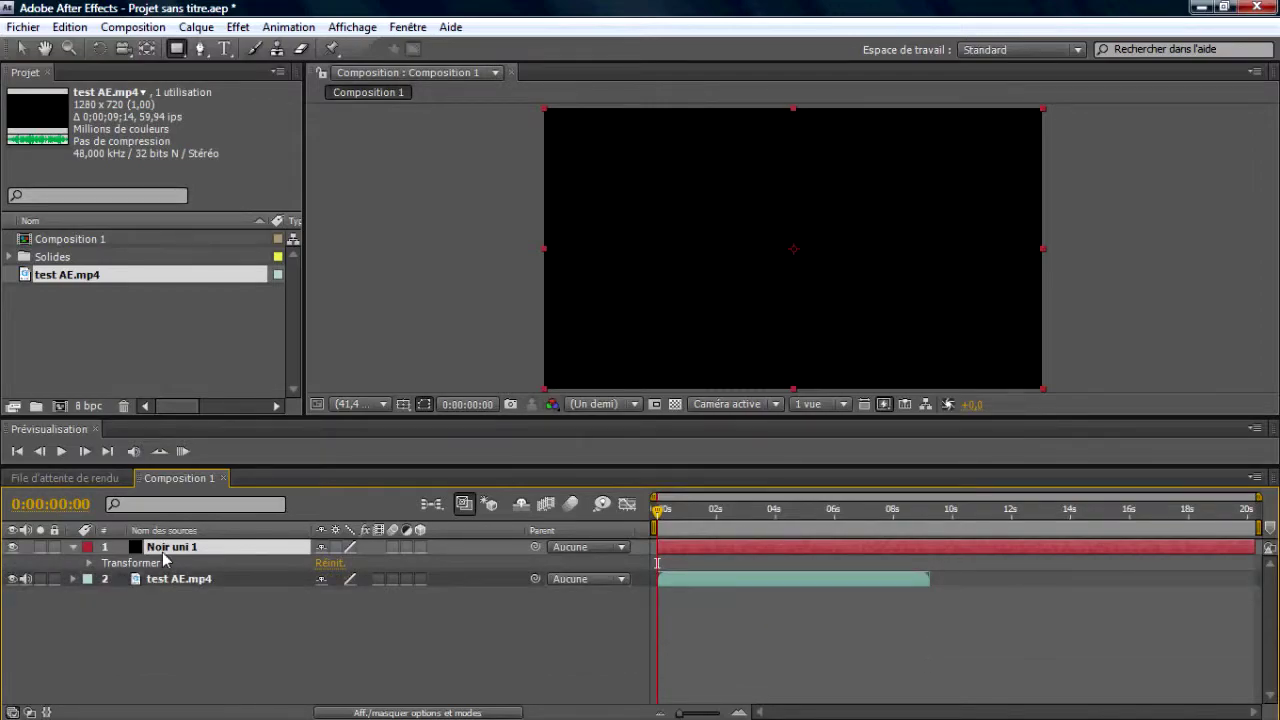
right_click(164, 561)
left_click(336, 7)
left_click(68, 27)
key("Right")
mouse_move(68, 27)
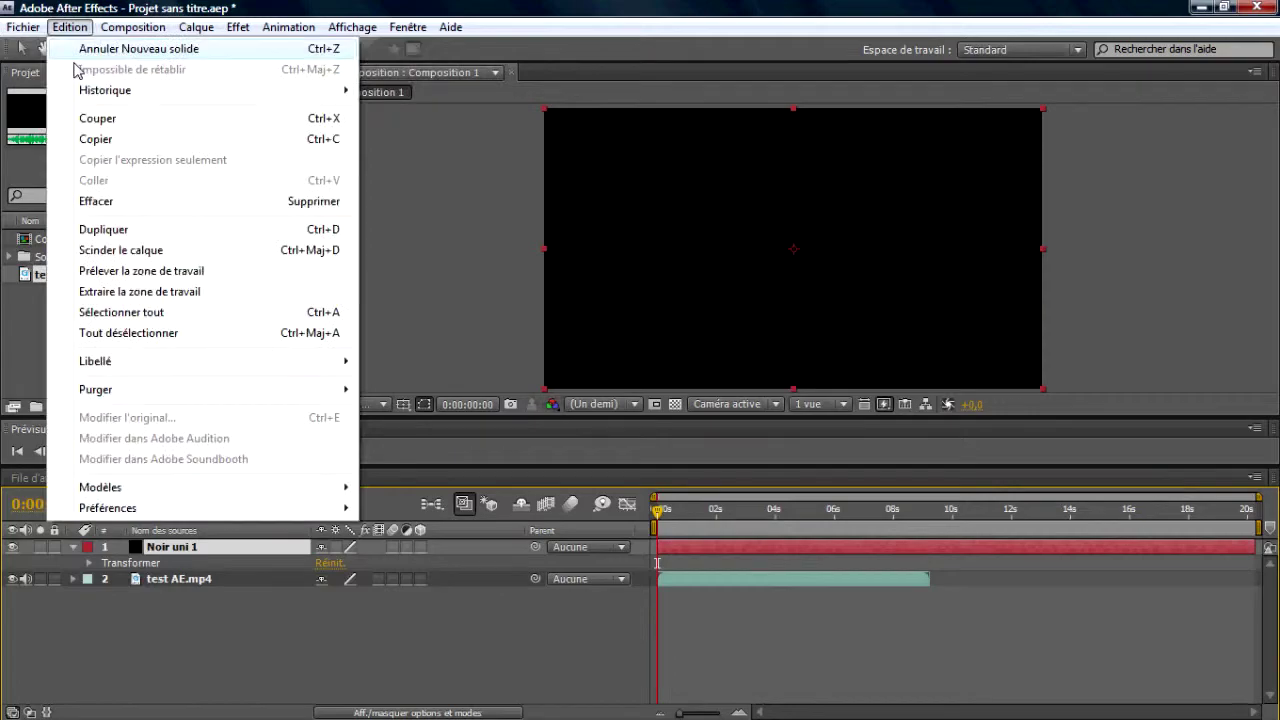
left_click(96, 201)
- With no layer selected, draw a red rectangle shape wider than the frame and shorter than its height, keeping its blending mode Normal
left_click(206, 548)
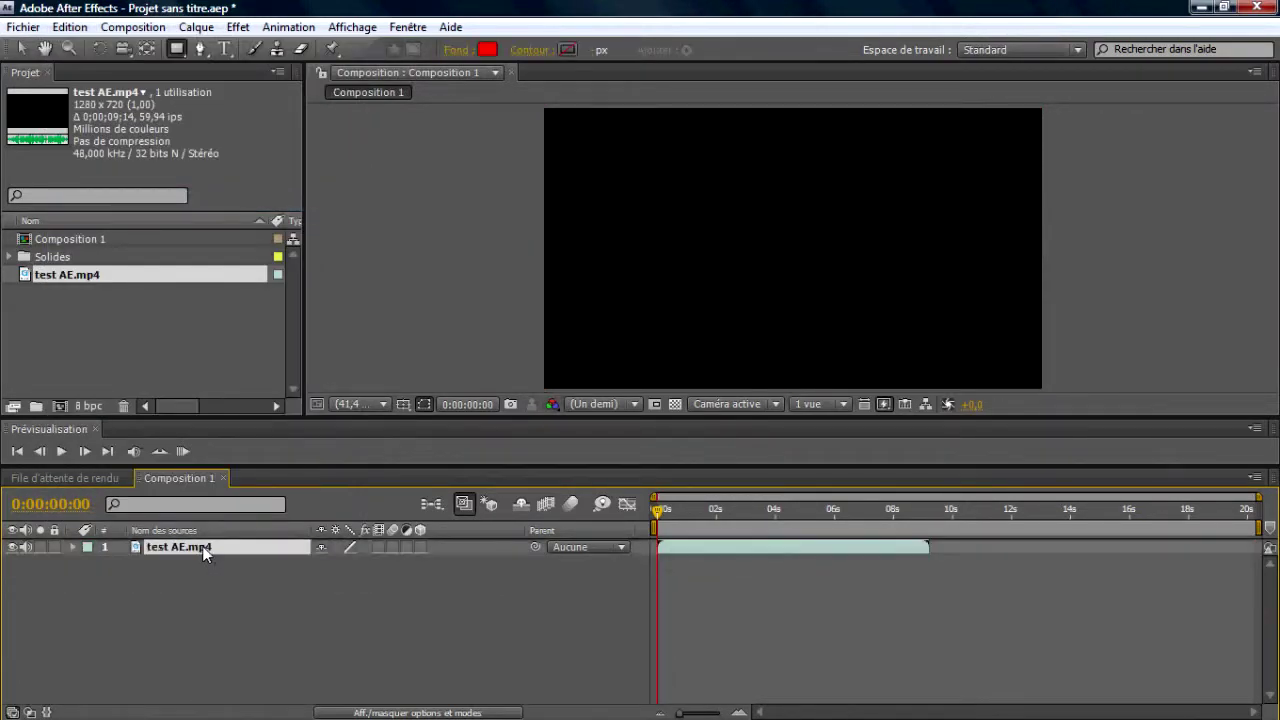
left_click(202, 567)
left_click(179, 47)
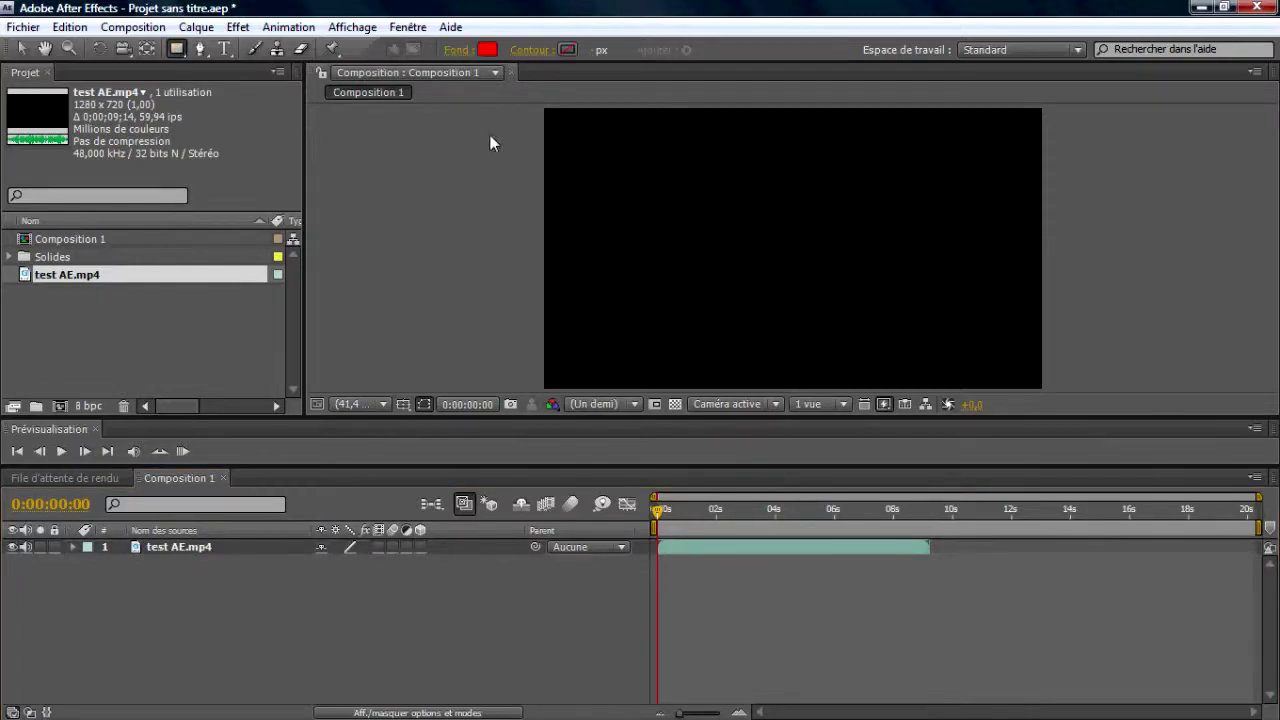
left_click_drag(524, 141, 1095, 349)
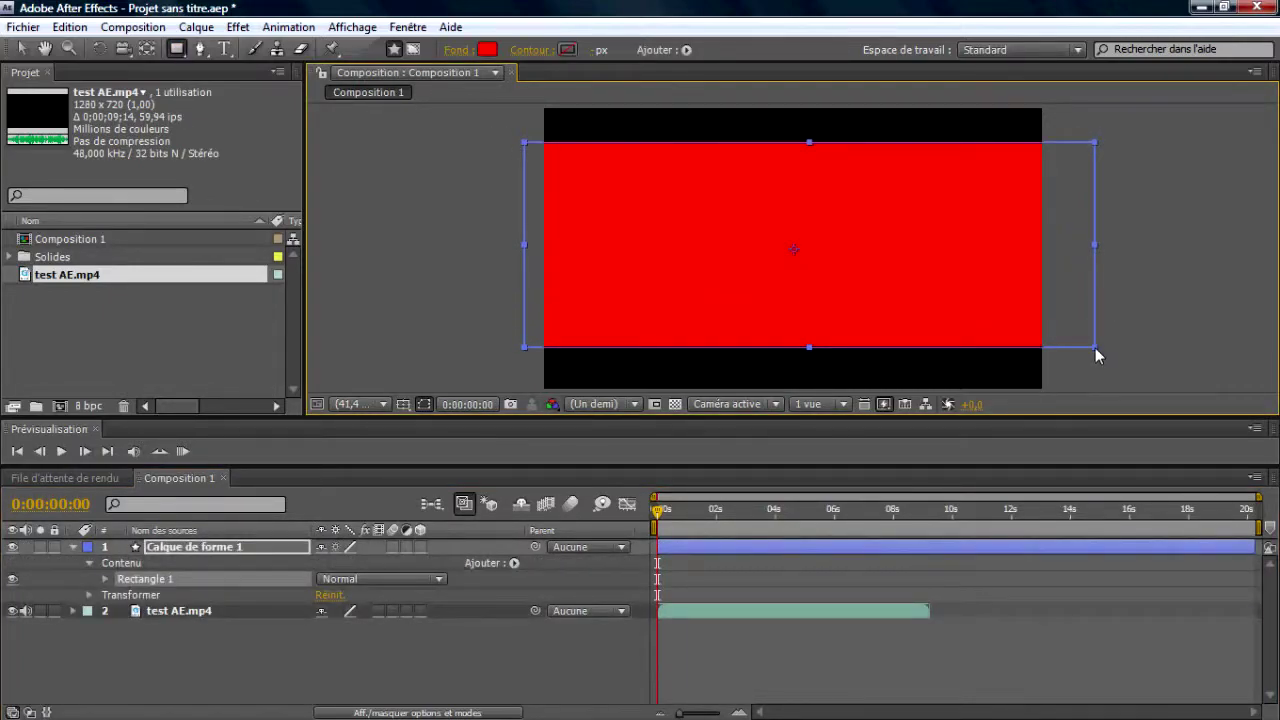
left_click(437, 579)
left_click(559, 654)
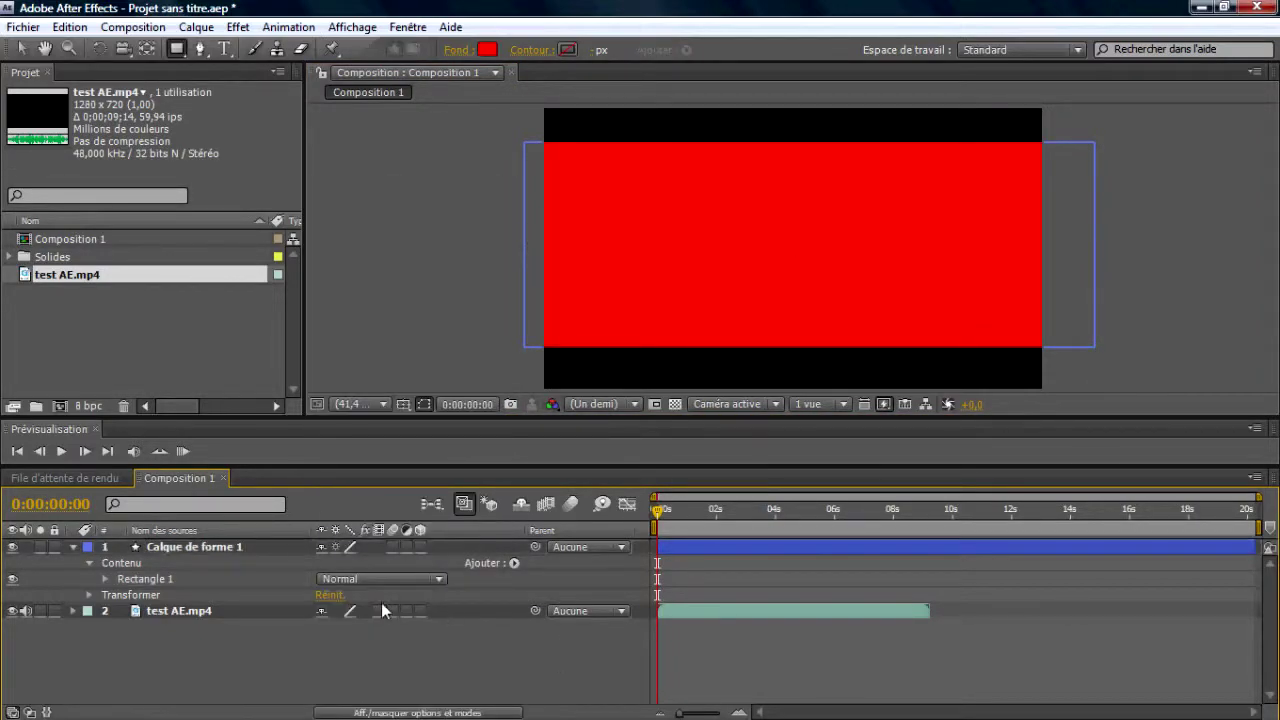
- Delete the red rectangle's shape layer from the composition
left_click(204, 547)
right_click(206, 547)
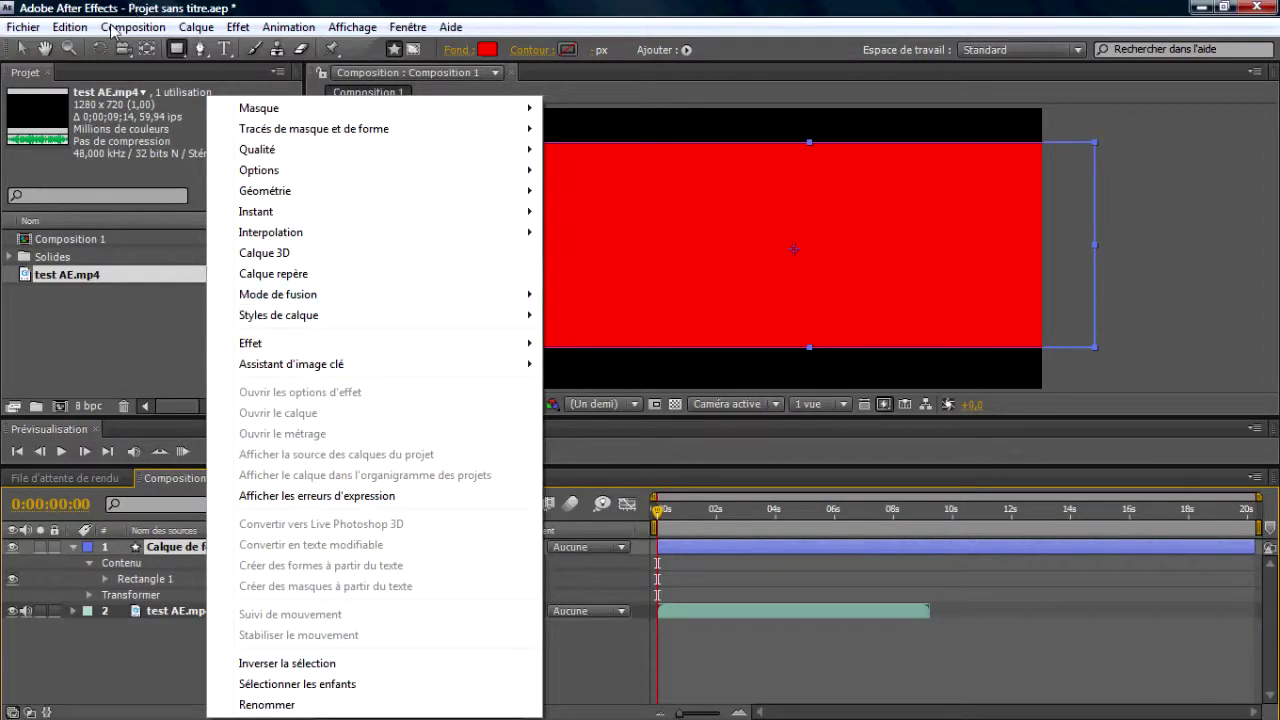
left_click(70, 27)
left_click(70, 27)
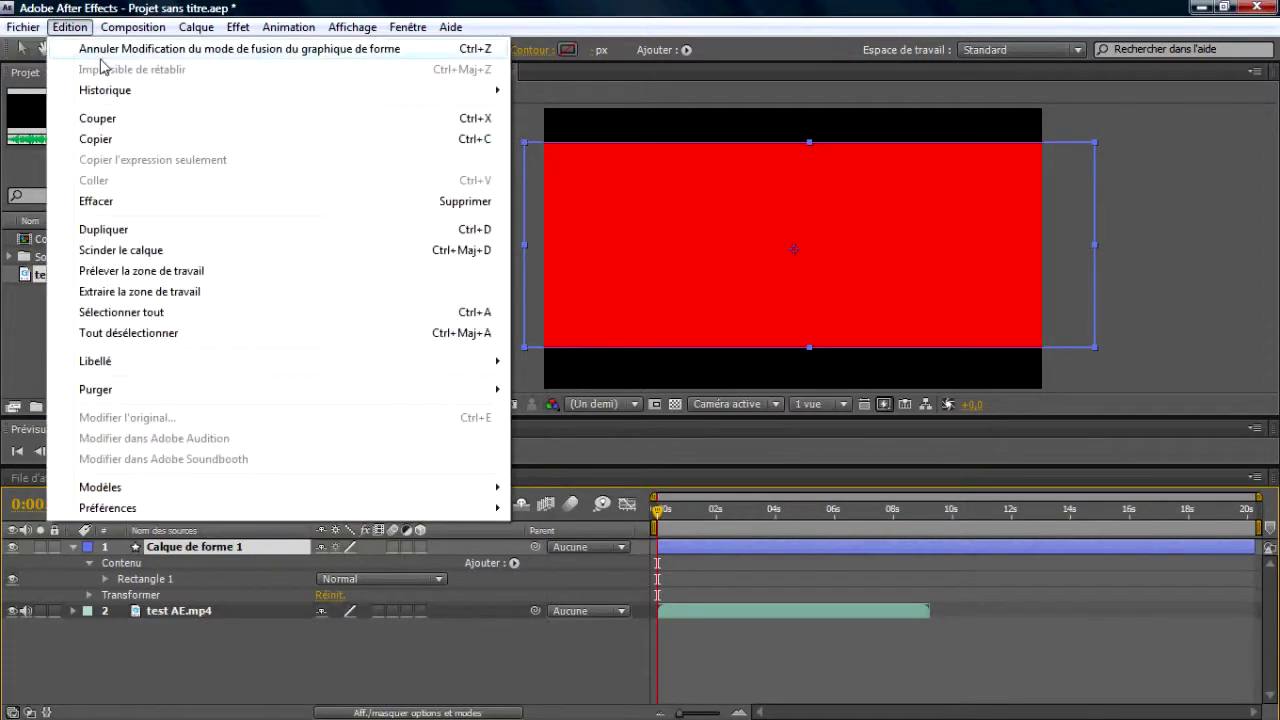
left_click(115, 202)
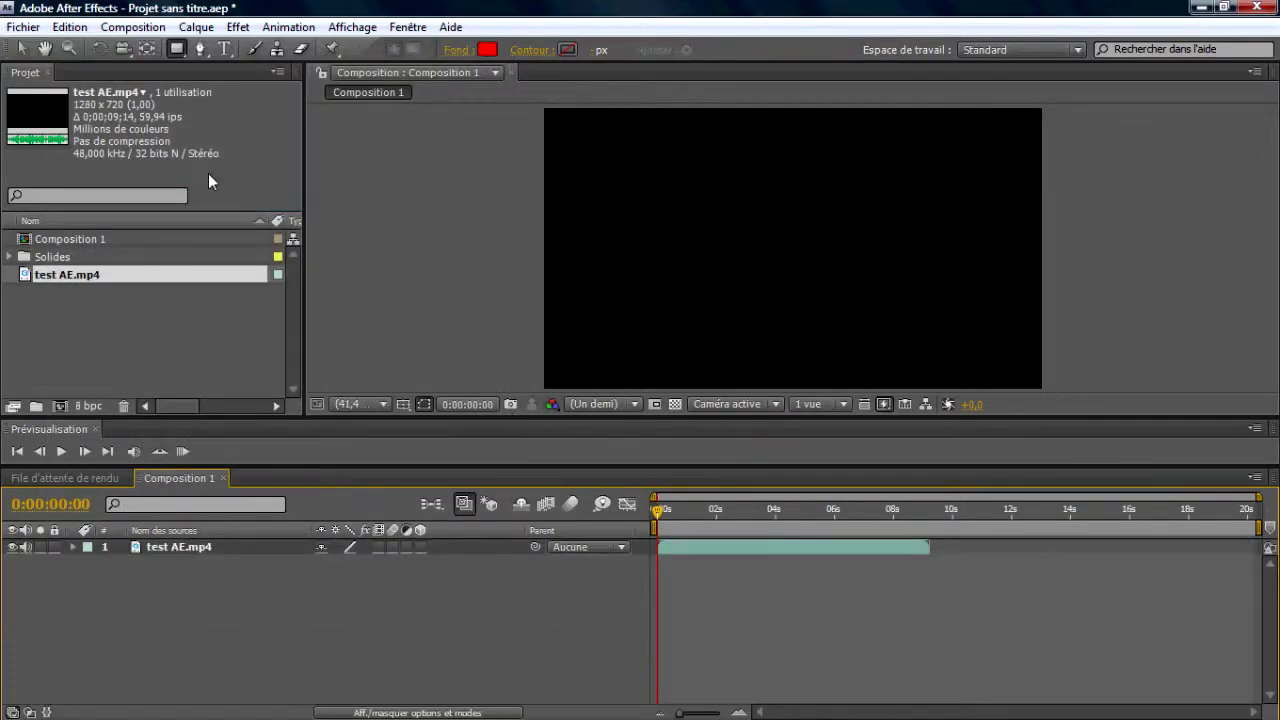
- Create another black 1280 × 720 px solid above the clip, expand its properties, and delete the layer again
left_click(237, 27)
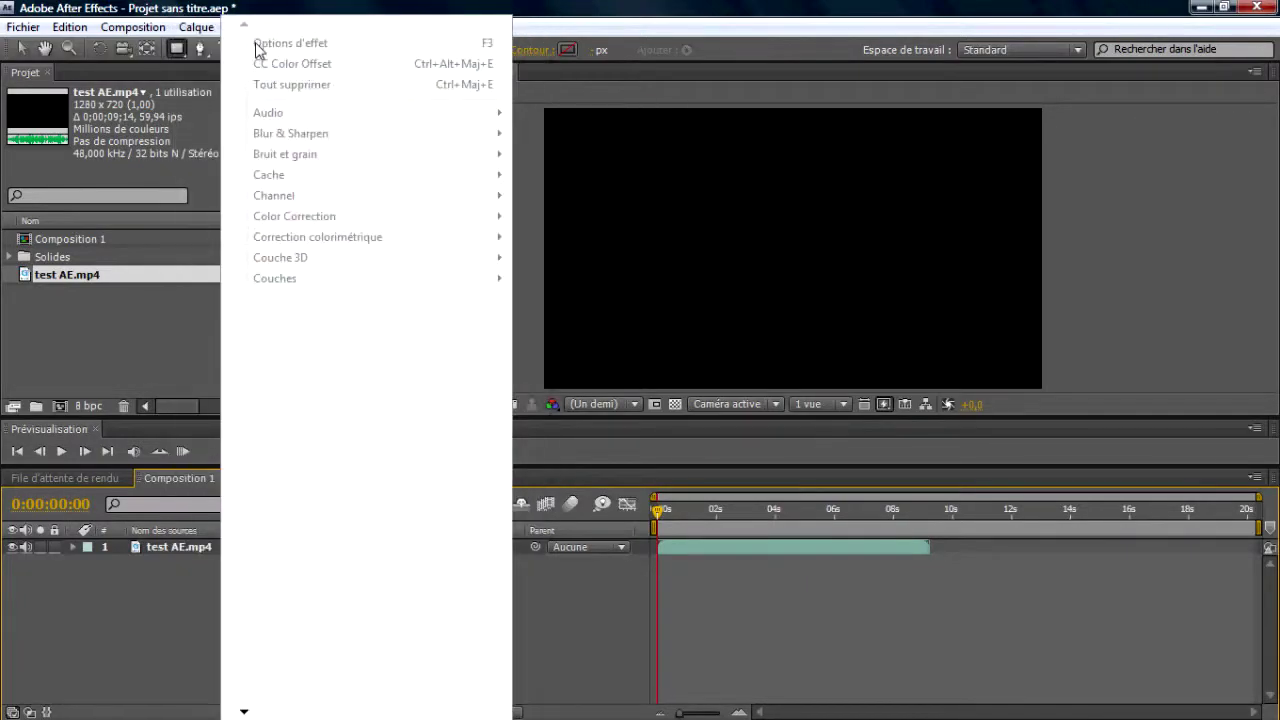
mouse_move(196, 27)
mouse_move(400, 50)
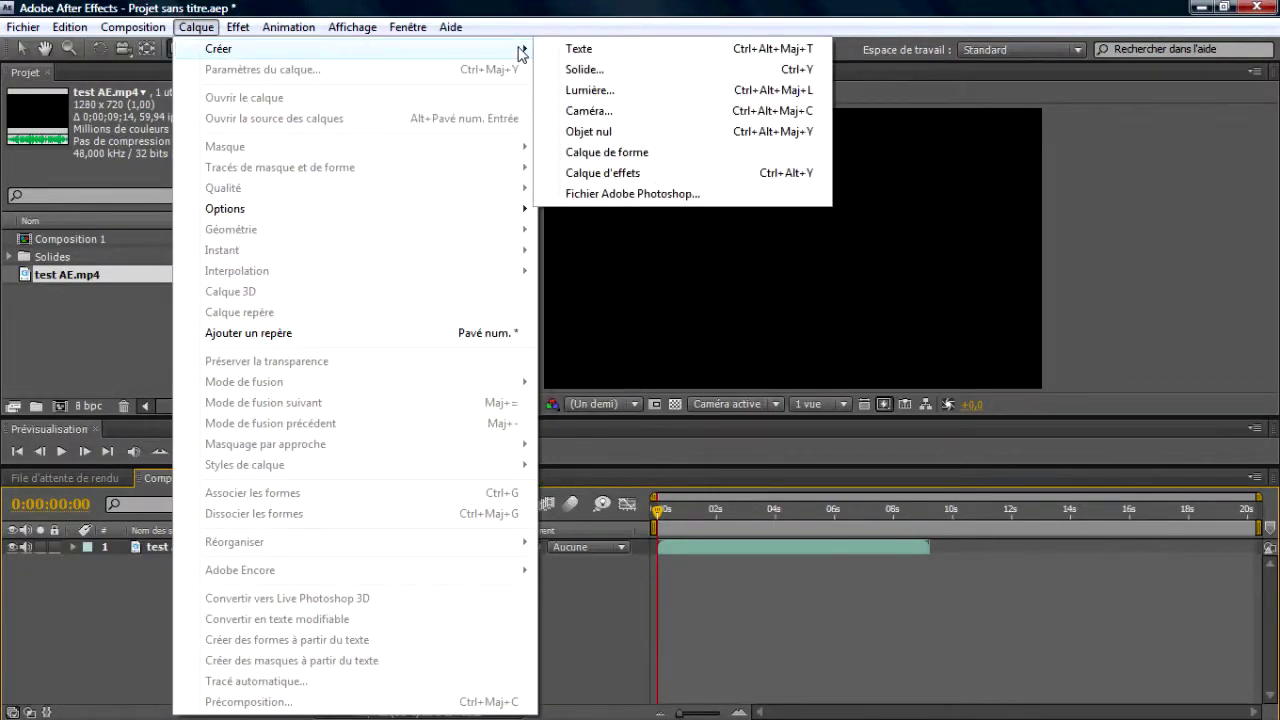
left_click(565, 69)
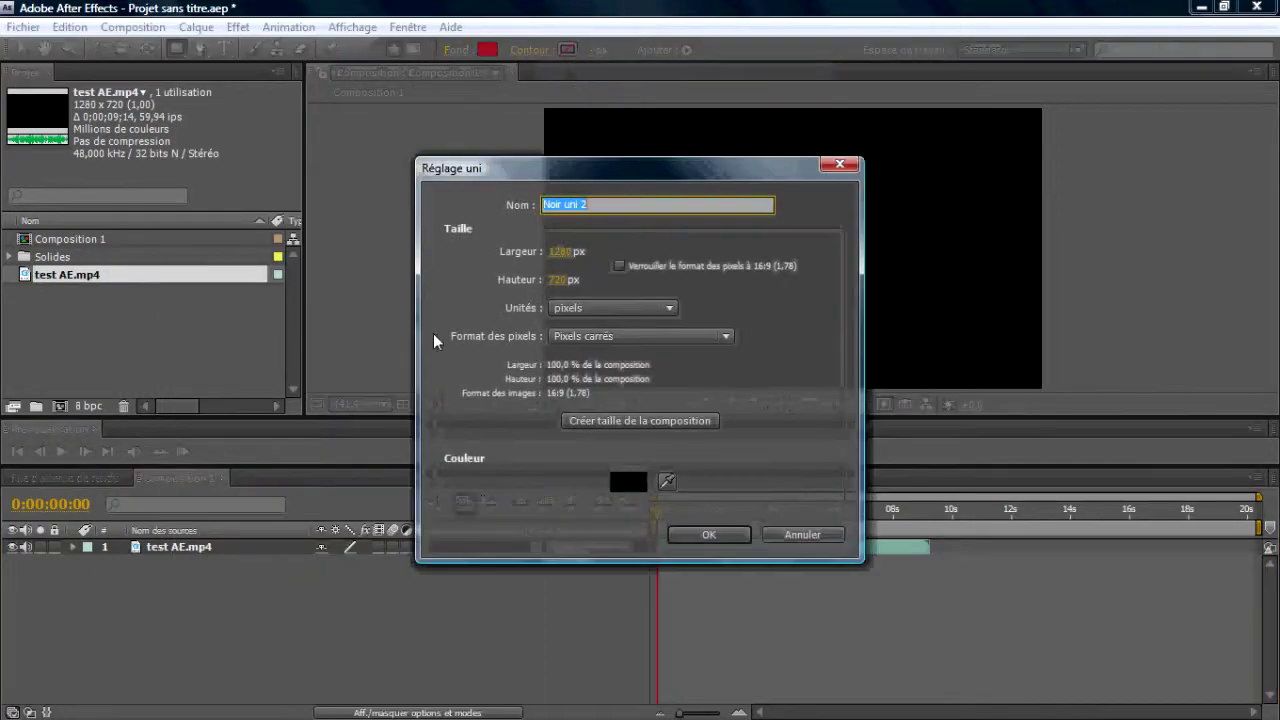
left_click(700, 534)
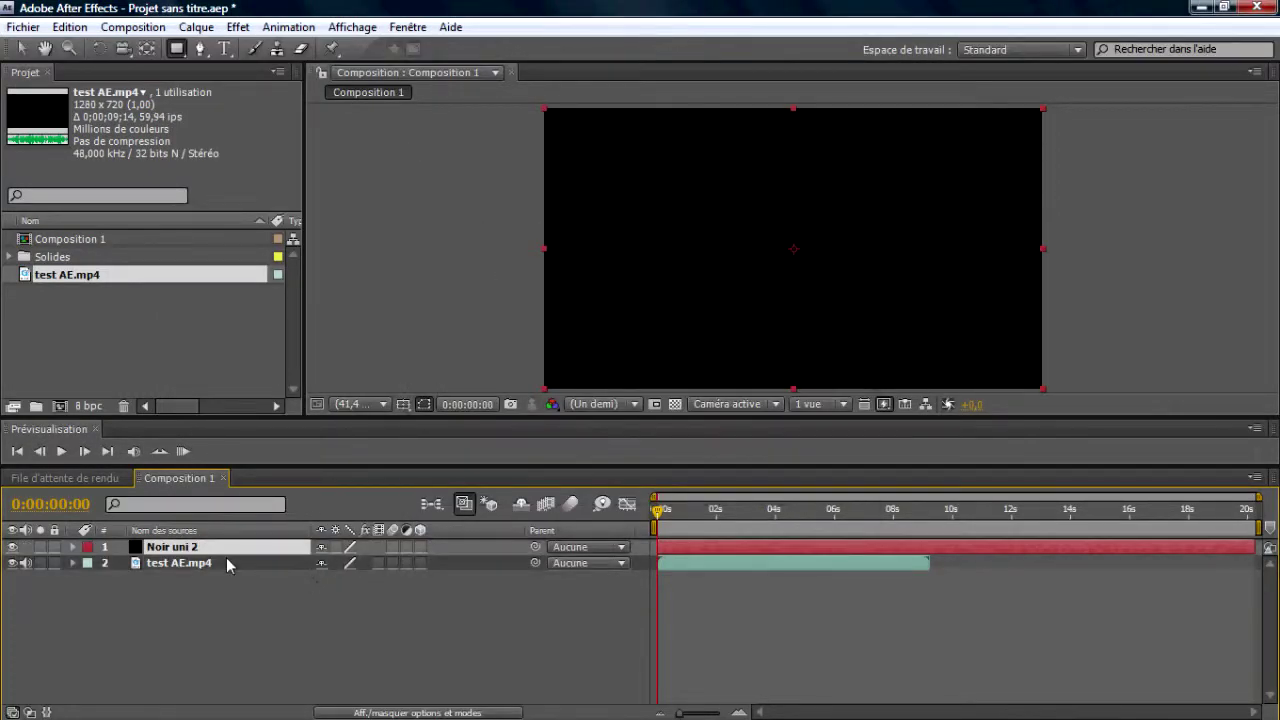
left_click(73, 547)
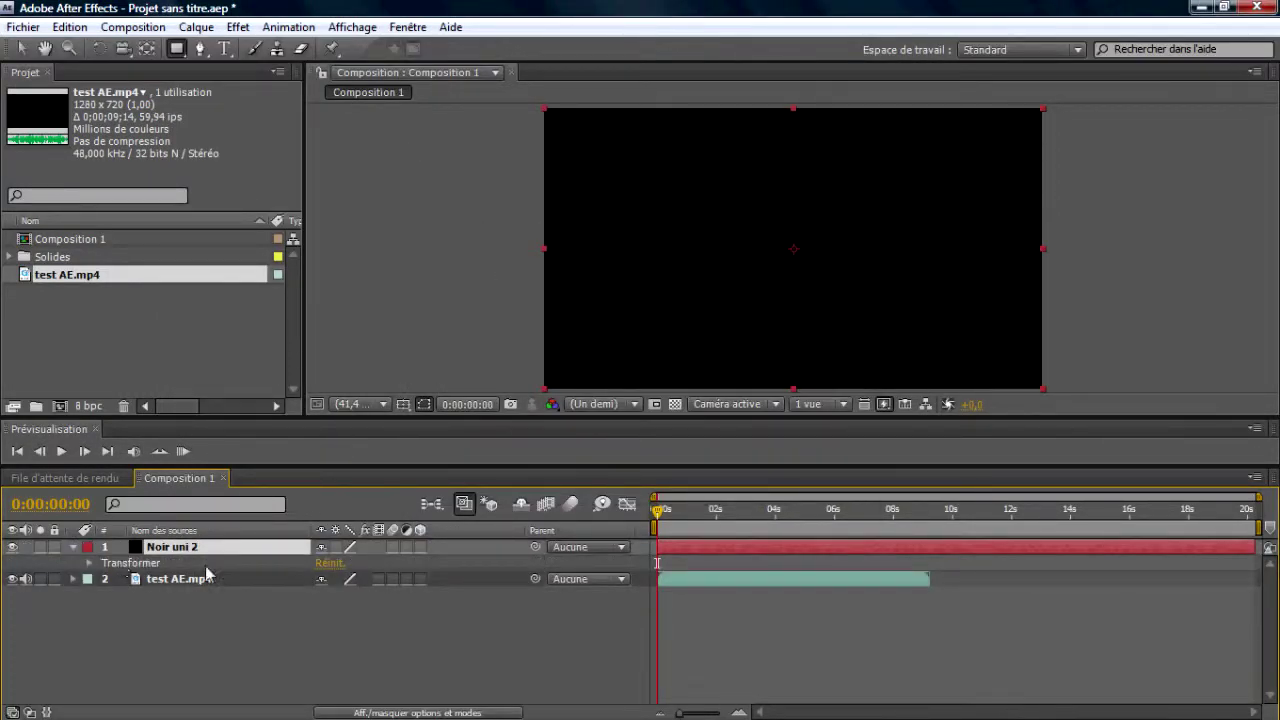
key("ctrl+shift+a")
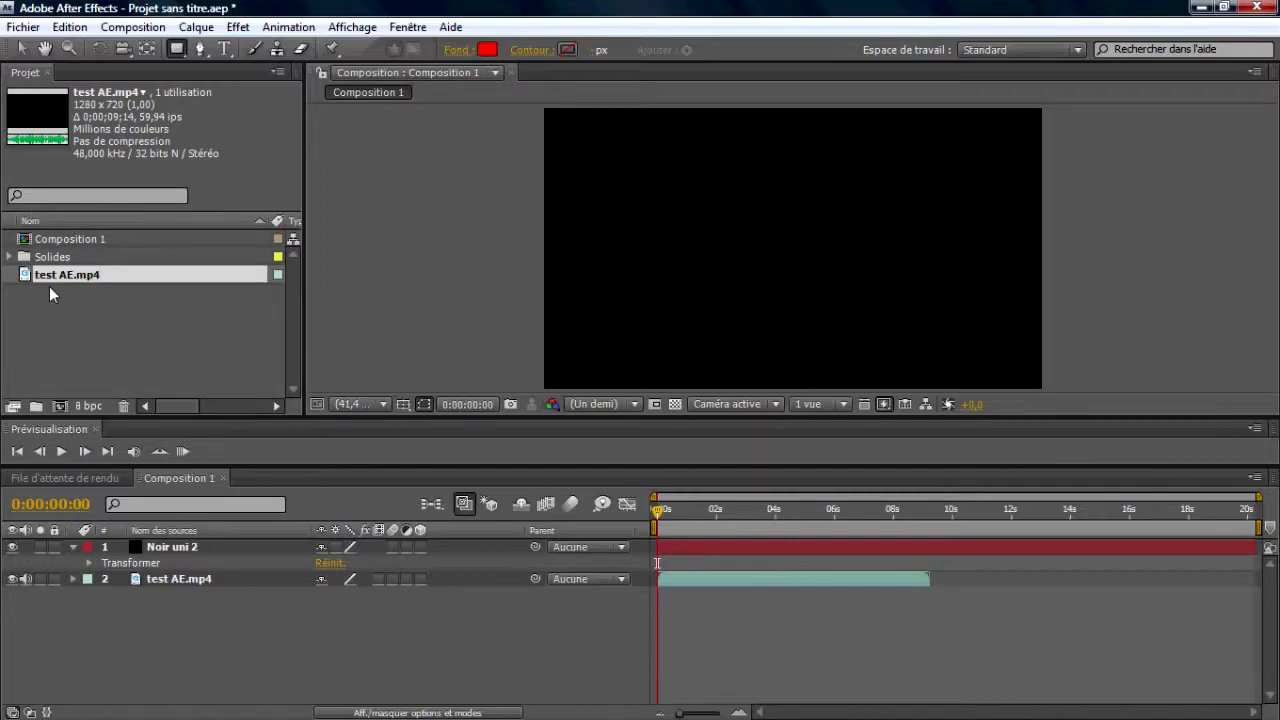
left_click(170, 547)
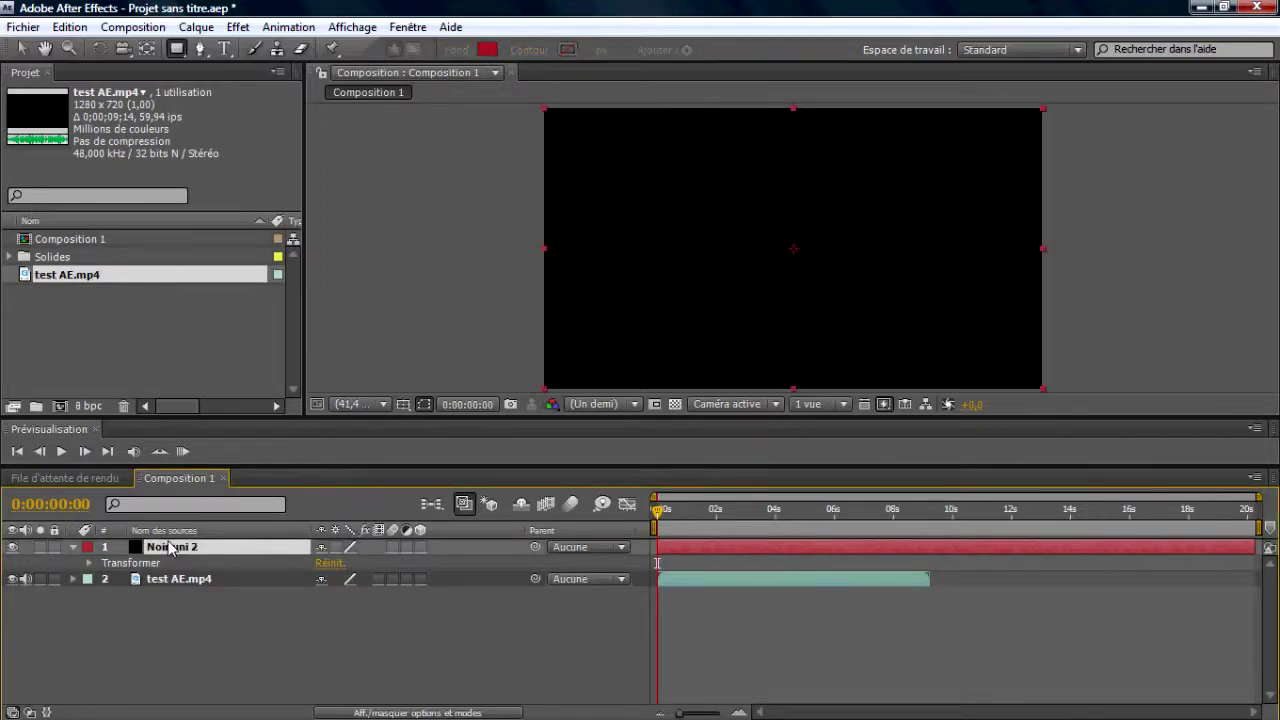
key("Delete")
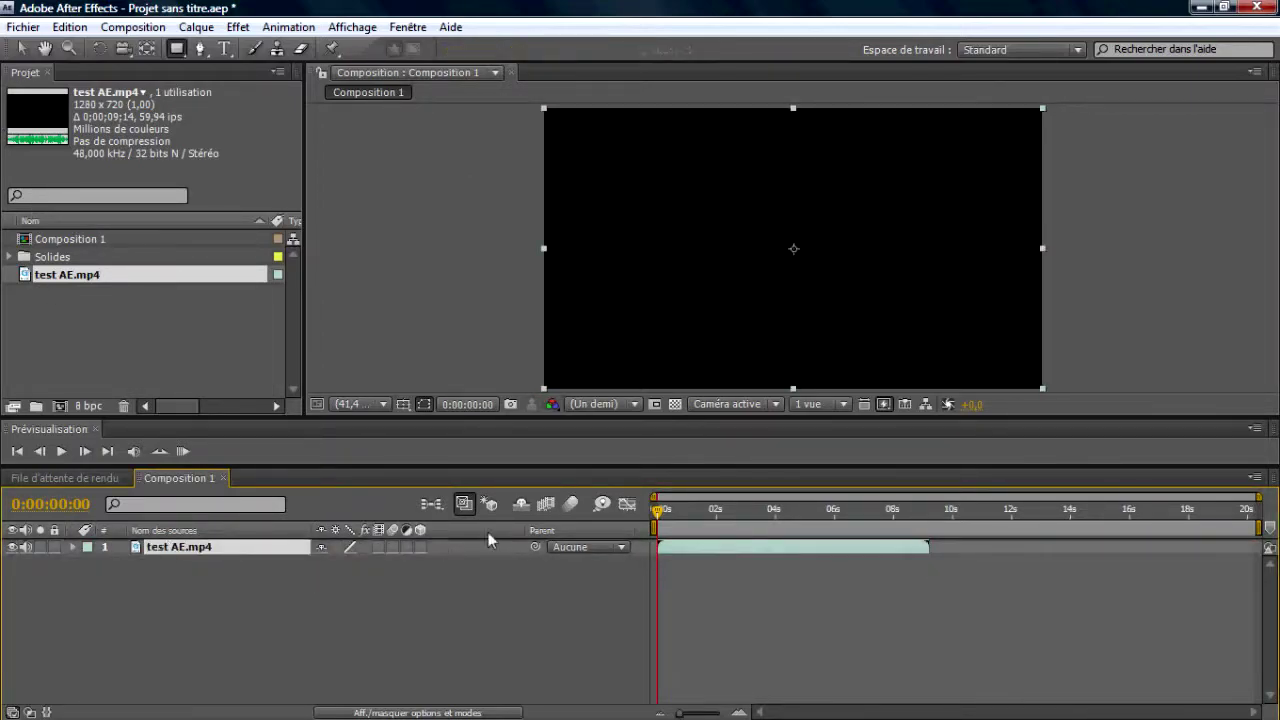
- View the clip at 0:00:01:30 and check which solids are stored in the project's Solides folder
left_click(700, 512)
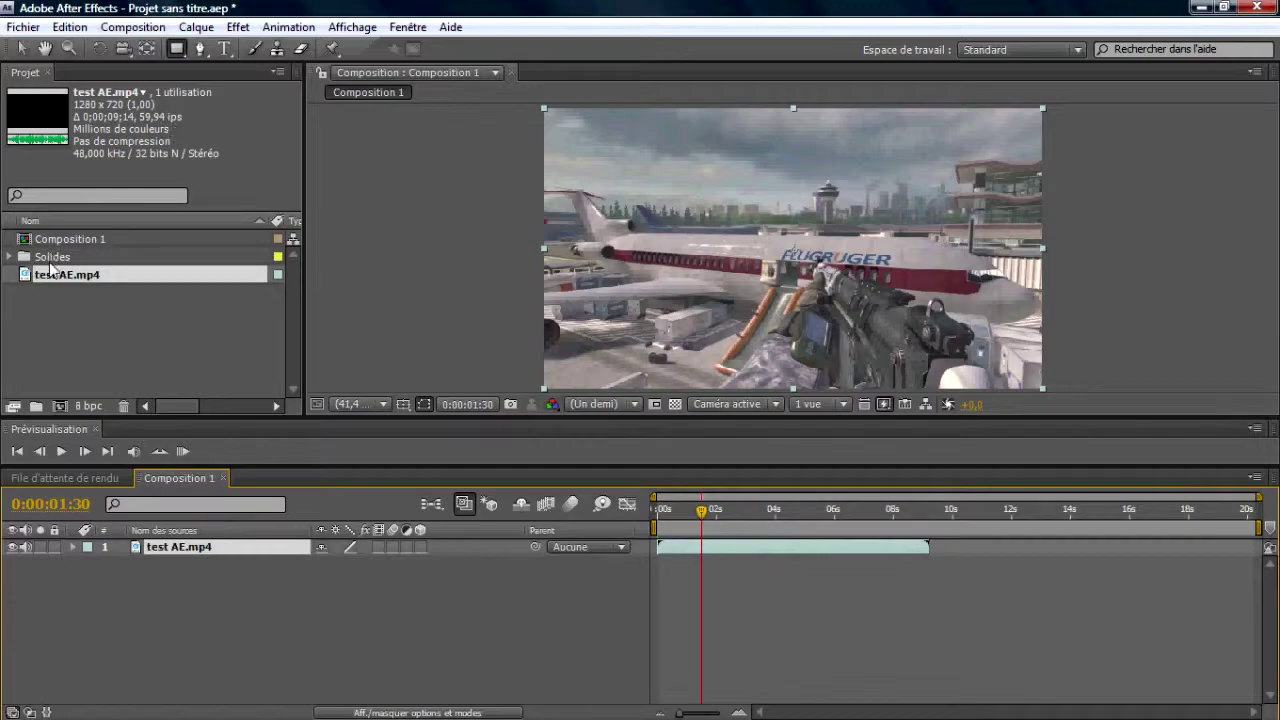
left_click(8, 257)
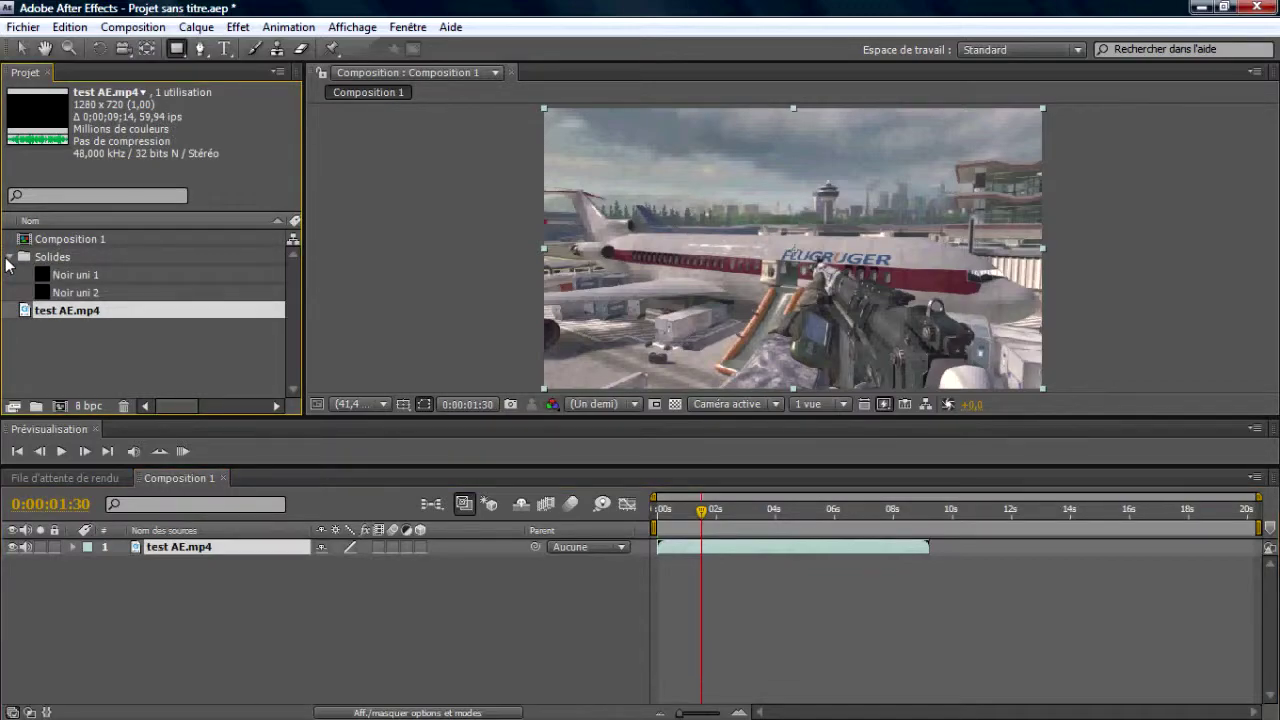
left_click(9, 257)
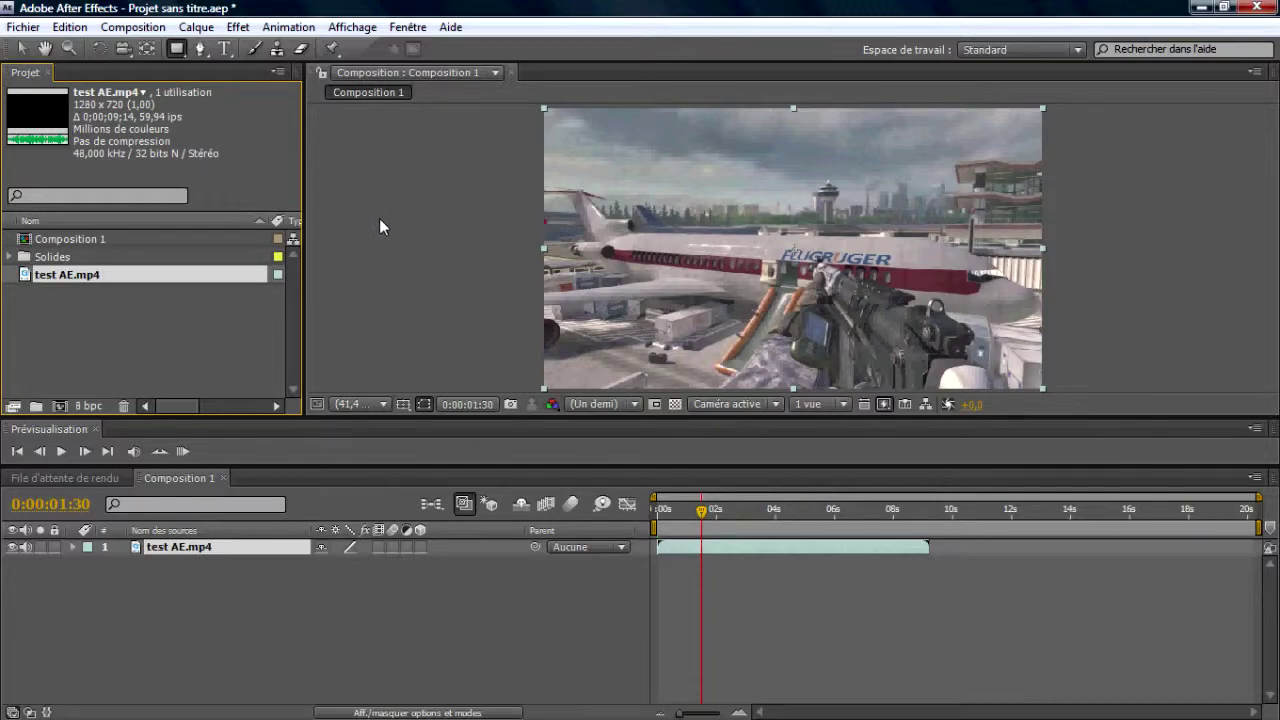
- Split the test AE.mp4 layer at 0:00:07:35
left_click(735, 525)
left_click_drag(735, 525, 885, 522)
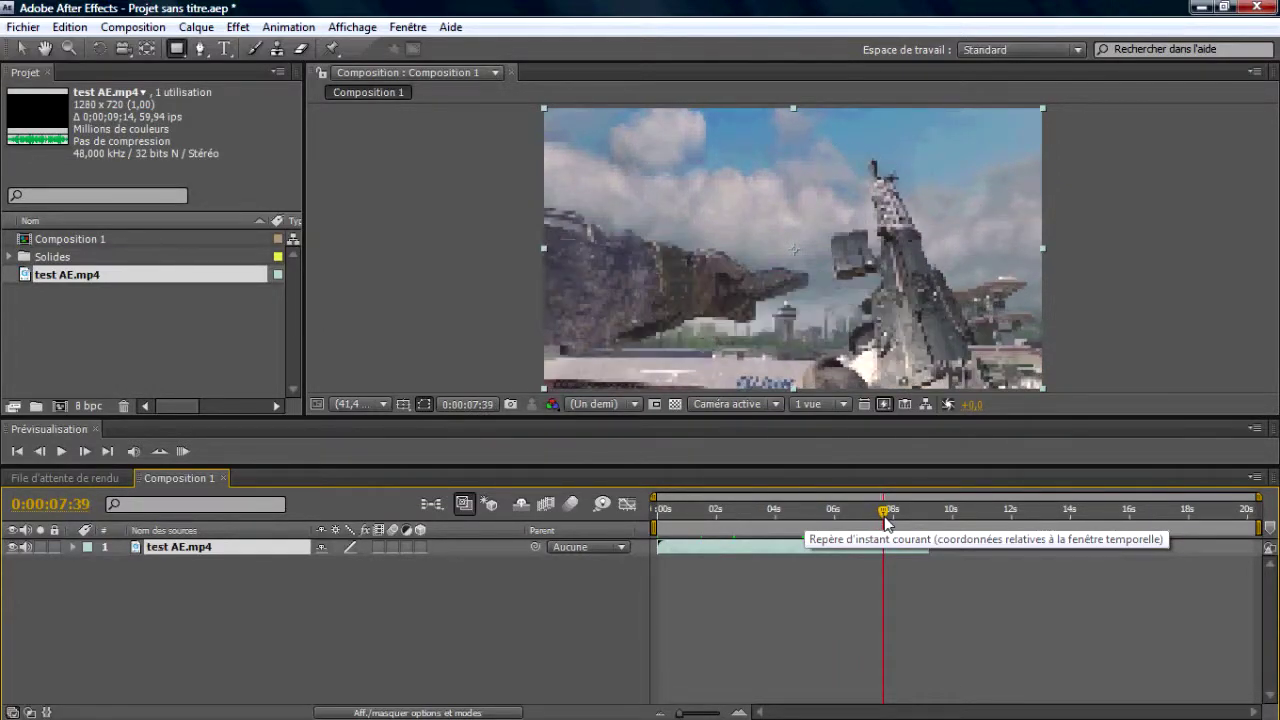
left_click_drag(885, 522, 884, 523)
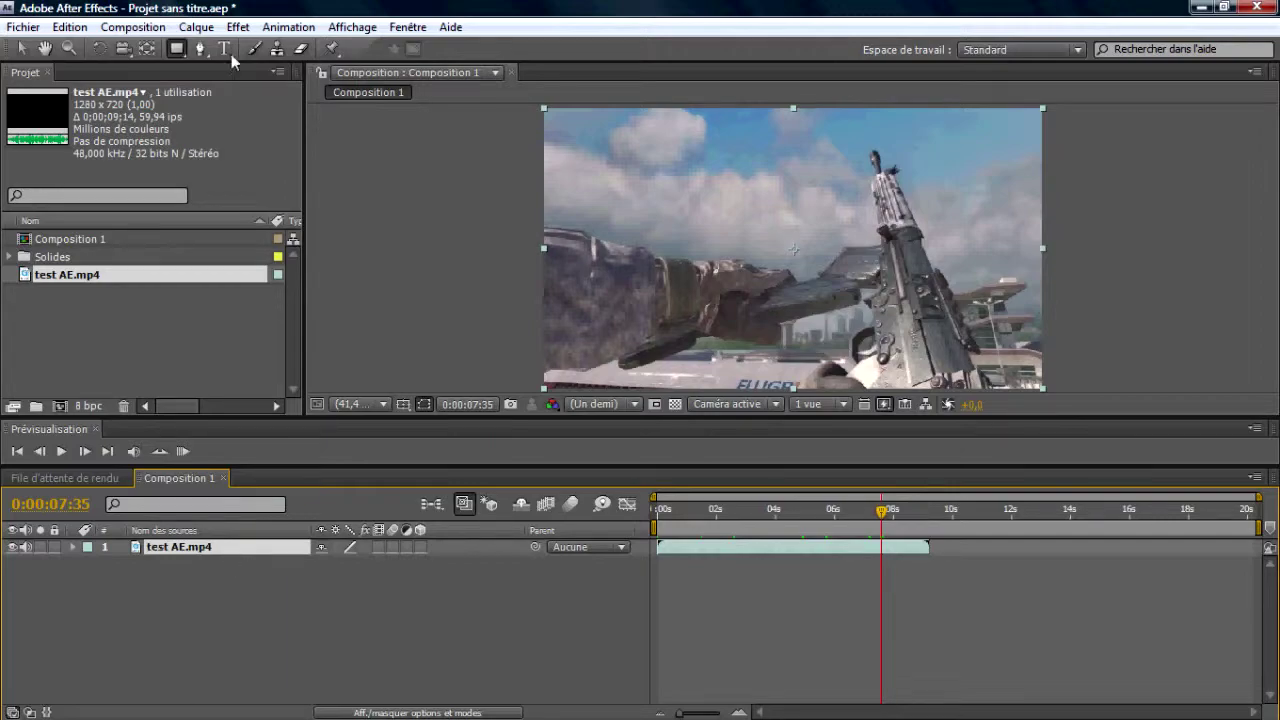
left_click(69, 27)
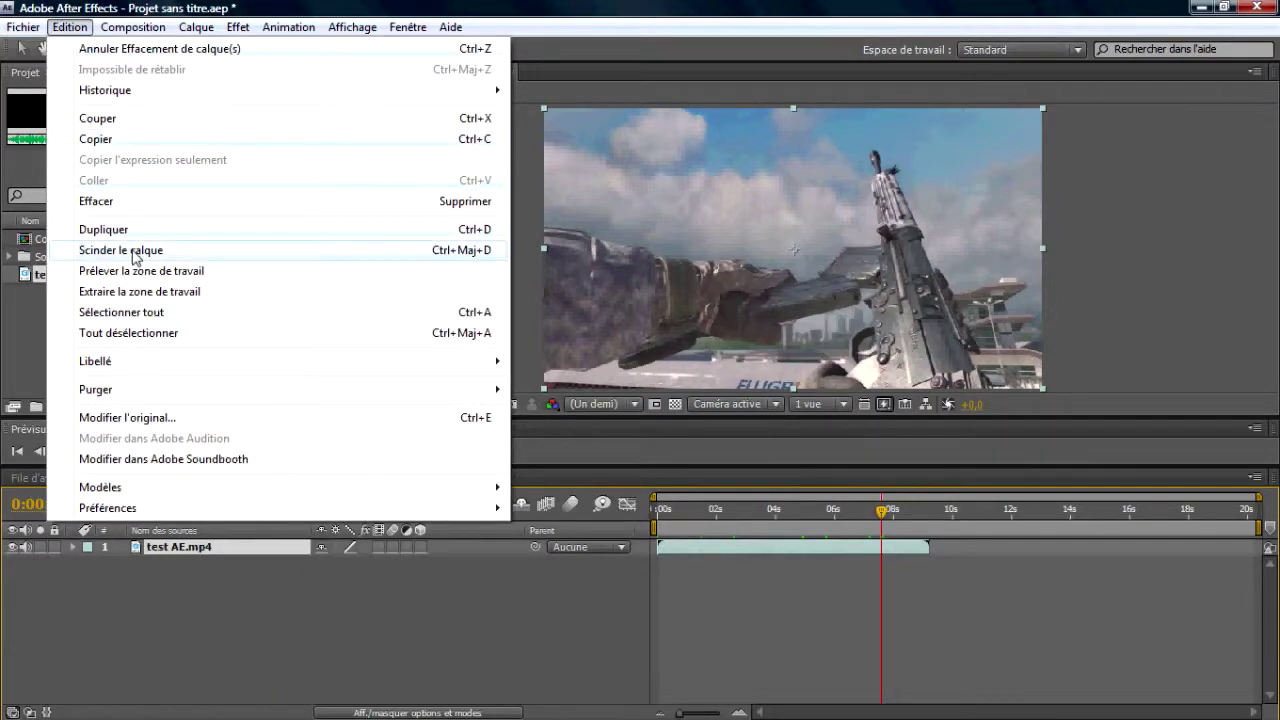
left_click(131, 251)
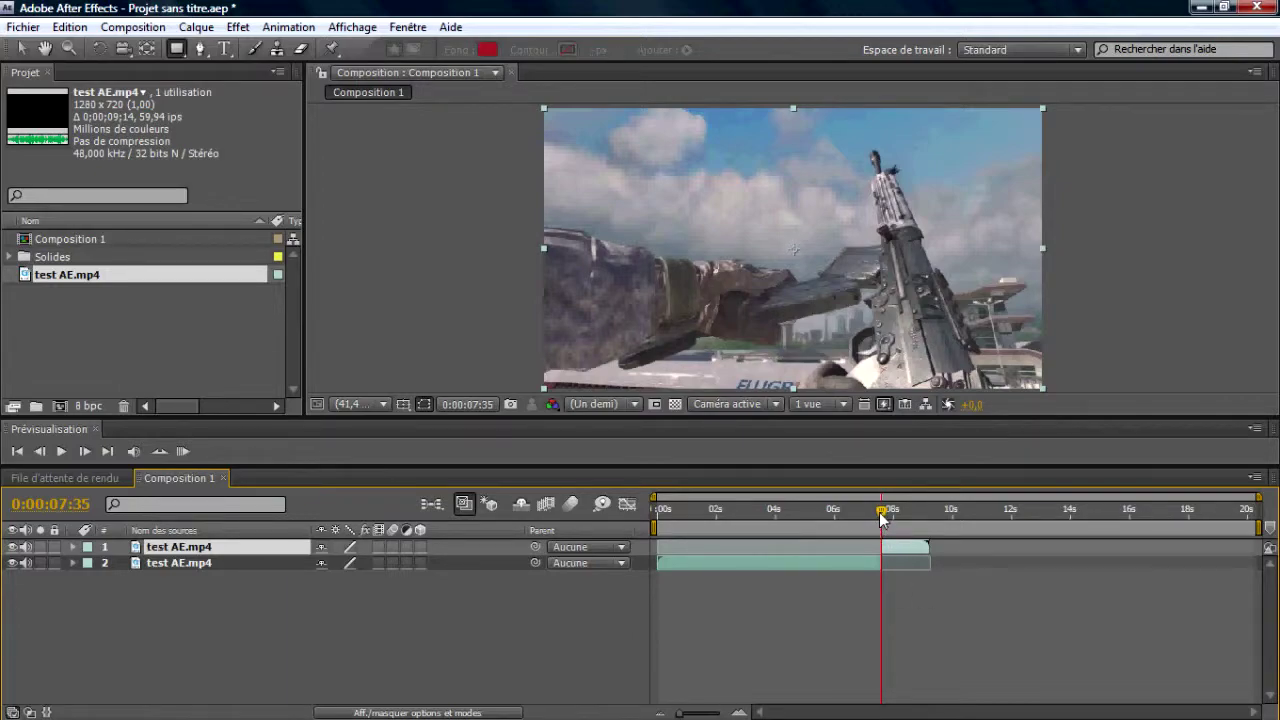
- Split the second part of the test AE.mp4 clip again at 0:00:07:53, and select the short middle piece
left_click_drag(881, 515, 881, 520)
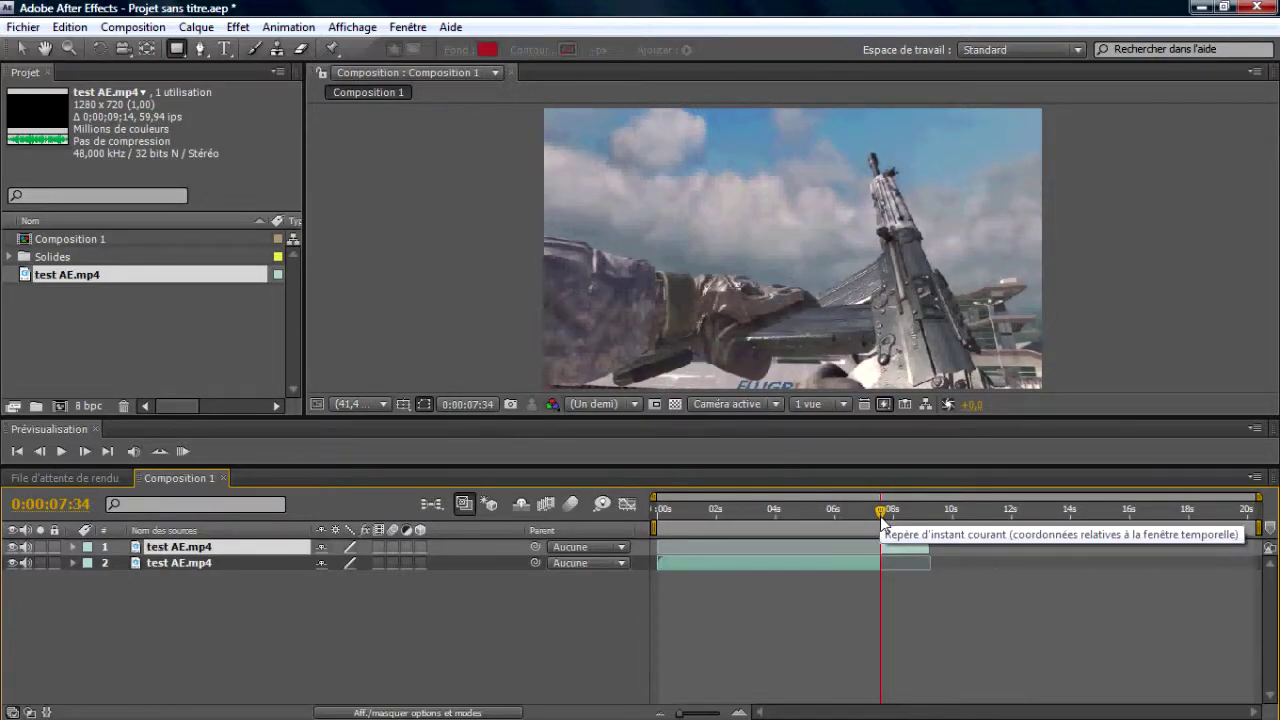
left_click_drag(881, 520, 890, 528)
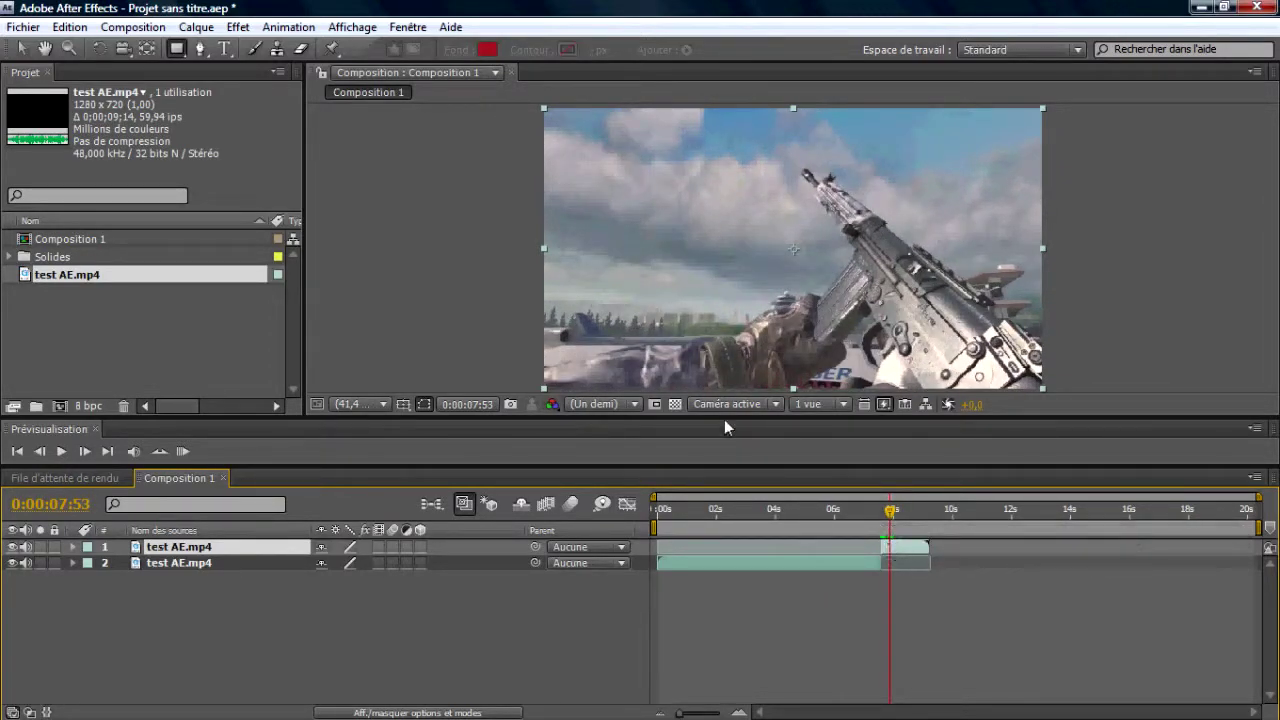
left_click(72, 29)
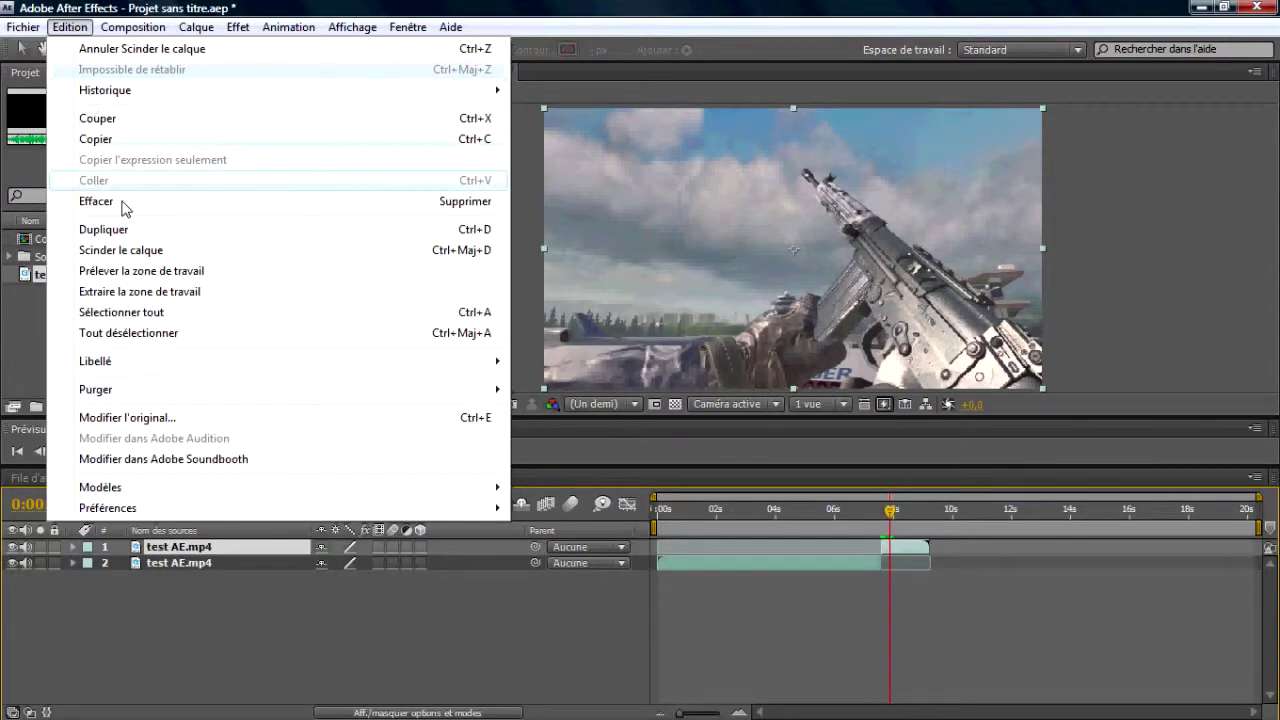
left_click(122, 250)
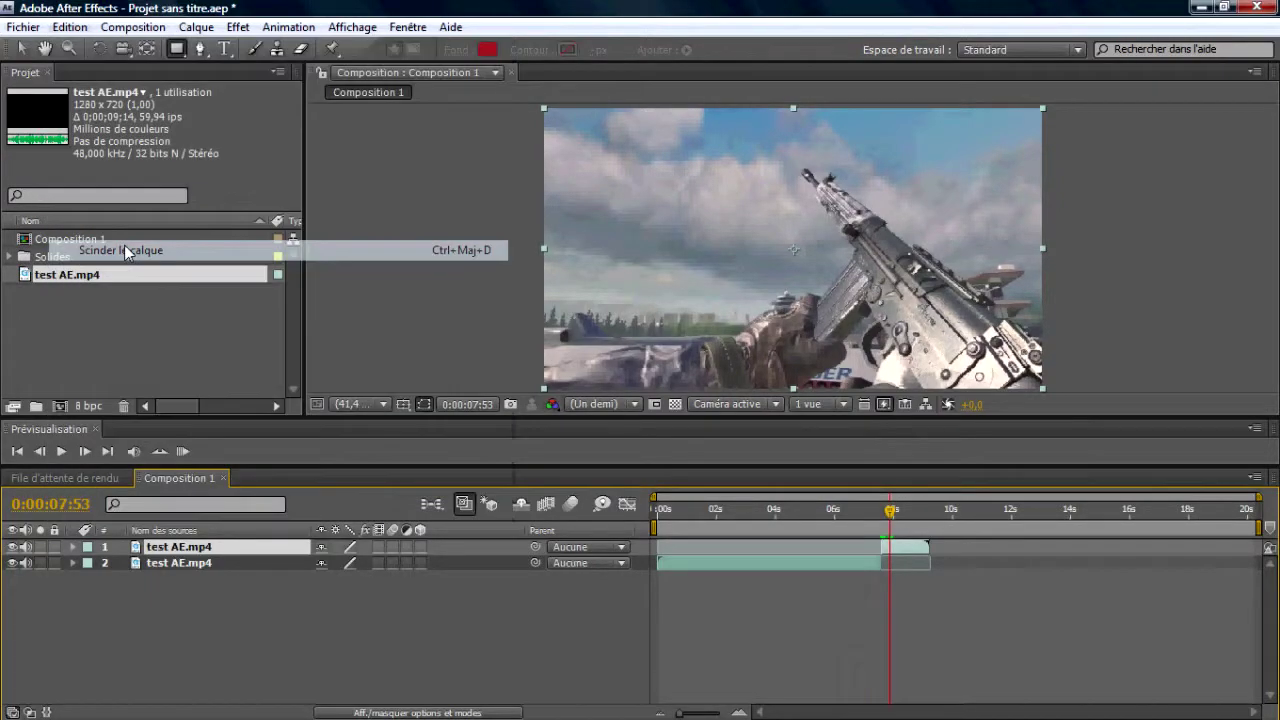
left_click(889, 568)
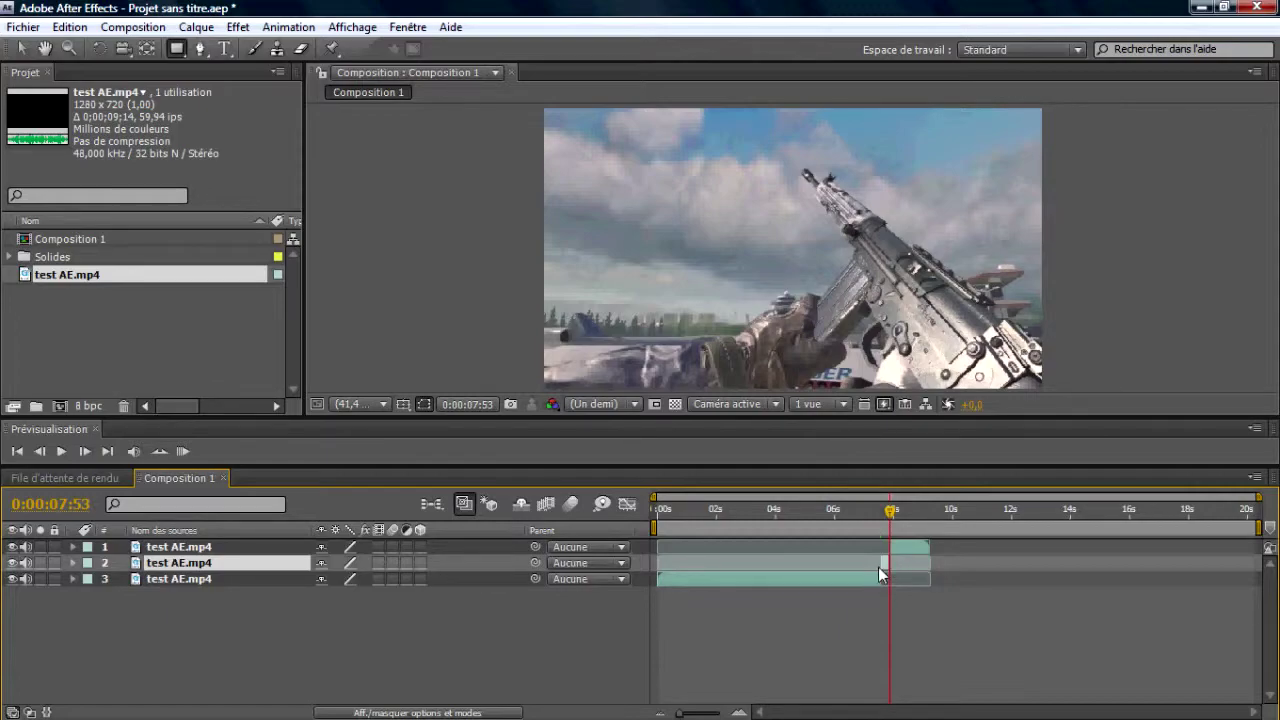
- Go to 0:00:07:58 and select each of the three clip pieces in turn to see which section each one covers
left_click_drag(889, 512, 895, 526)
left_click(257, 611)
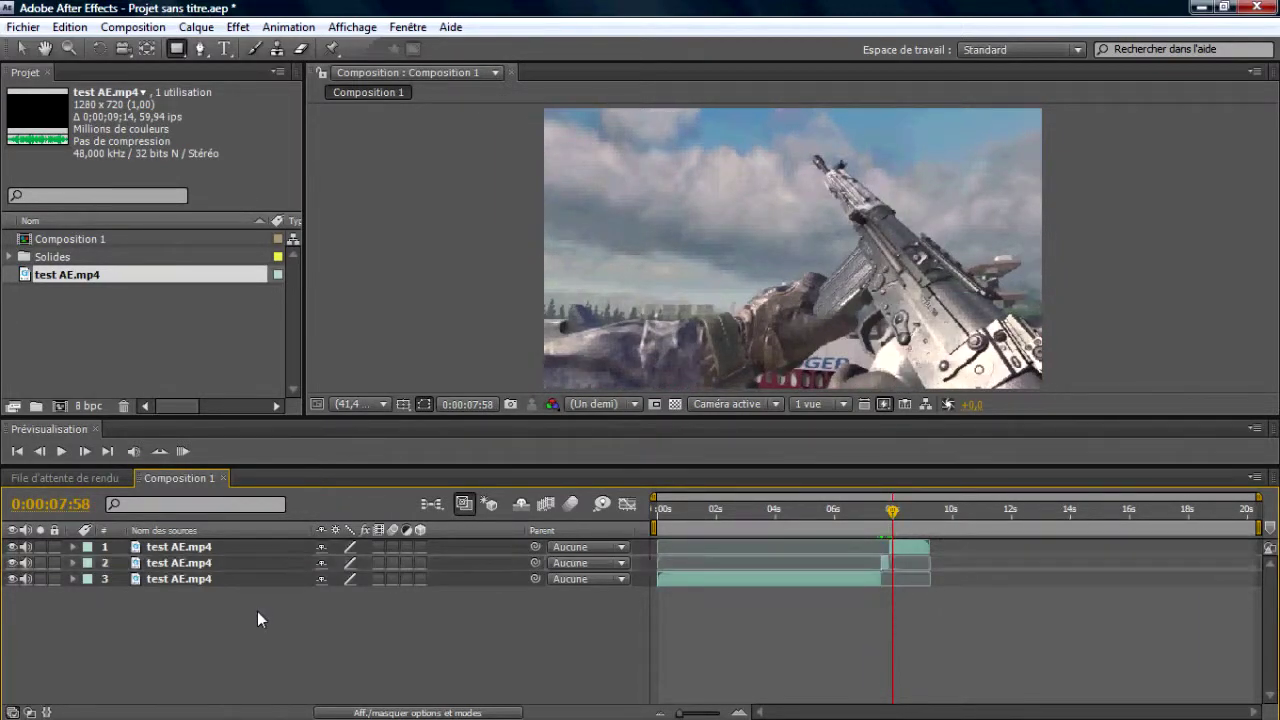
left_click(234, 547)
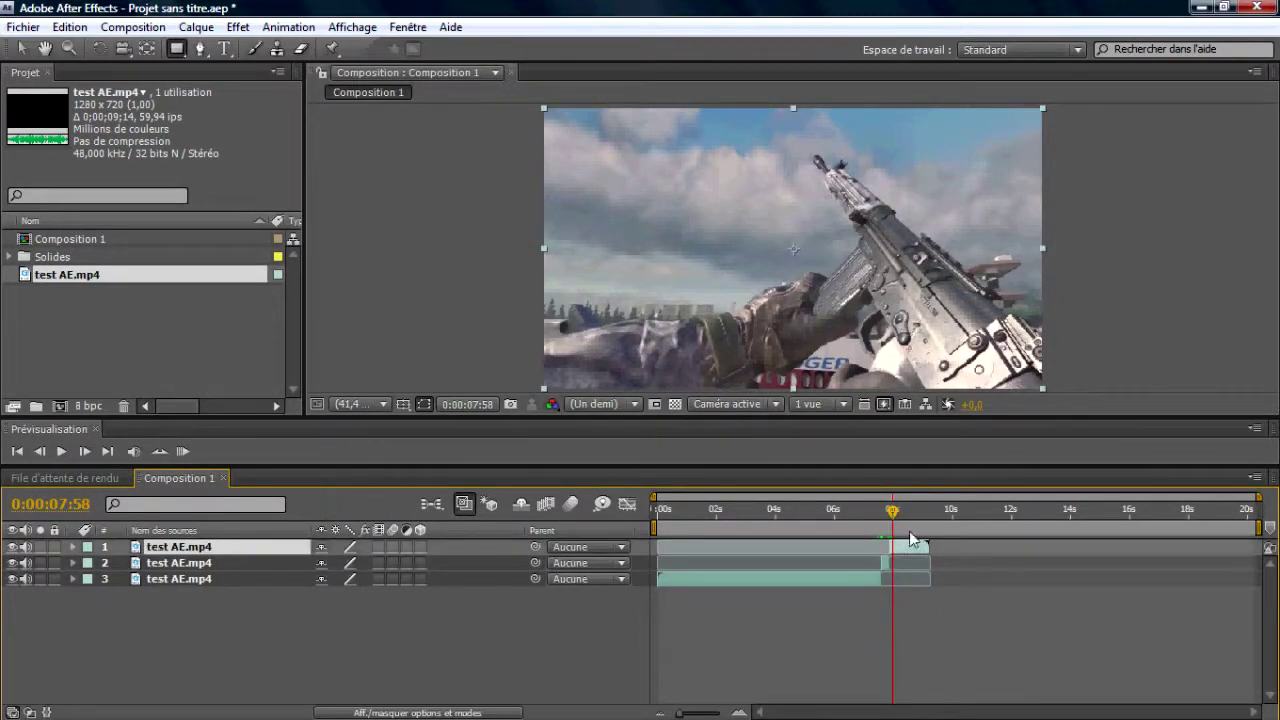
left_click(232, 565)
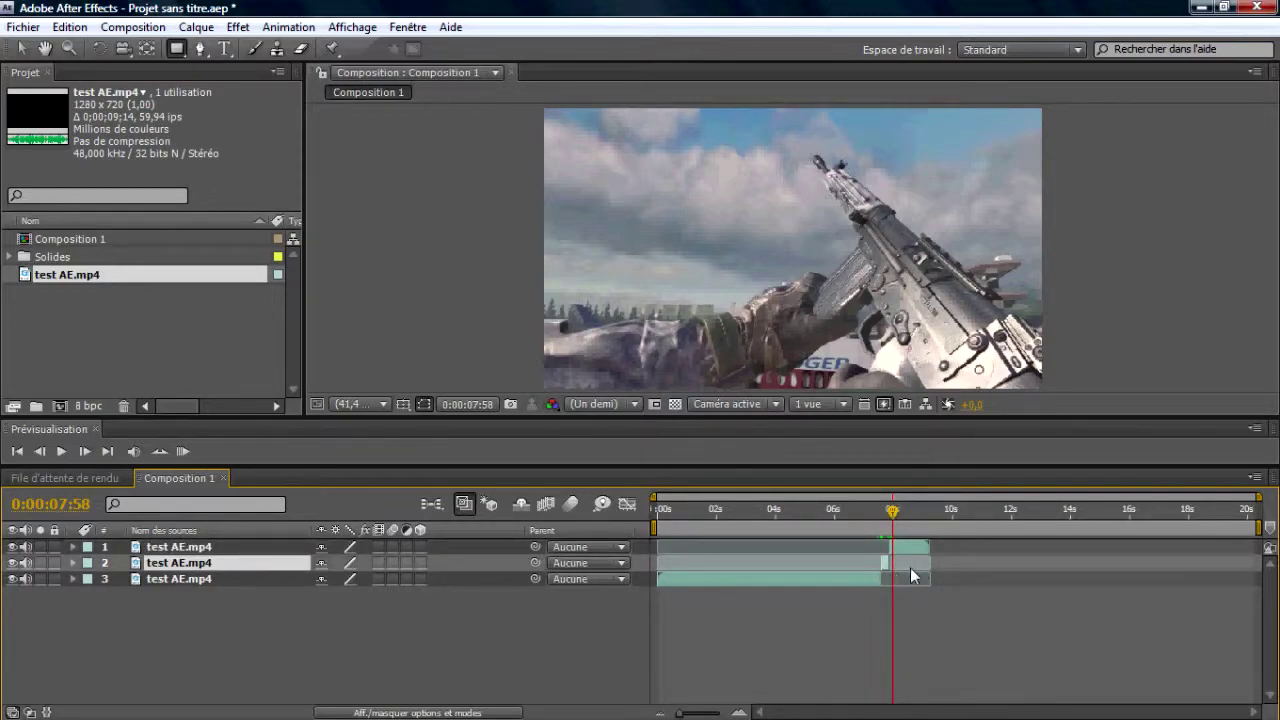
left_click(186, 580)
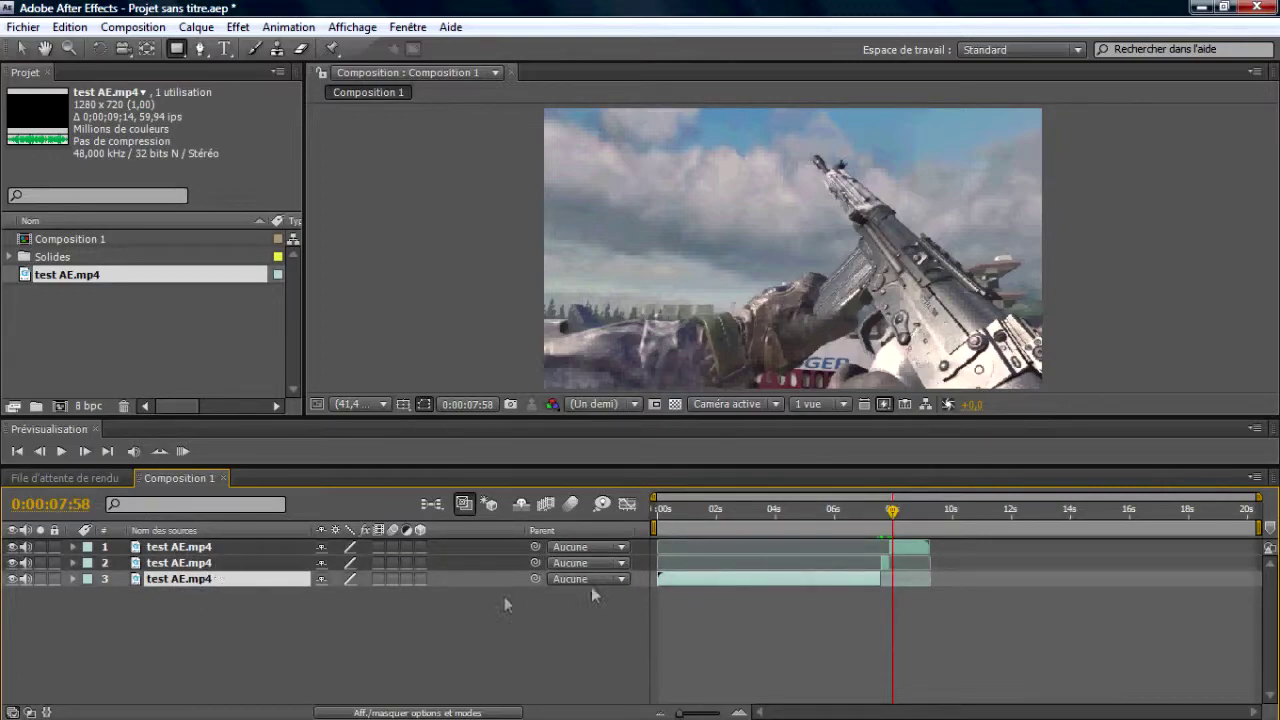
- Time-stretch the short middle piece of test AE.mp4 with a stretch factor of 2500
left_click(885, 564)
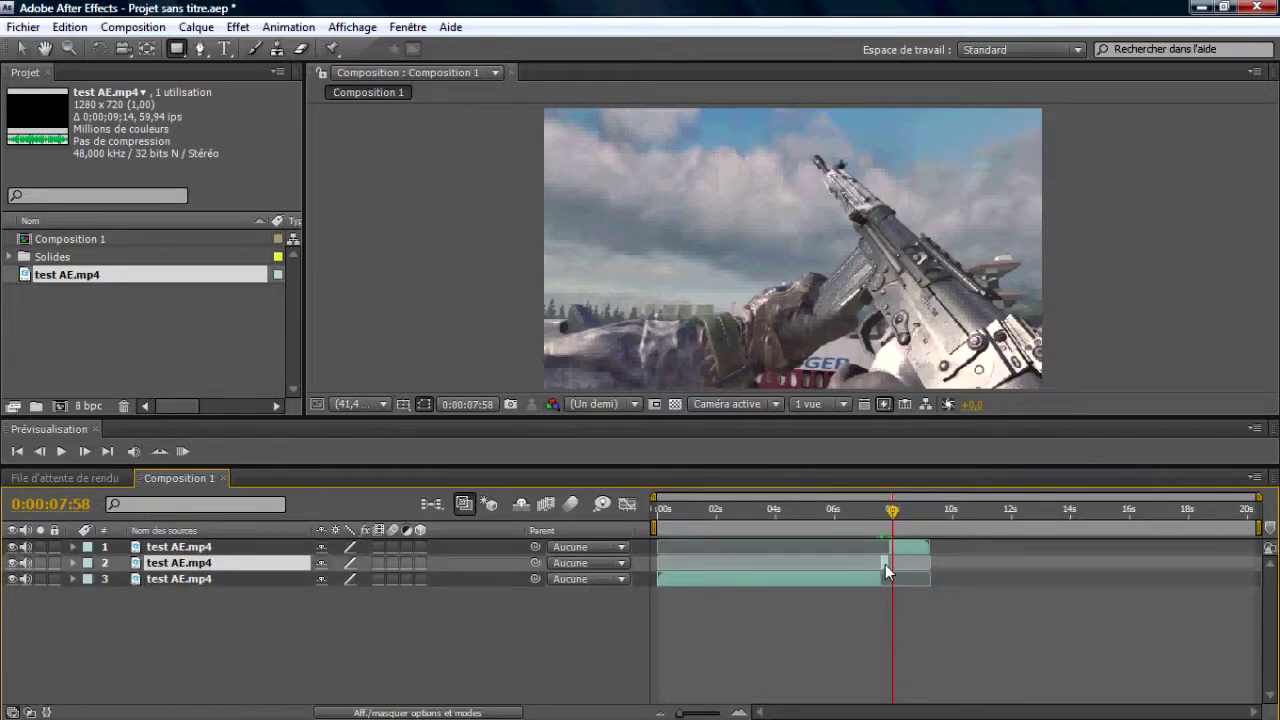
right_click(885, 566)
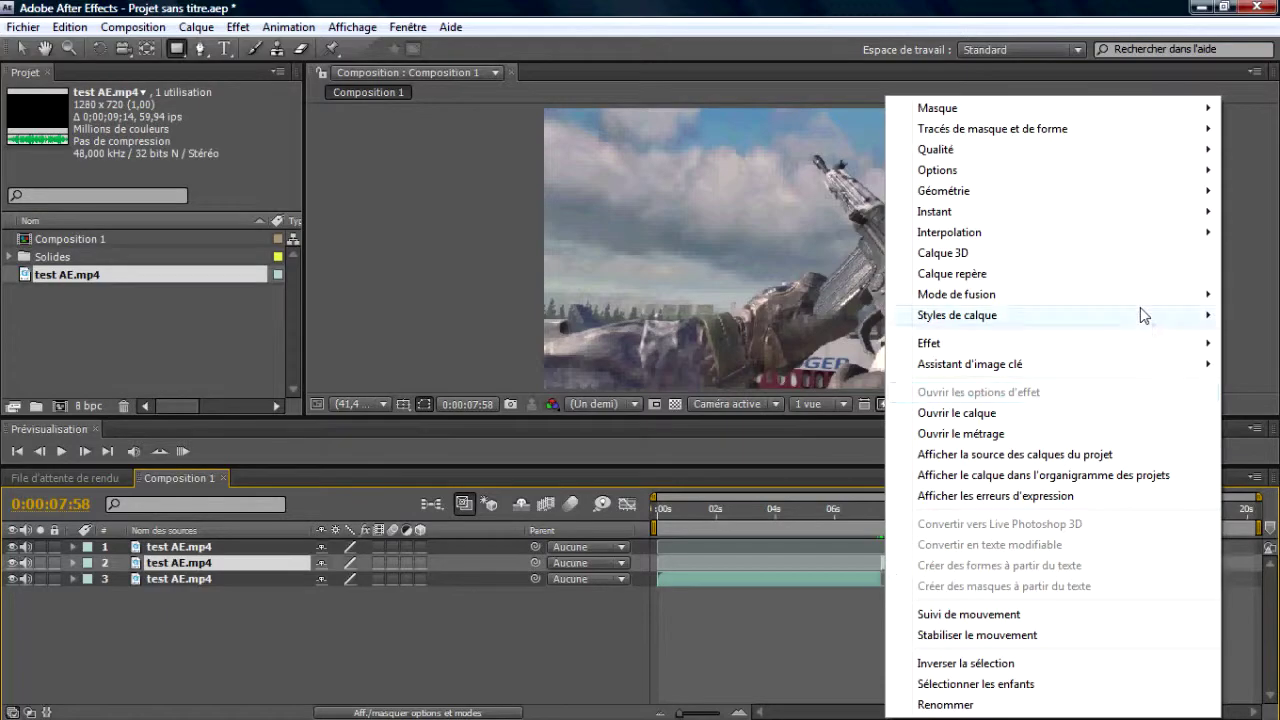
mouse_move(1033, 222)
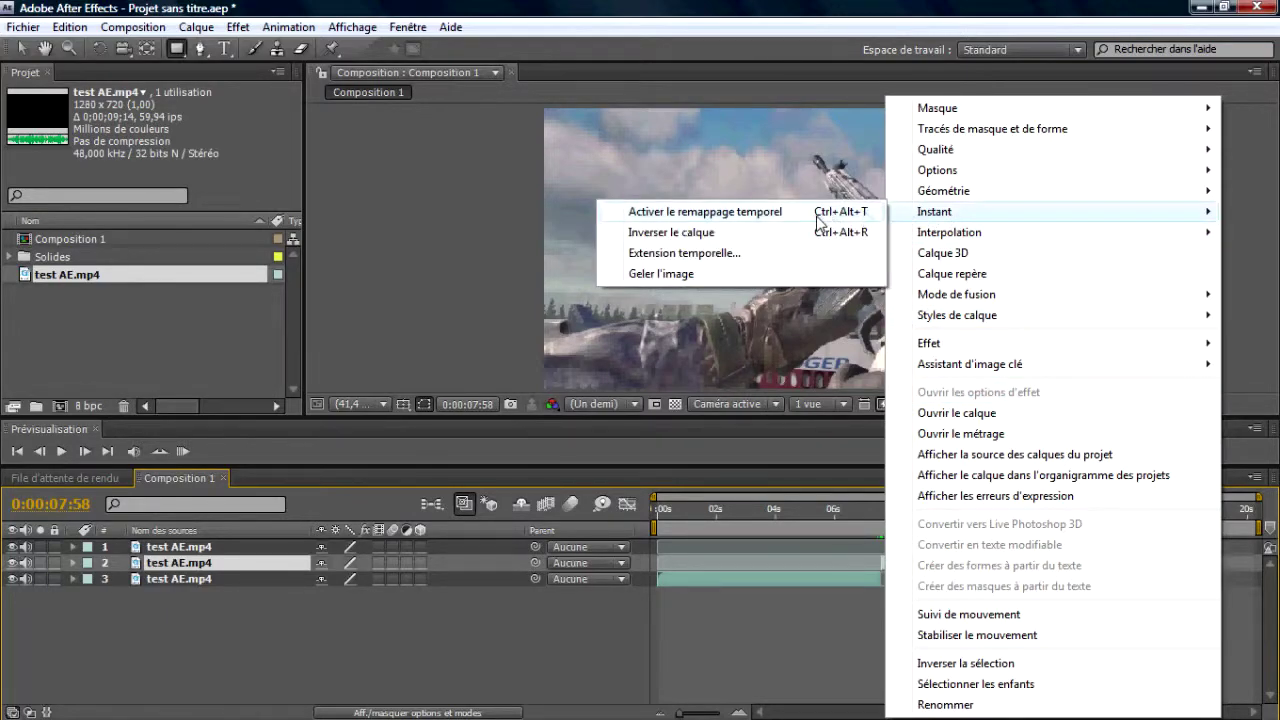
left_click(736, 252)
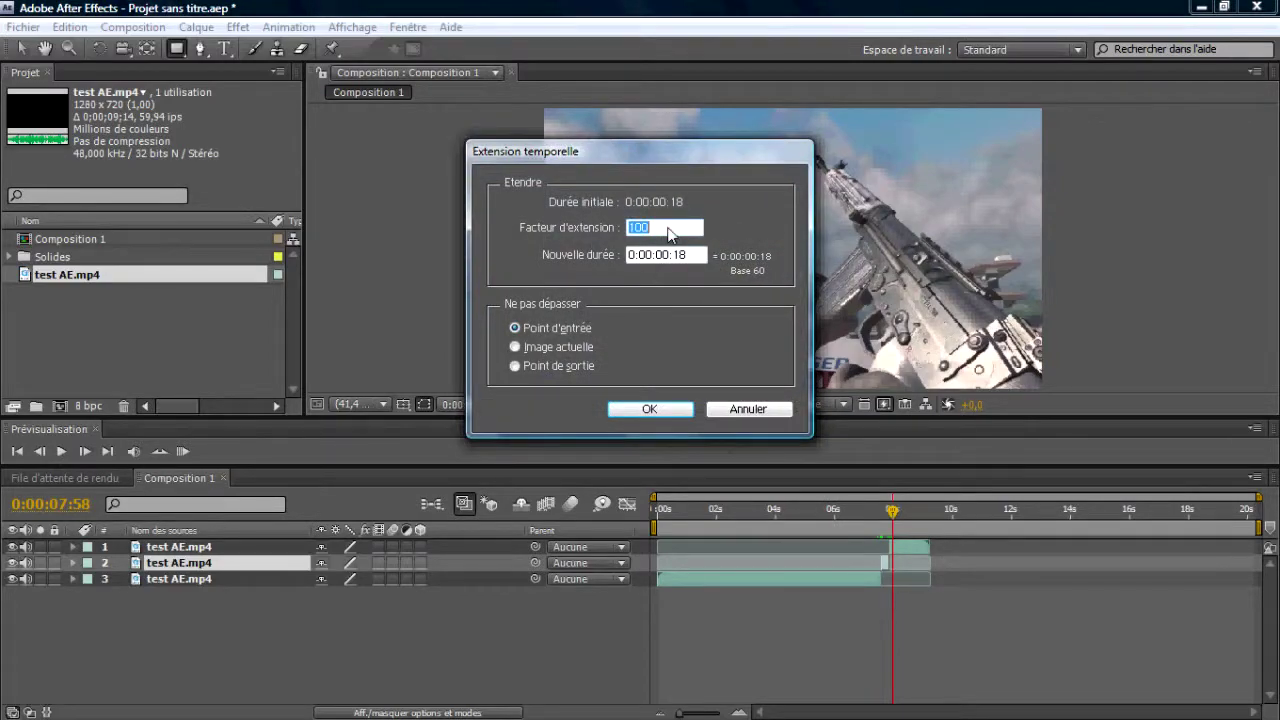
type("2500")
key("Return")
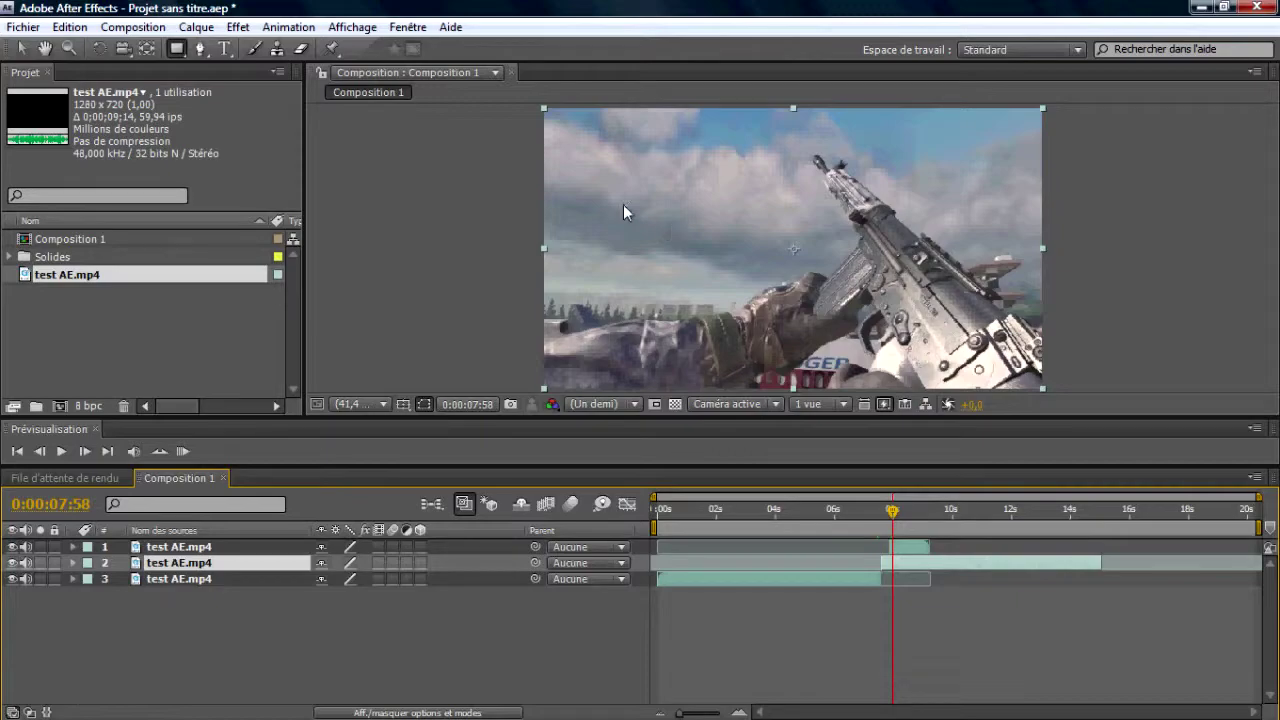
- Move the last test AE.mp4 piece so it begins where the stretched piece ends, and return to the composition's start
left_click(900, 549)
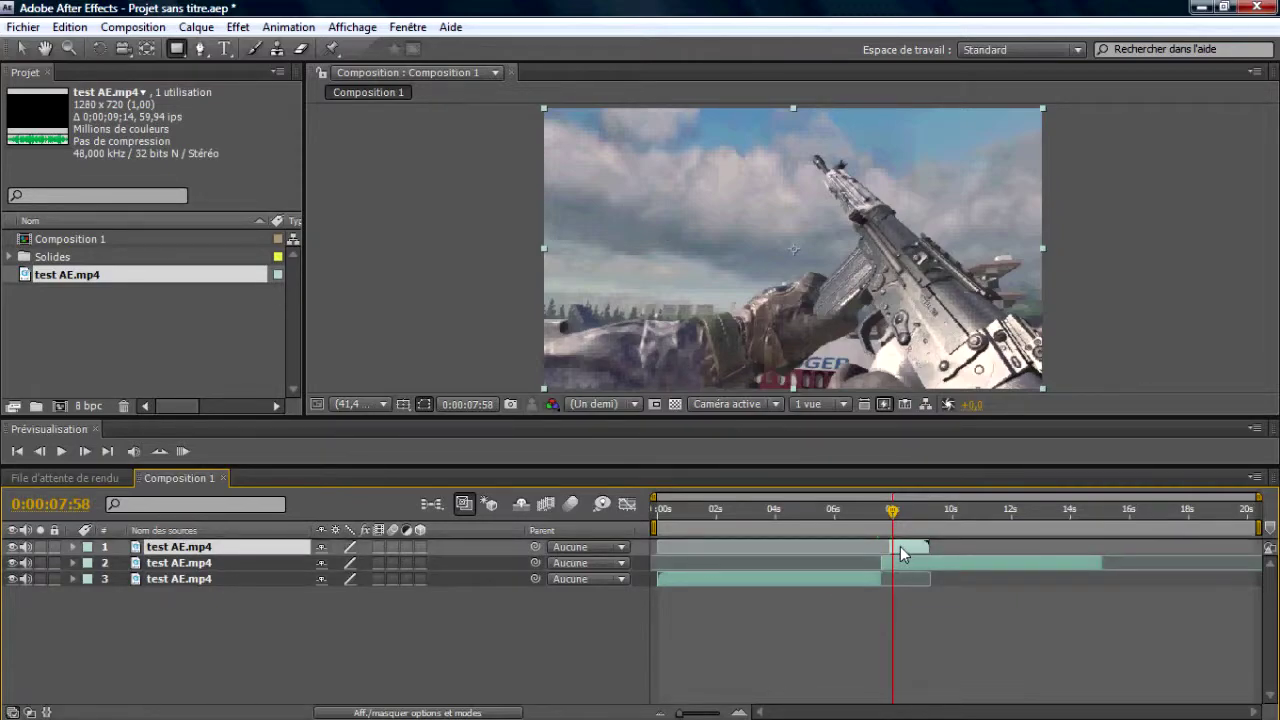
left_click_drag(901, 548, 1101, 550)
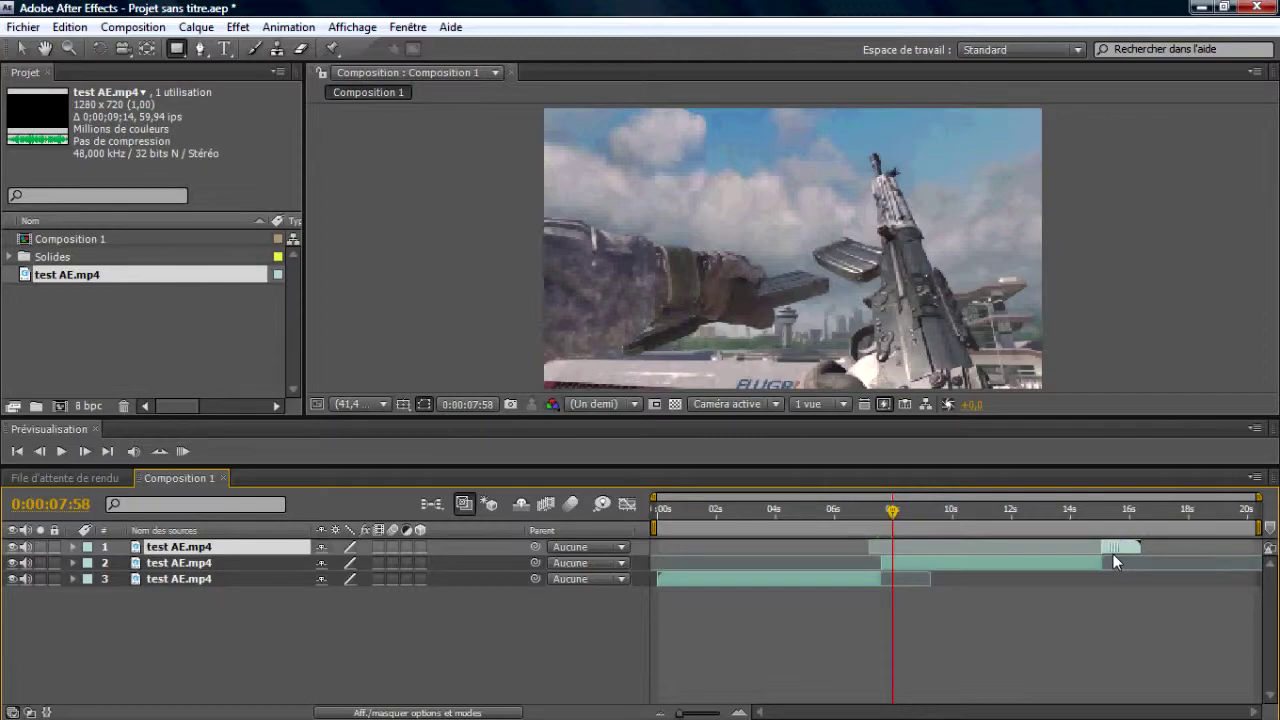
left_click_drag(892, 511, 621, 513)
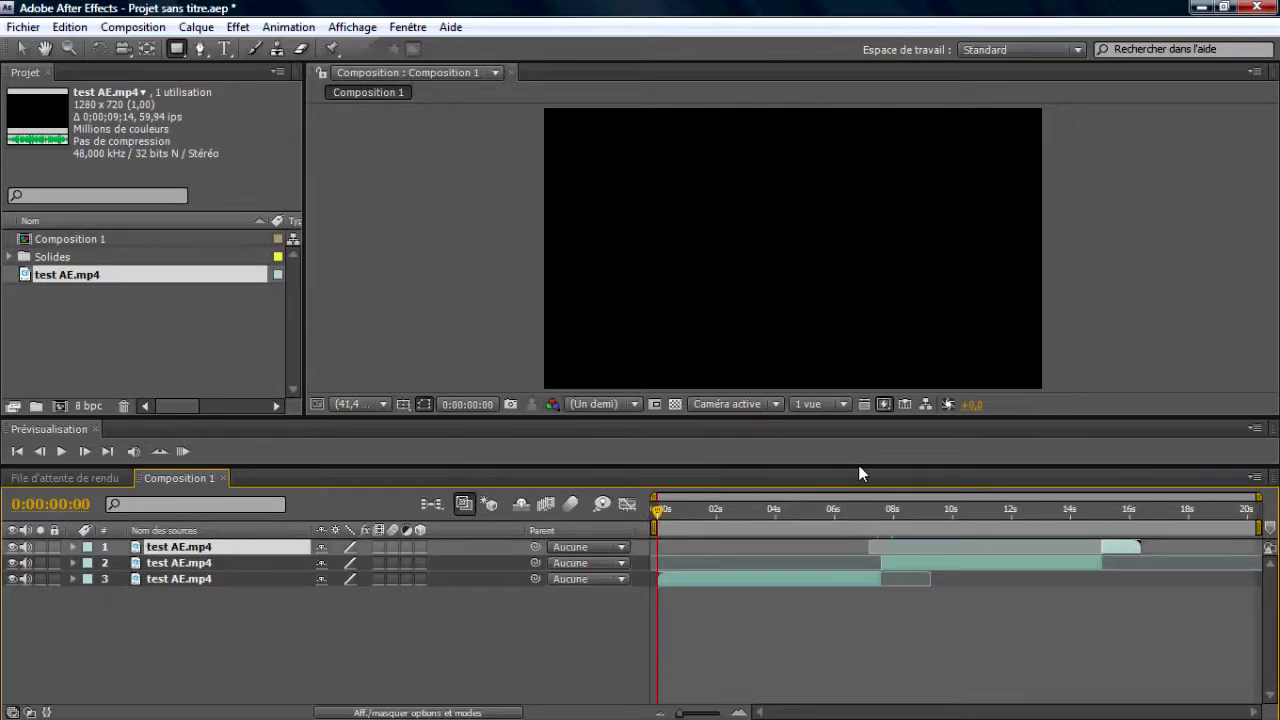
- Enable frame blending and motion blur for the composition and for the stretched test AE.mp4 layer
left_click(902, 515)
left_click_drag(903, 521, 899, 518)
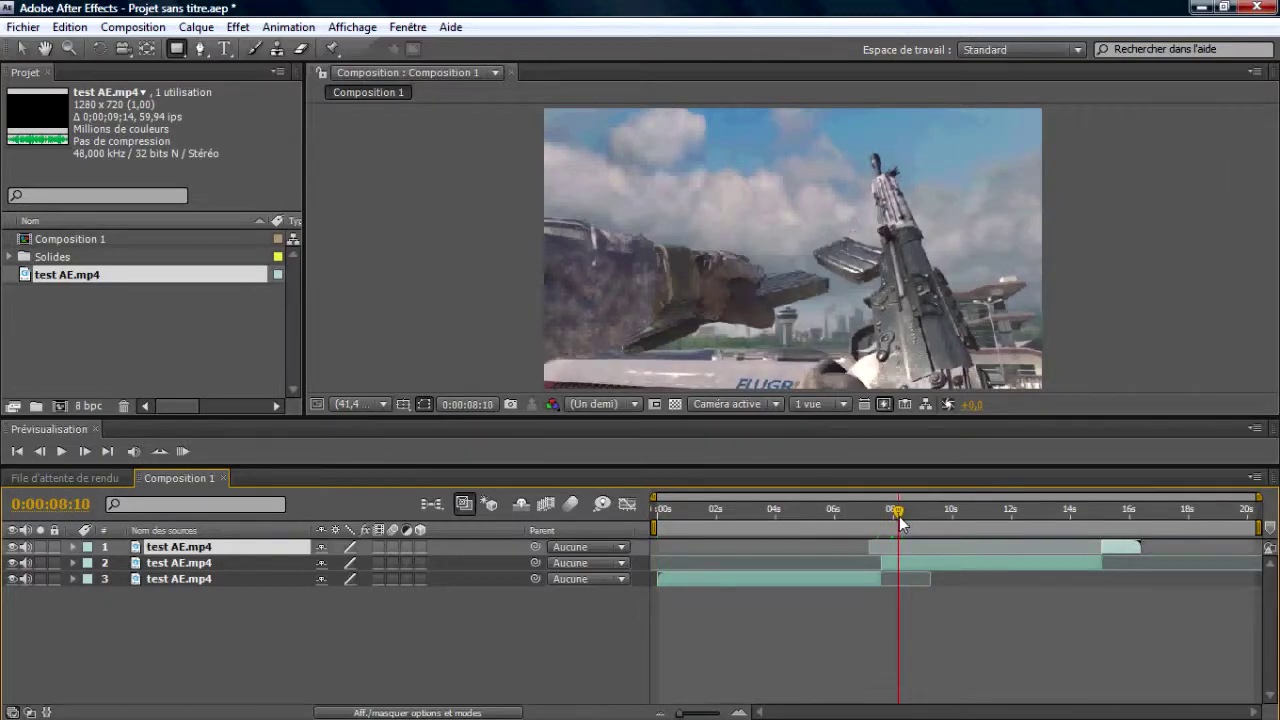
left_click(919, 567)
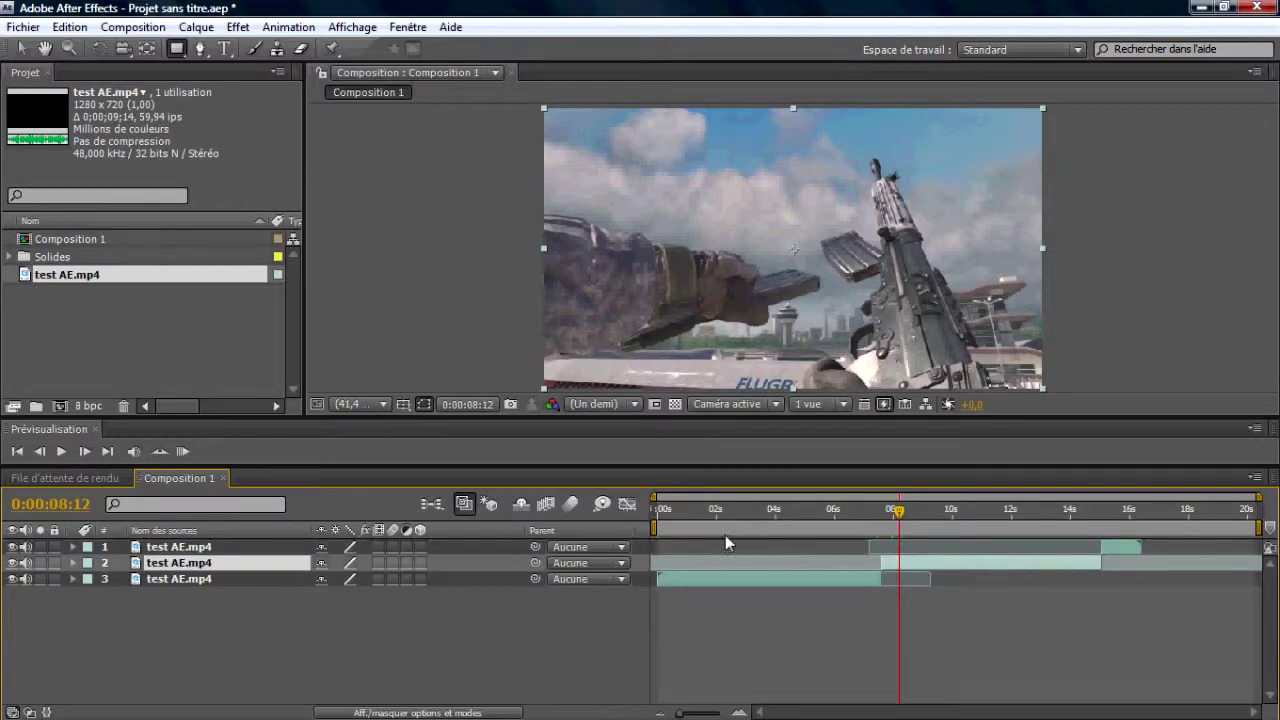
left_click(543, 509)
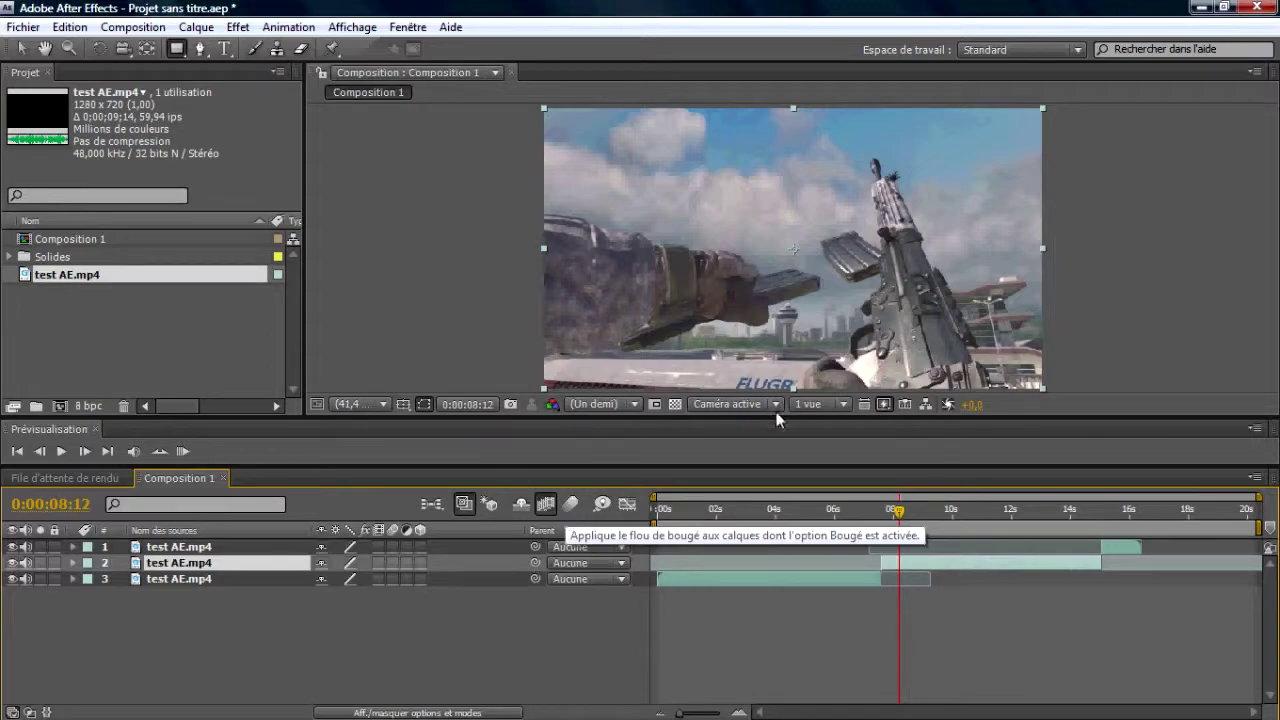
left_click(570, 507)
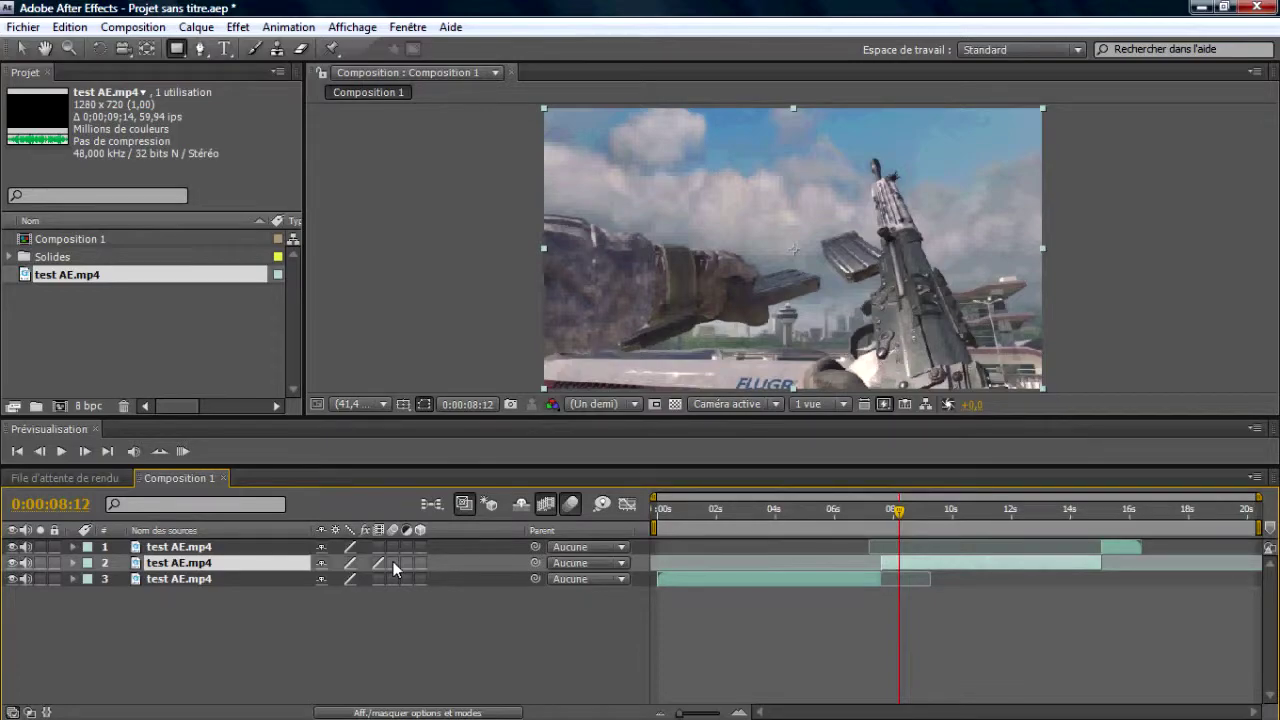
left_click(393, 561)
- Run a RAM preview from the composition's start, and scrub through the slowed section to 0:00:12:11
left_click_drag(895, 514, 897, 516)
key("Home")
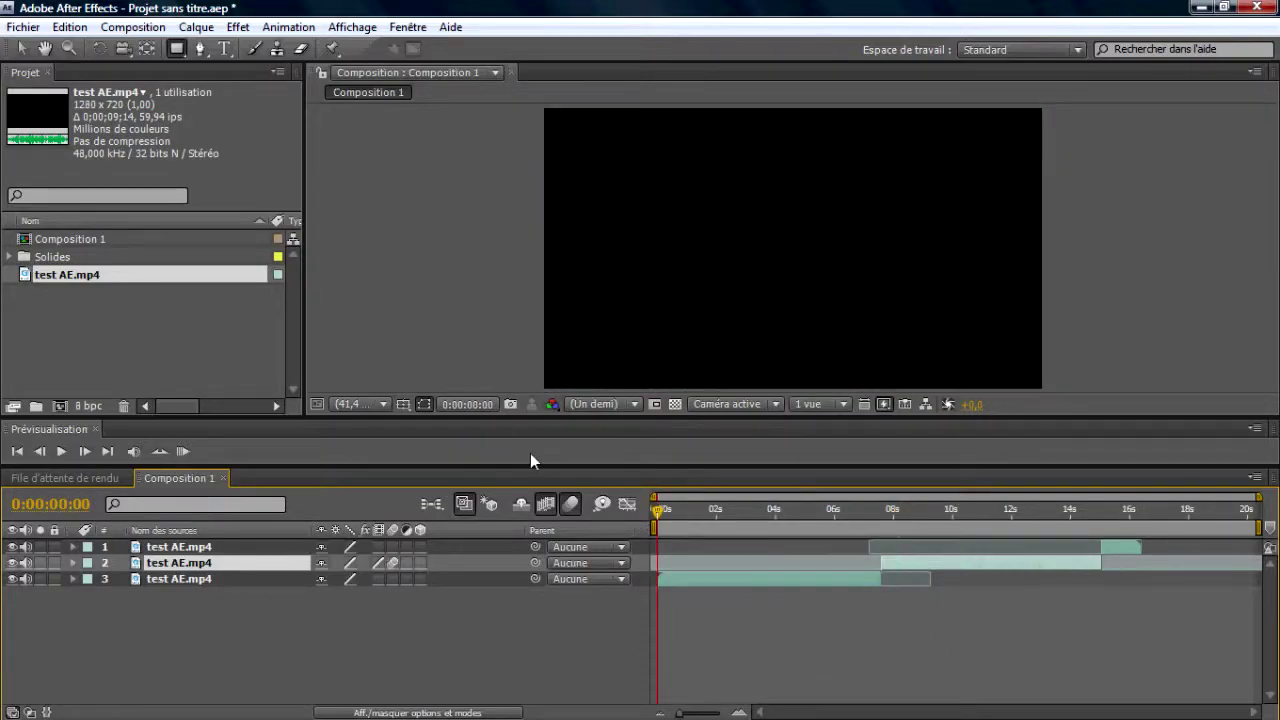
left_click(180, 452)
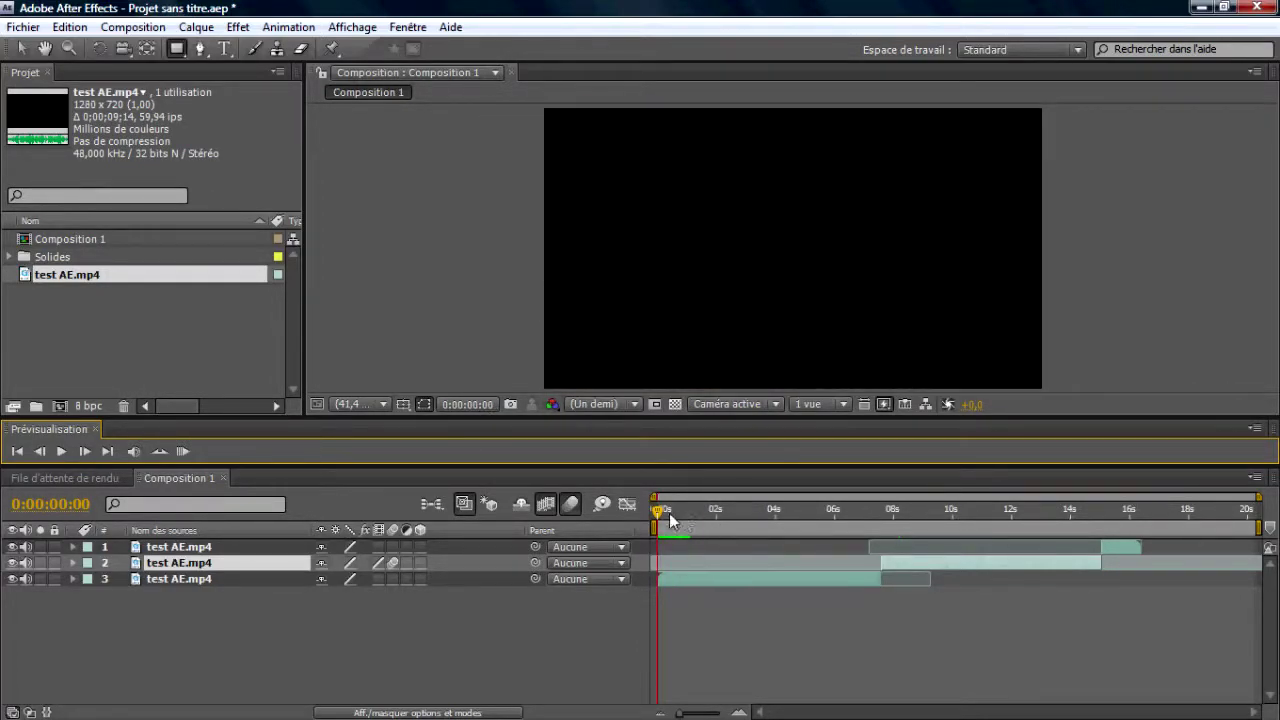
left_click(696, 512)
left_click_drag(808, 520, 1021, 524)
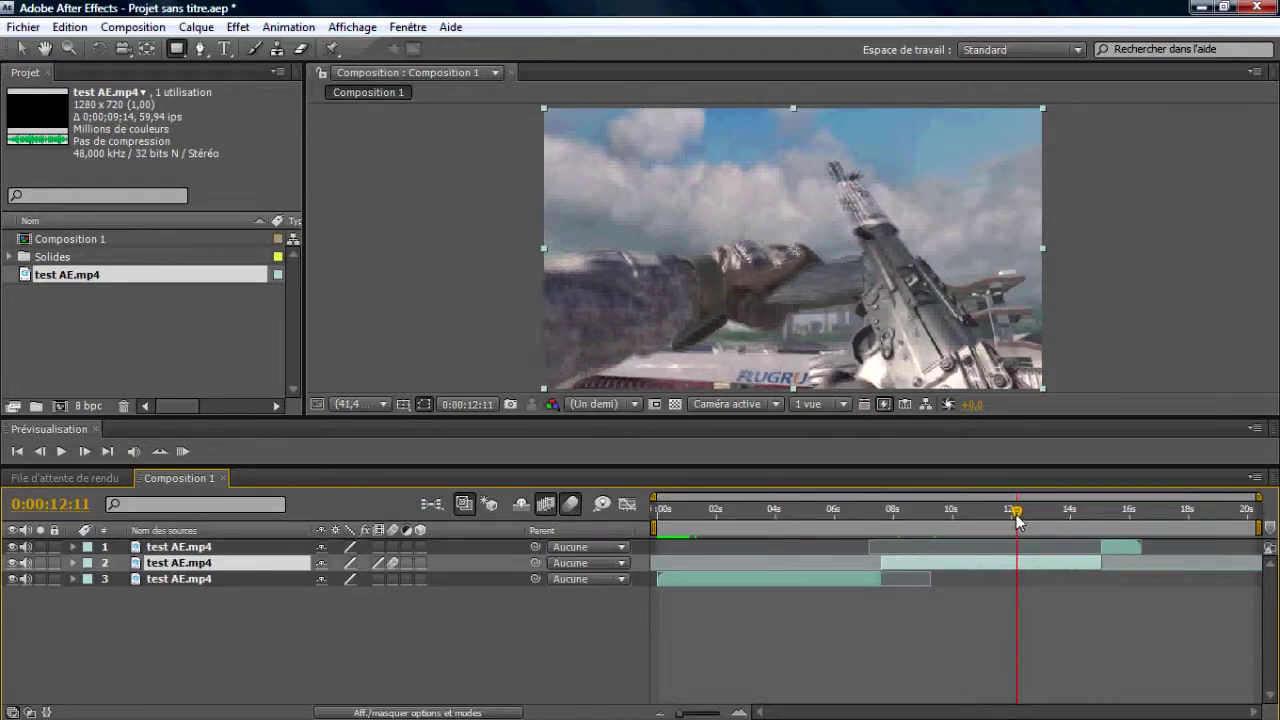
- Go to 0:00:08:00, RAM preview the transition into slow motion, and finish at 0:00:07:56
left_click_drag(1018, 520, 893, 515)
left_click(189, 453)
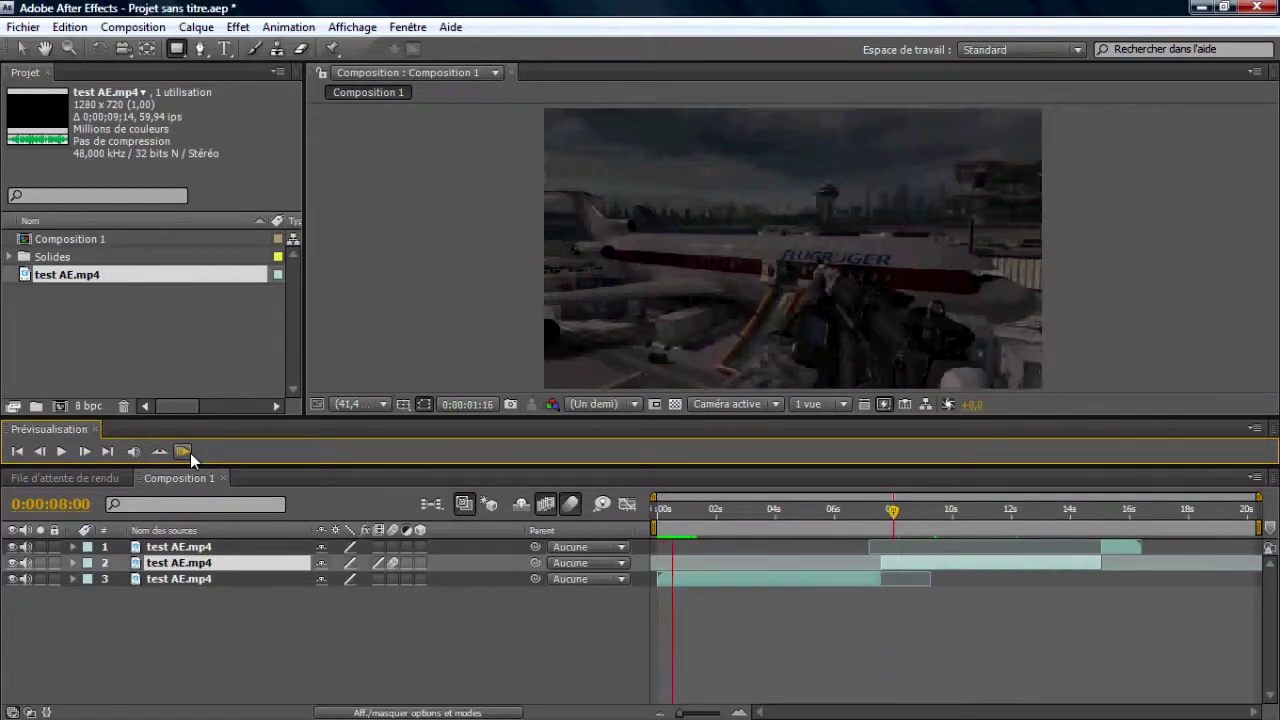
left_click(190, 453)
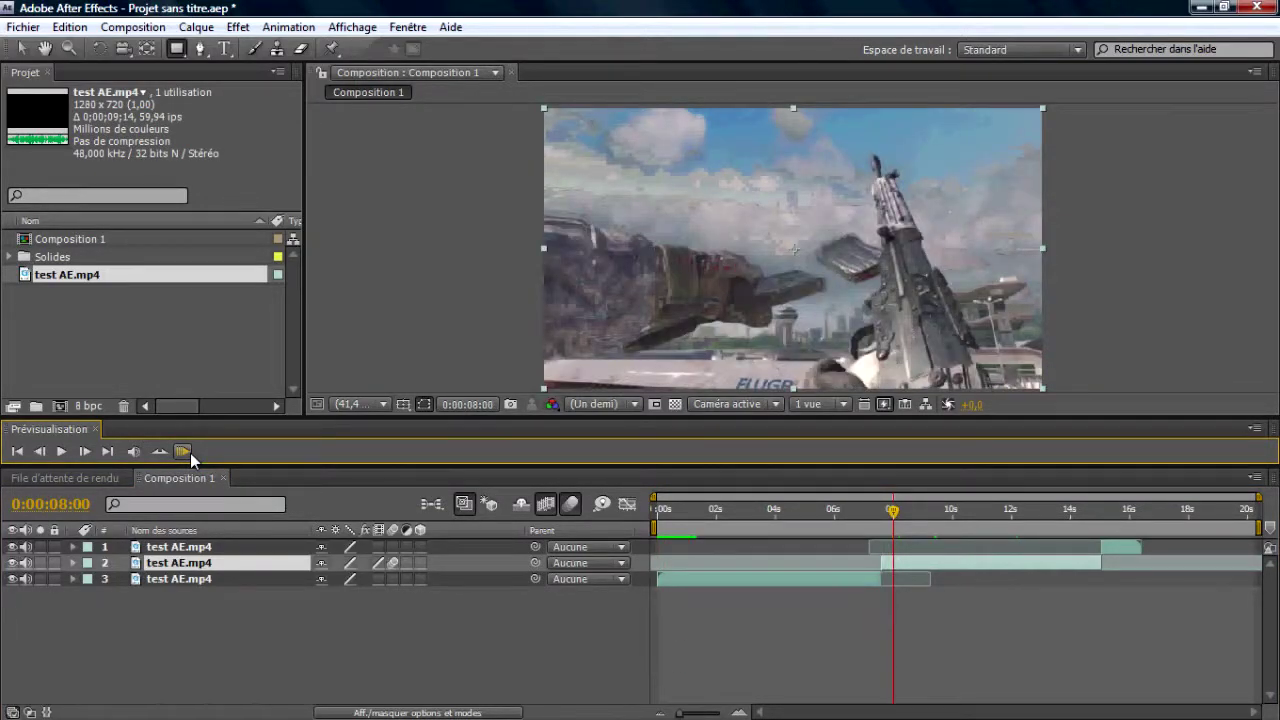
left_click(190, 453)
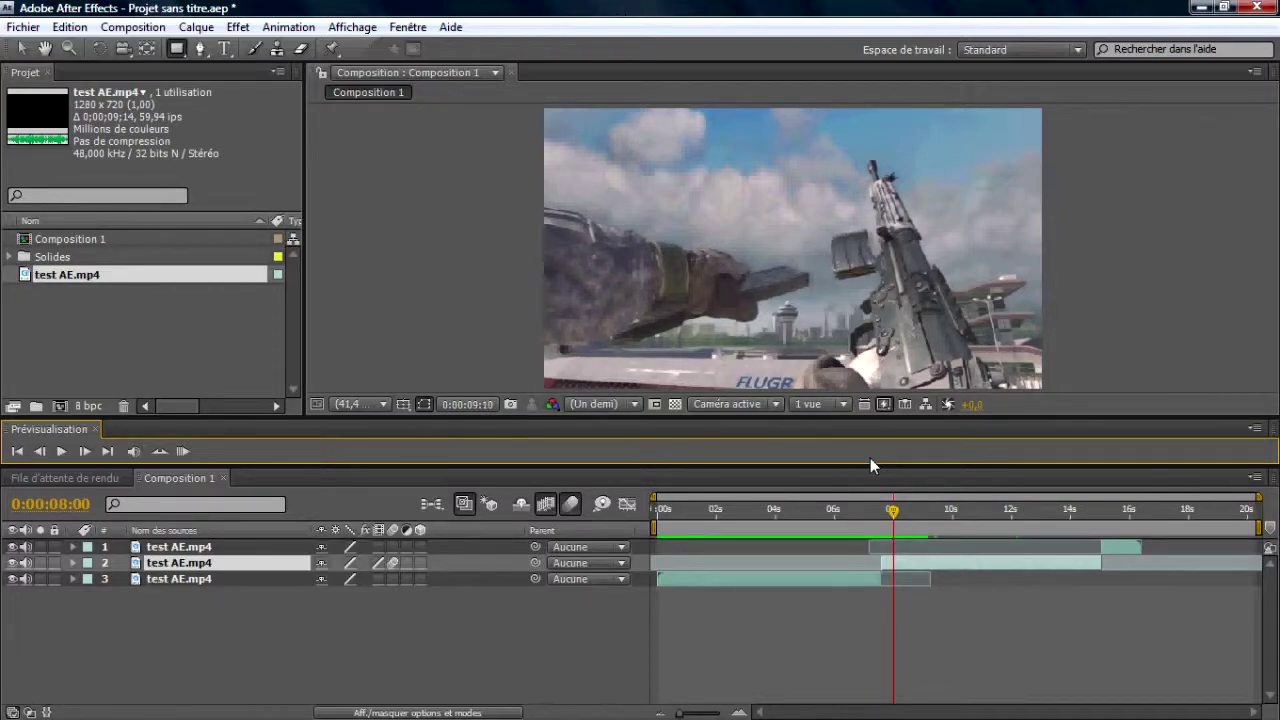
left_click(907, 519)
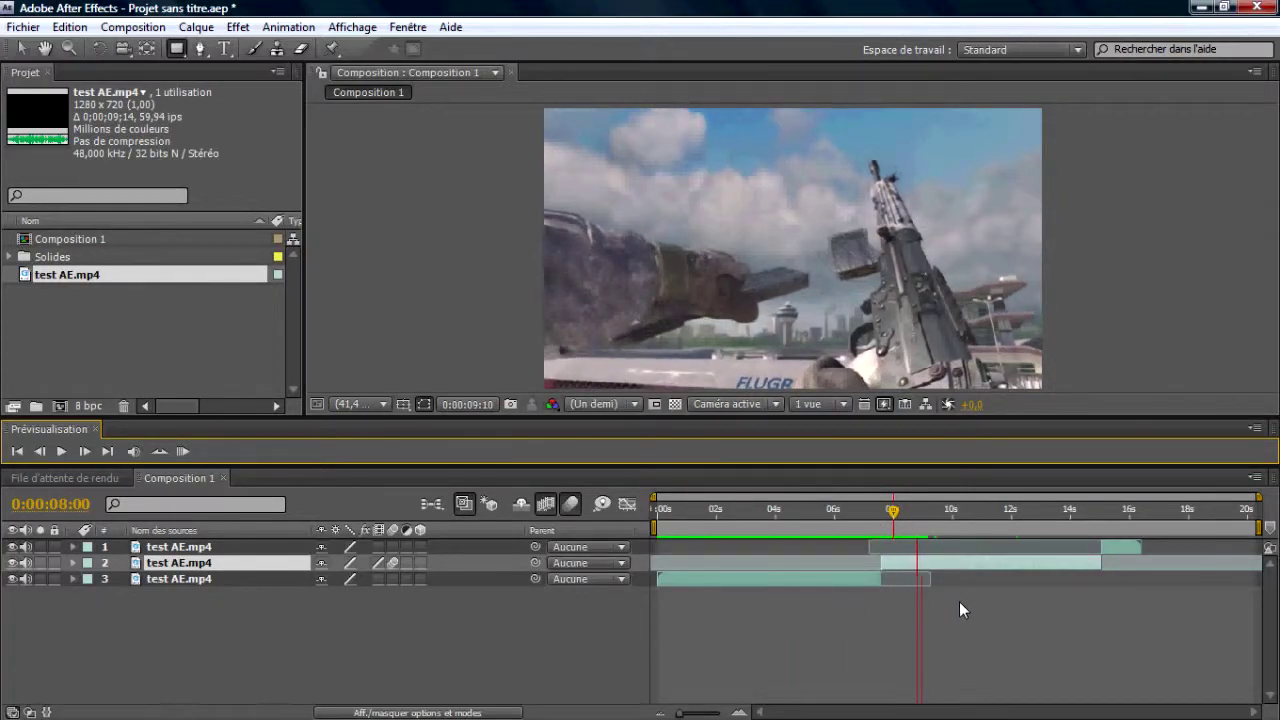
left_click(810, 518)
left_click_drag(830, 511, 895, 545)
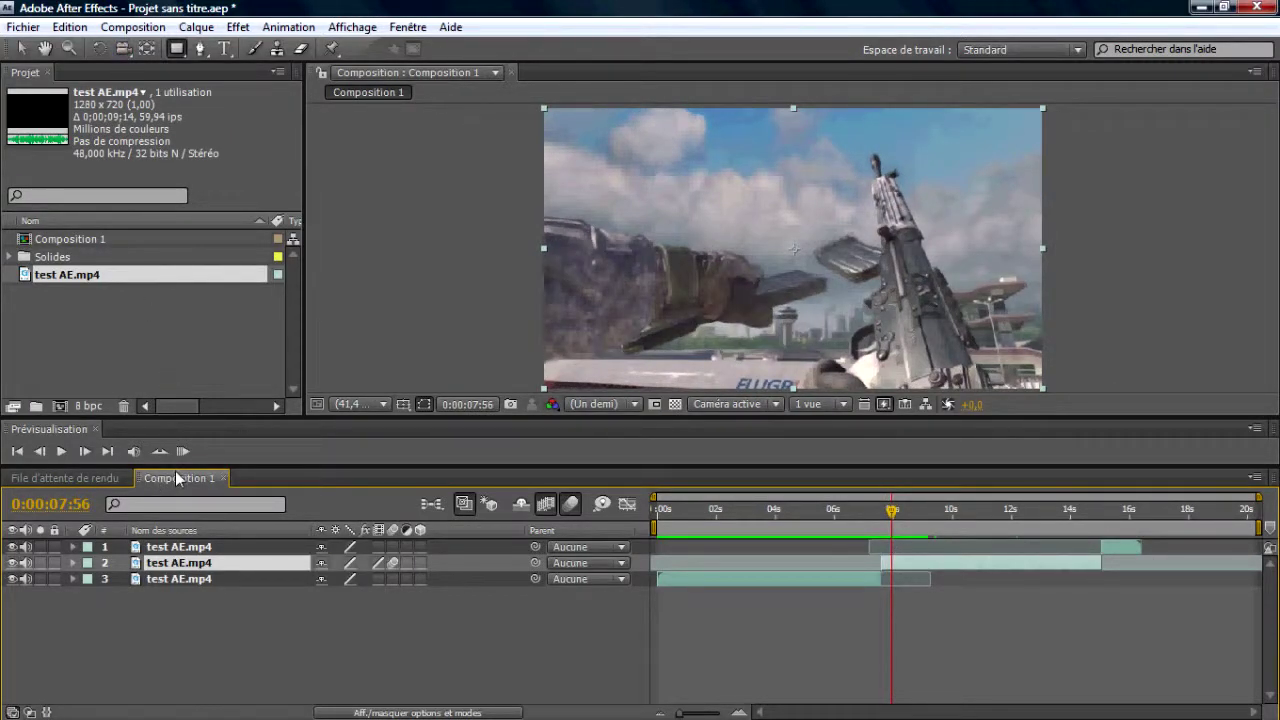
- Add Composition 1 to the render queue and accept its render settings with Optimale quality and Intégrale resolution
left_click(63, 31)
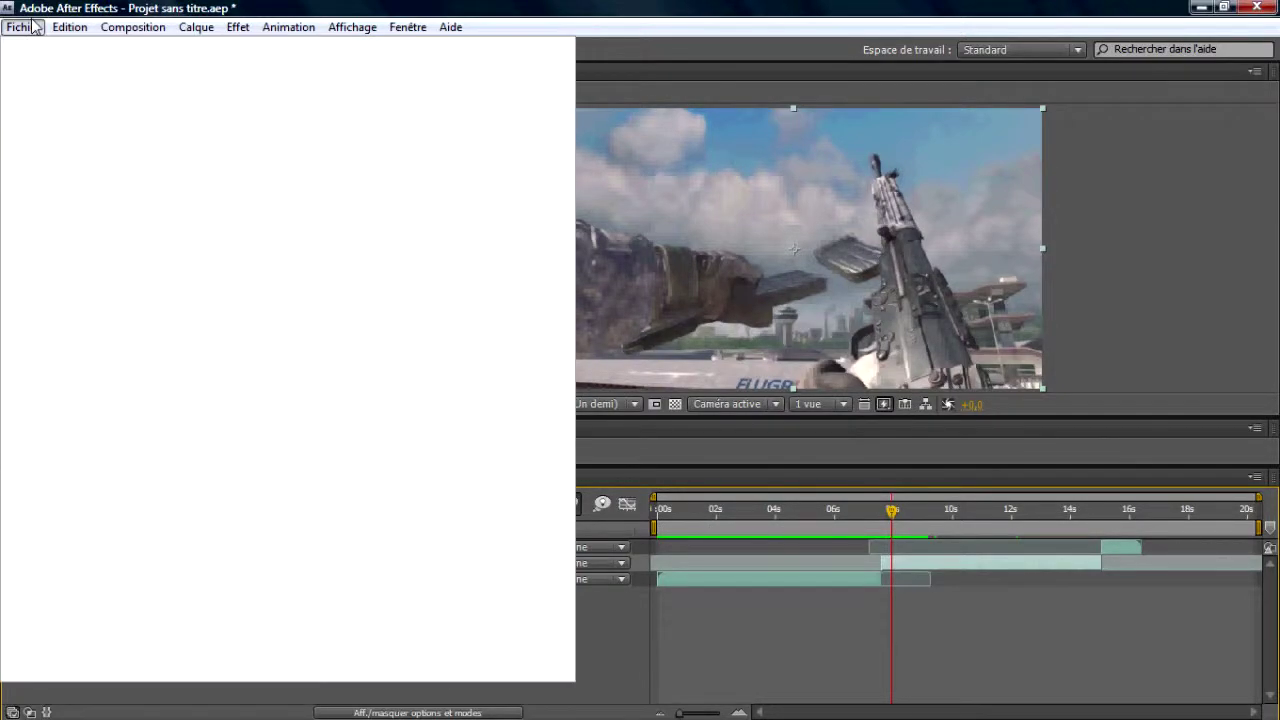
left_click(23, 27)
left_click(152, 28)
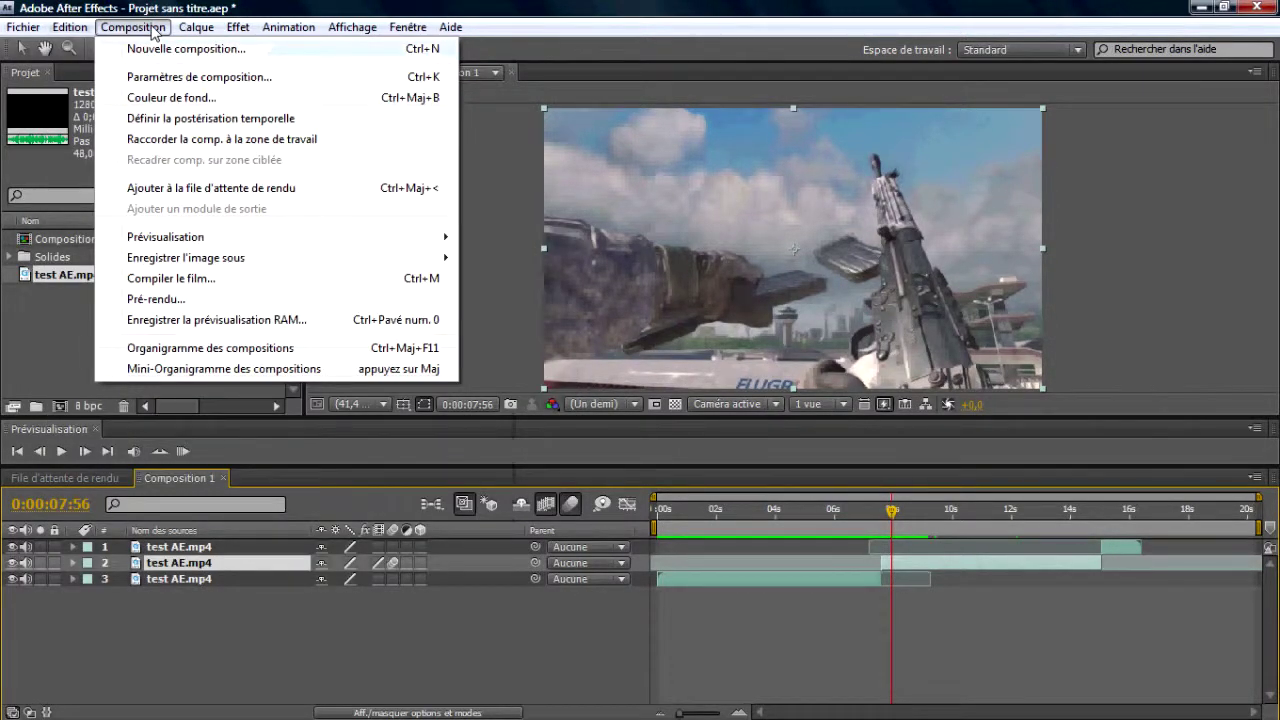
left_click(251, 190)
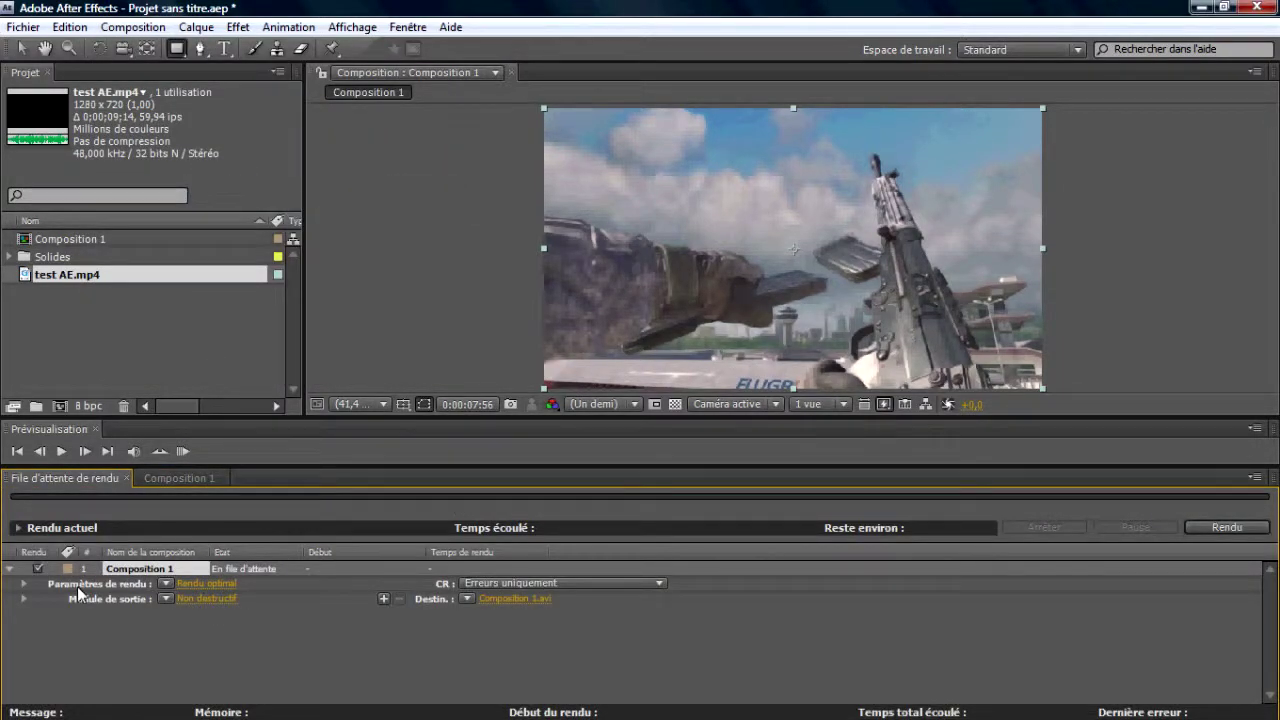
left_click(195, 584)
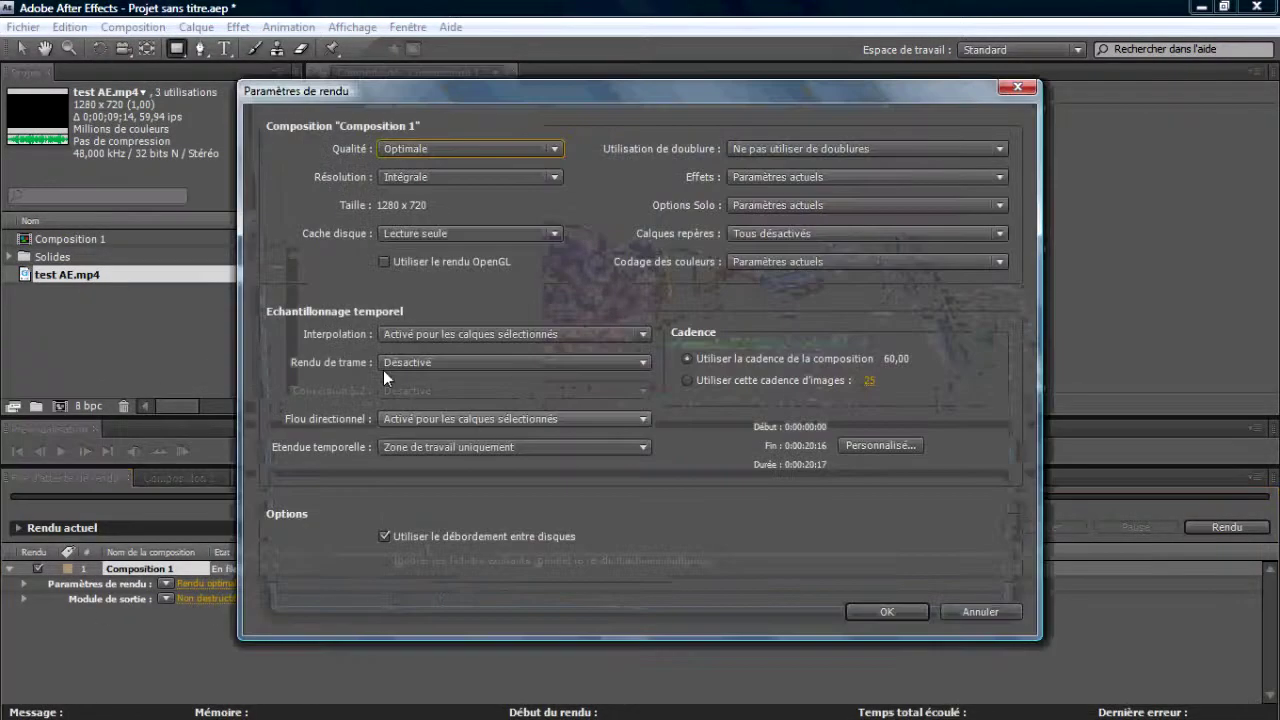
left_click(871, 611)
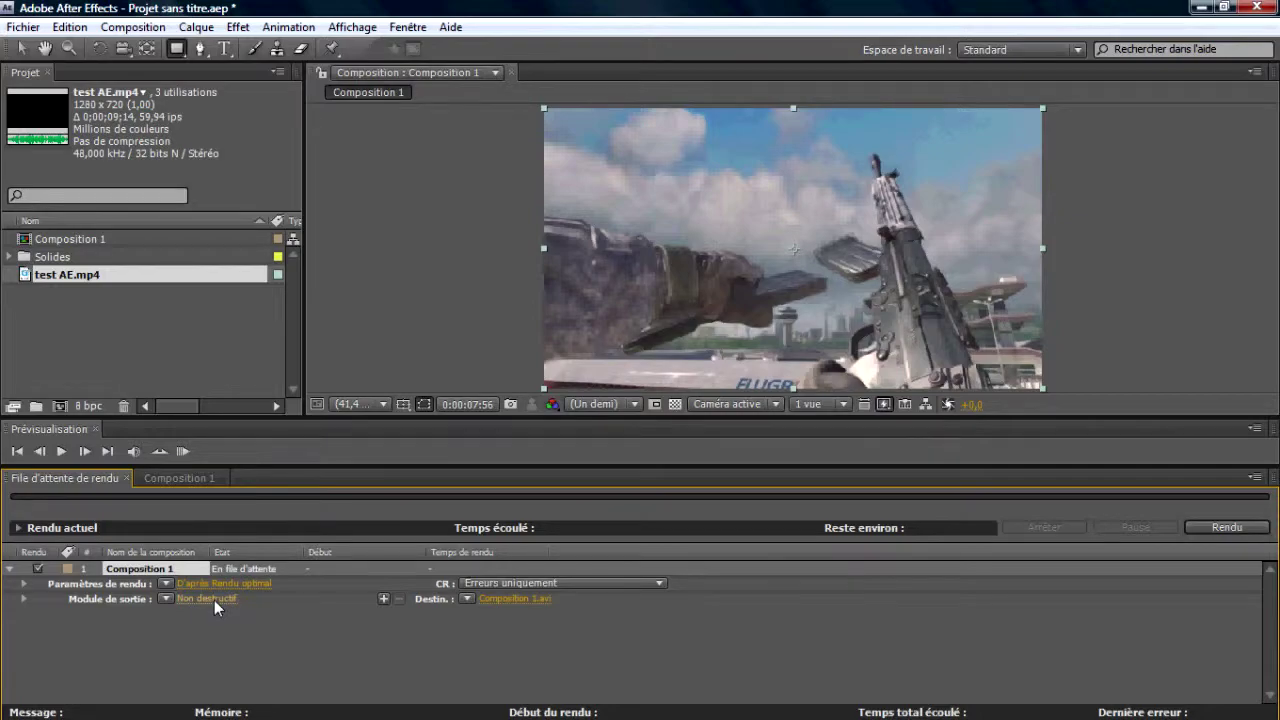
- Accept the output module with the Vidéo pour Windows format and no audio output, and cancel choosing the destination file
left_click(214, 599)
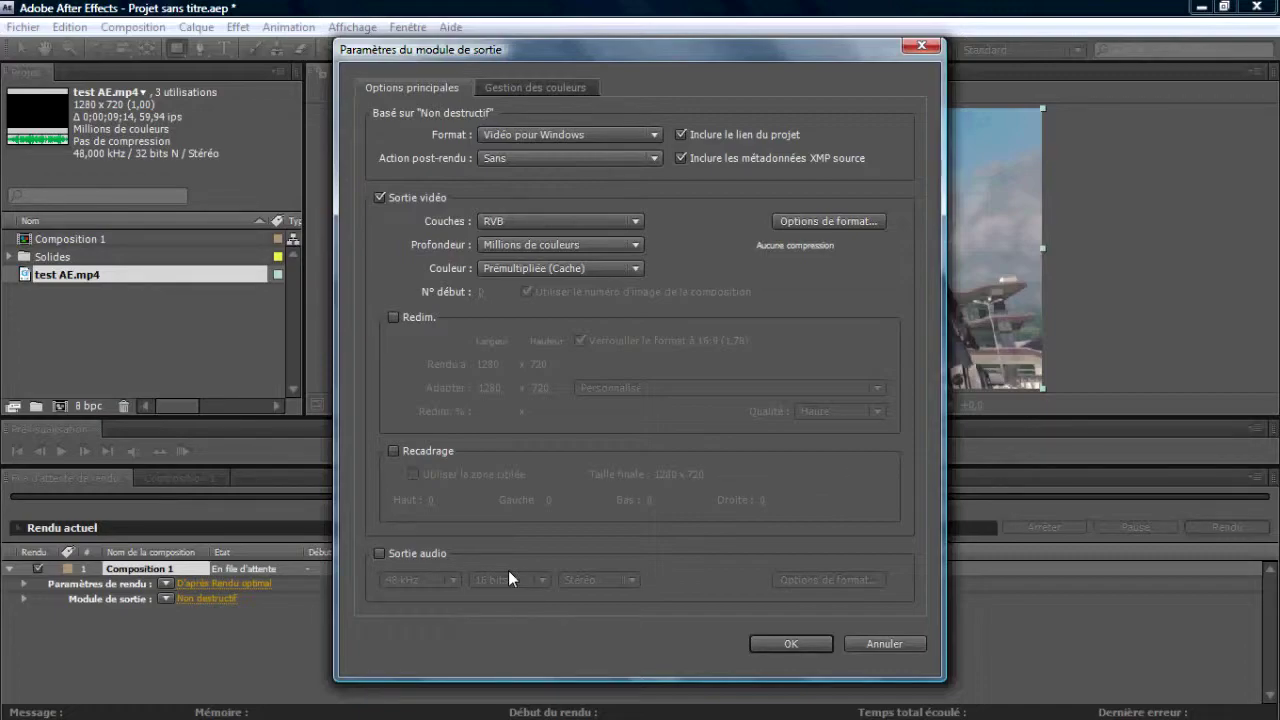
left_click(829, 644)
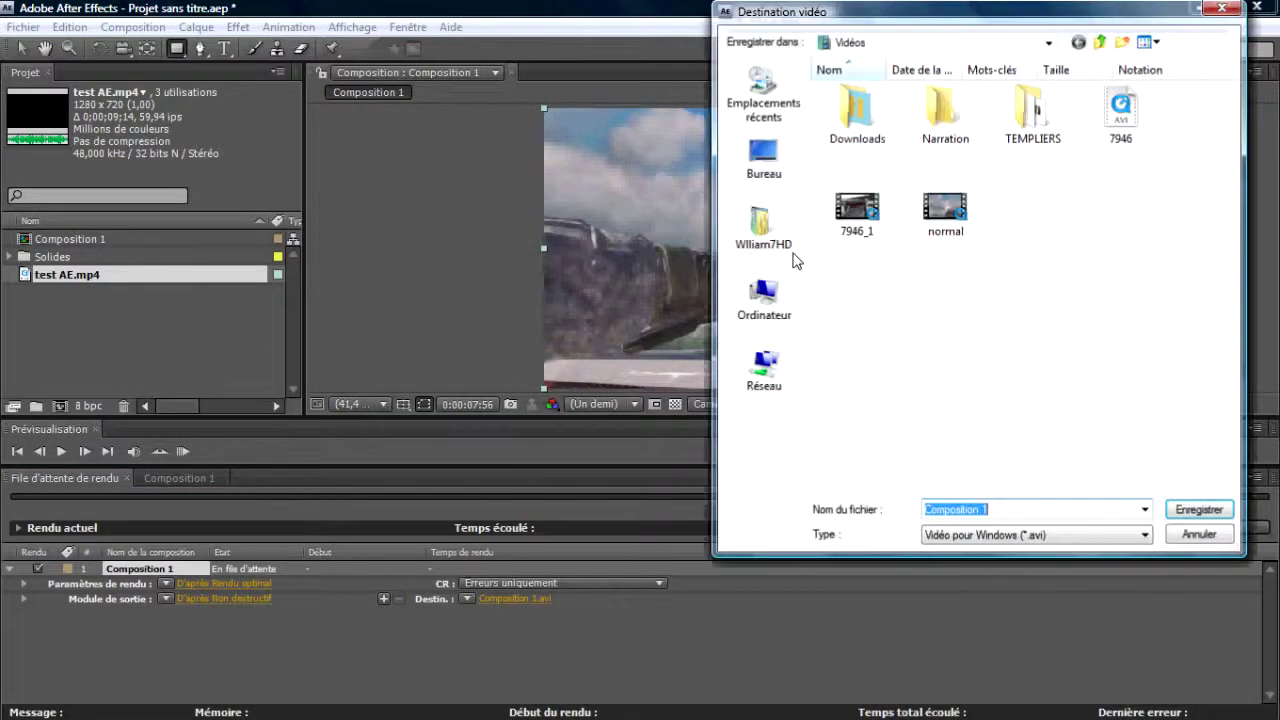
left_click(1213, 535)
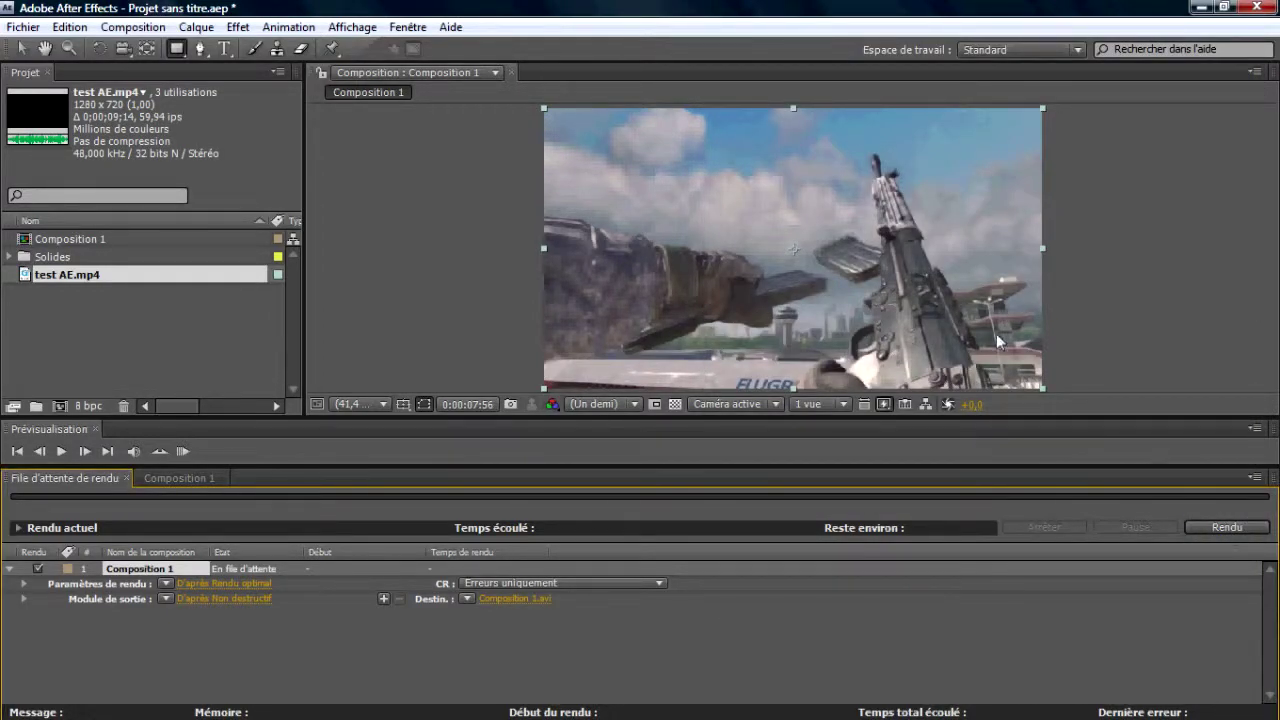
- Return to the Composition 1 timeline and switch to Audacity
left_click(193, 482)
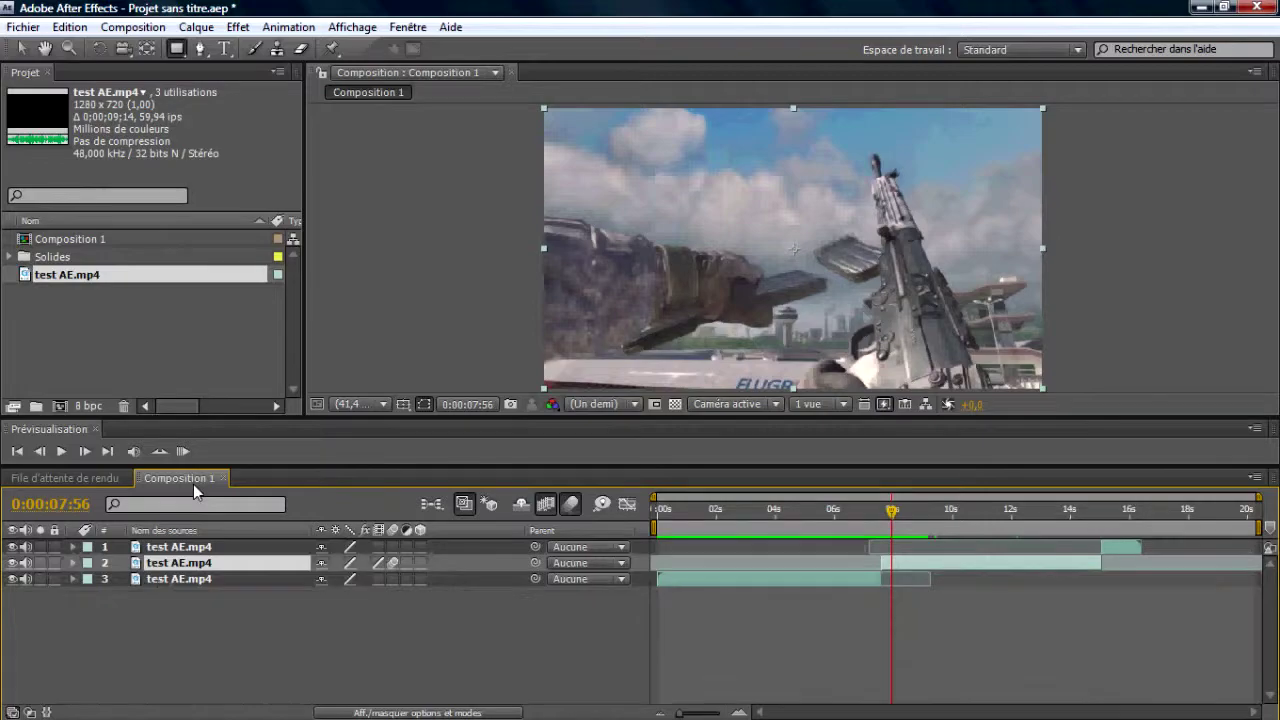
mouse_move(210, 712)
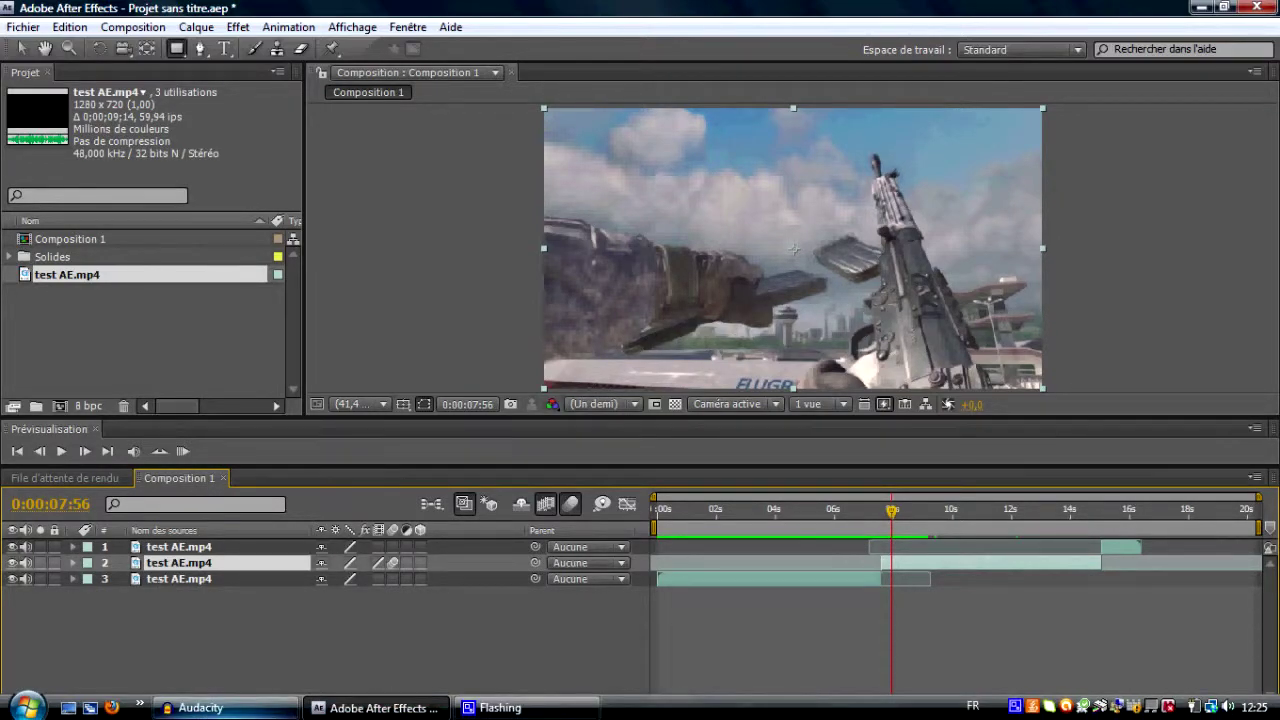
left_click(205, 708)
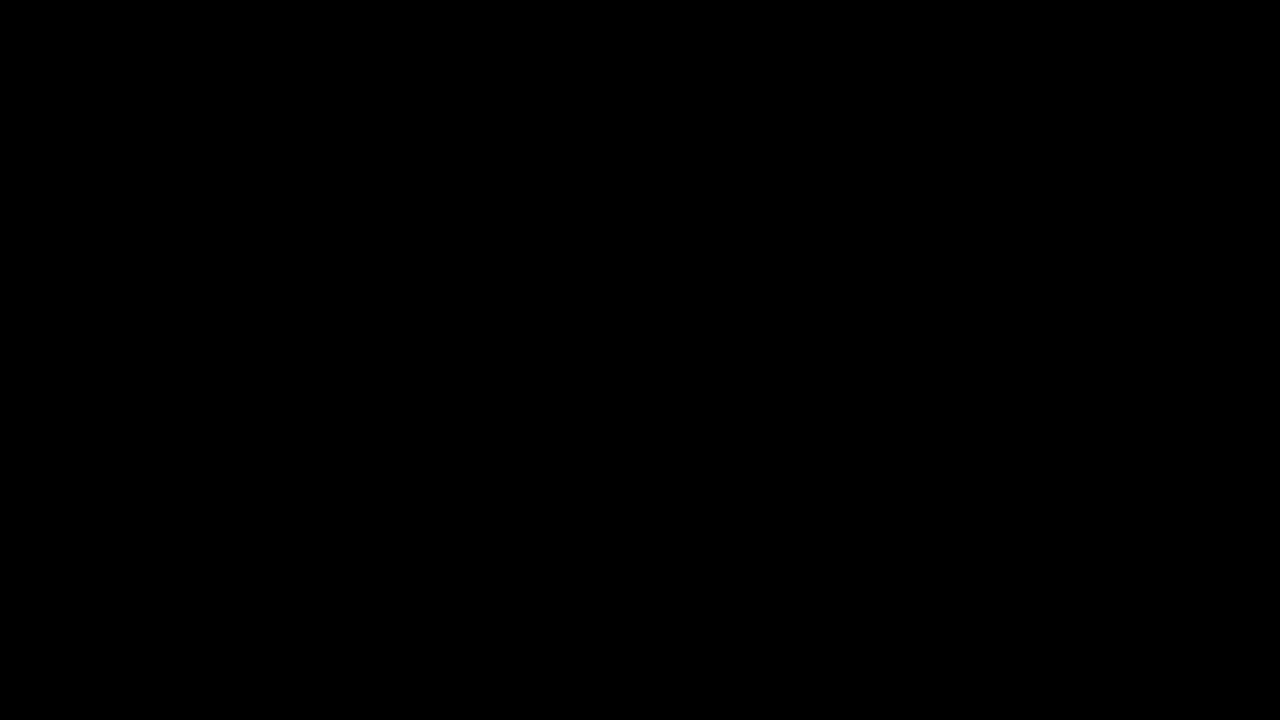